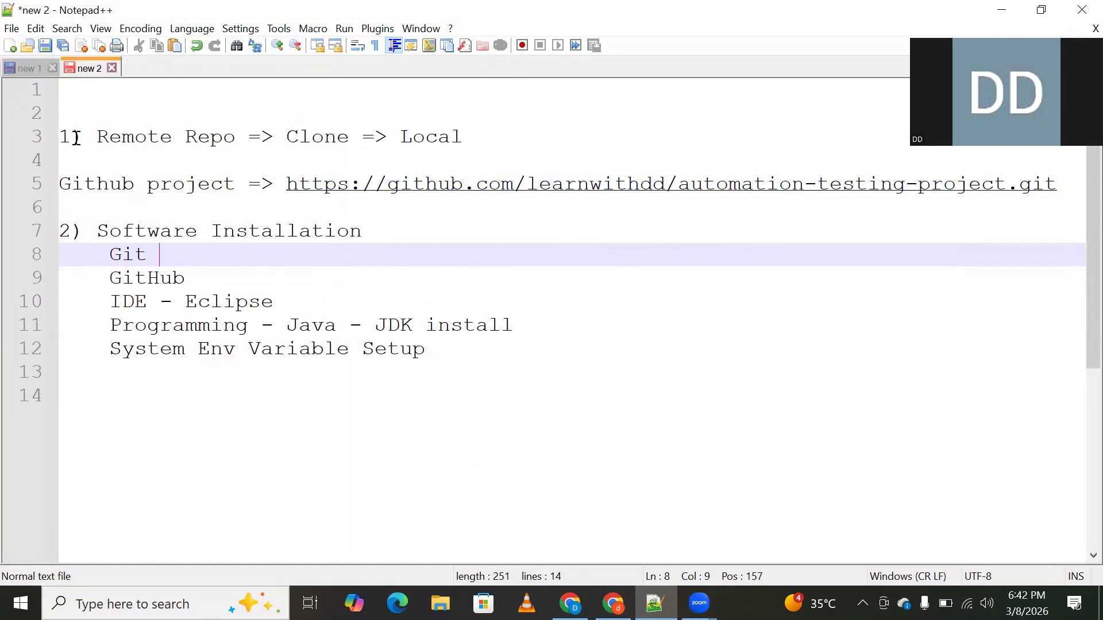
Highlight the Github project line with its repository link in the notes
click(235, 183)
key(shift+Home)
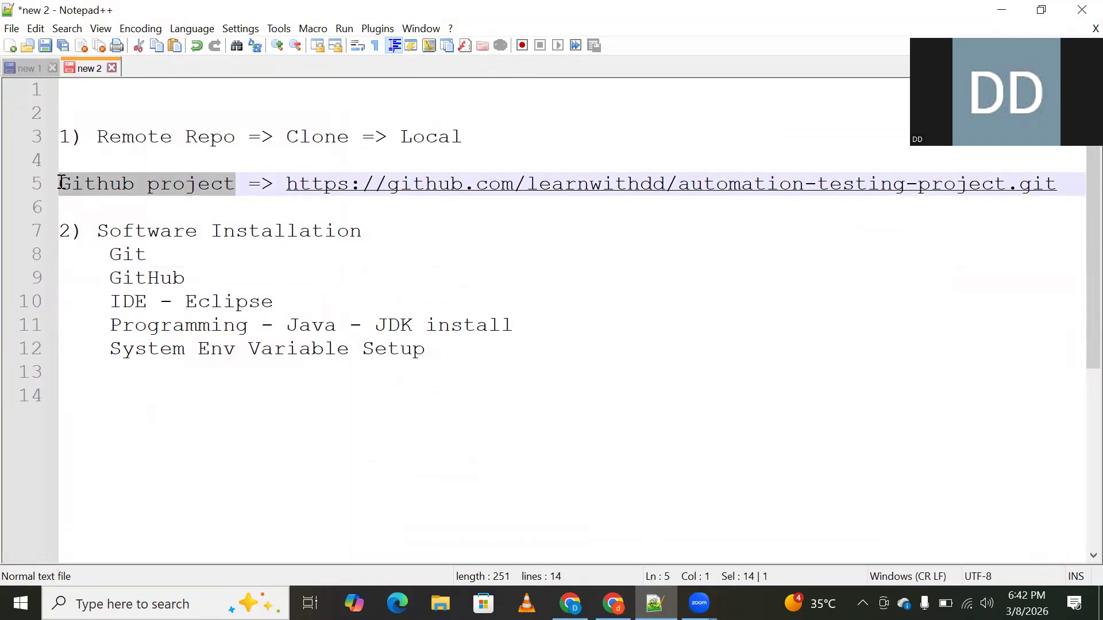
click(23, 186)
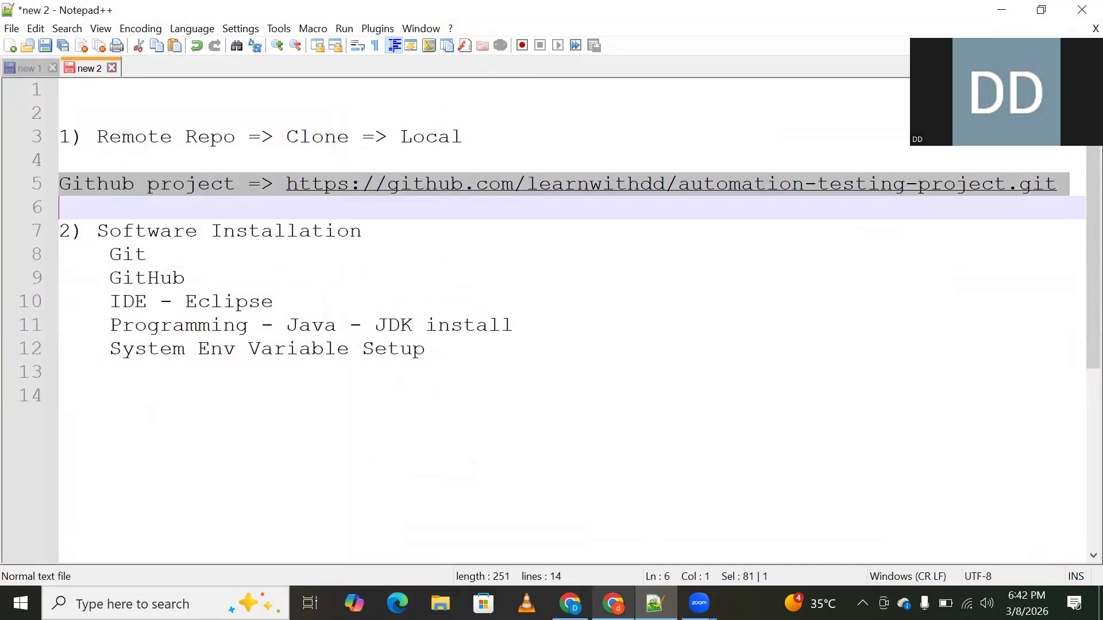
Switch to the Google Meet call in Chrome and present the entire screen
click(614, 603)
mouse_move(613, 603)
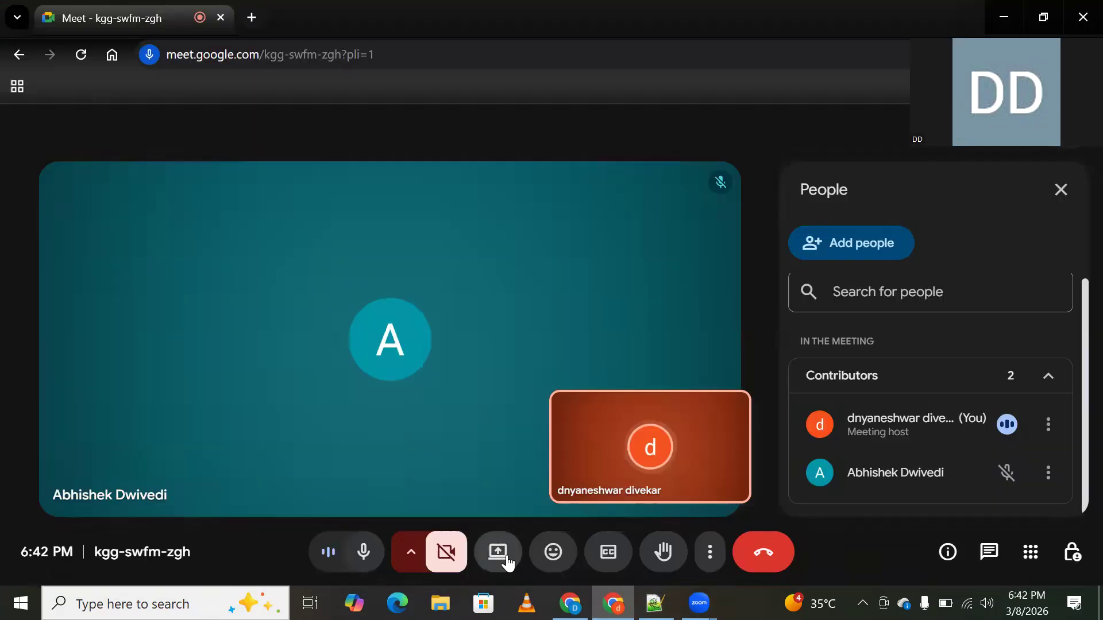
click(498, 552)
click(709, 155)
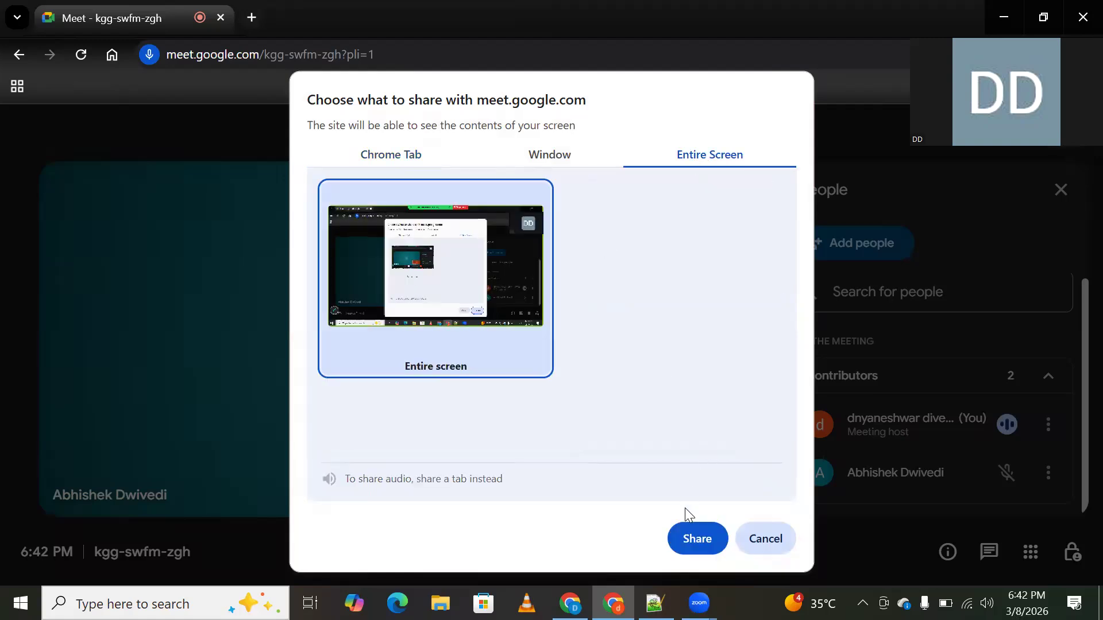
click(690, 540)
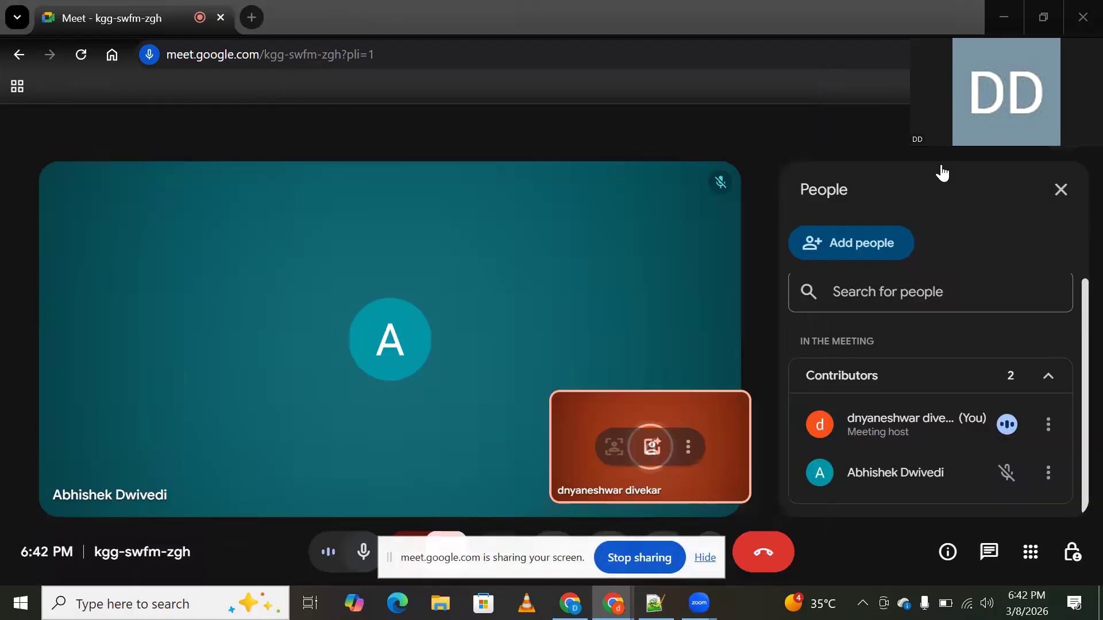
Check the presentation status in the Meet window and return to the notes in Notepad++
key(alt+Tab)
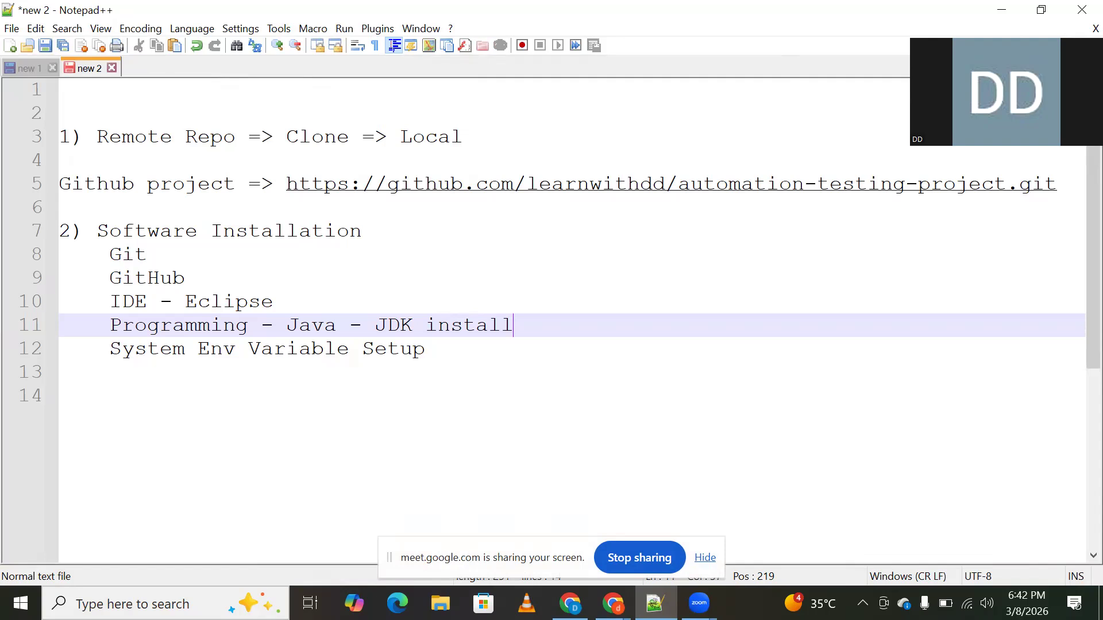
key(alt+Tab)
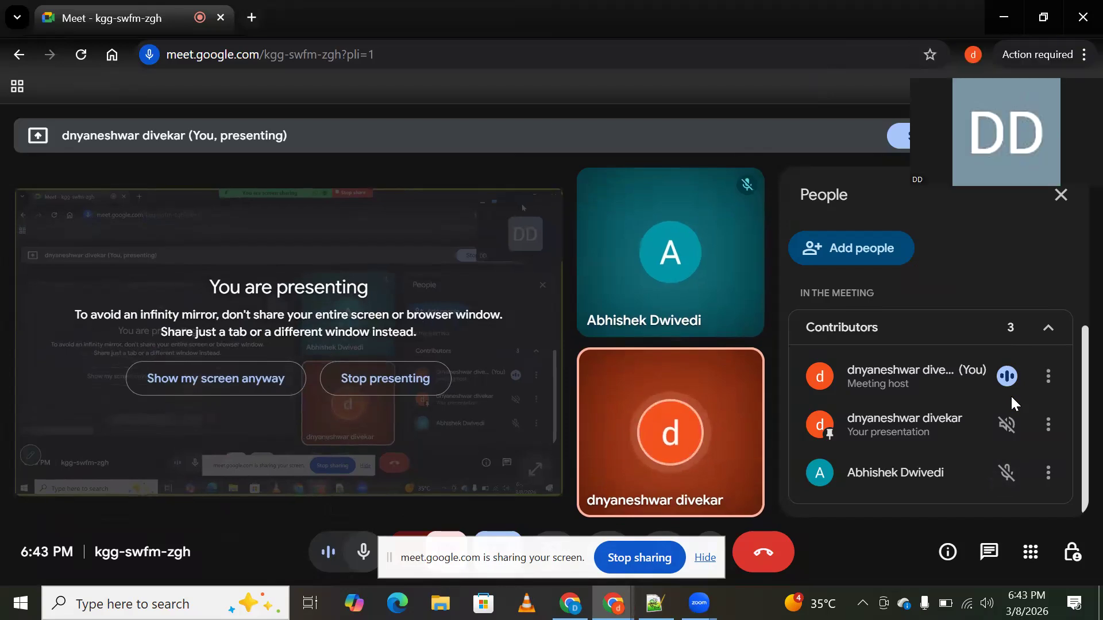
key(alt+Tab)
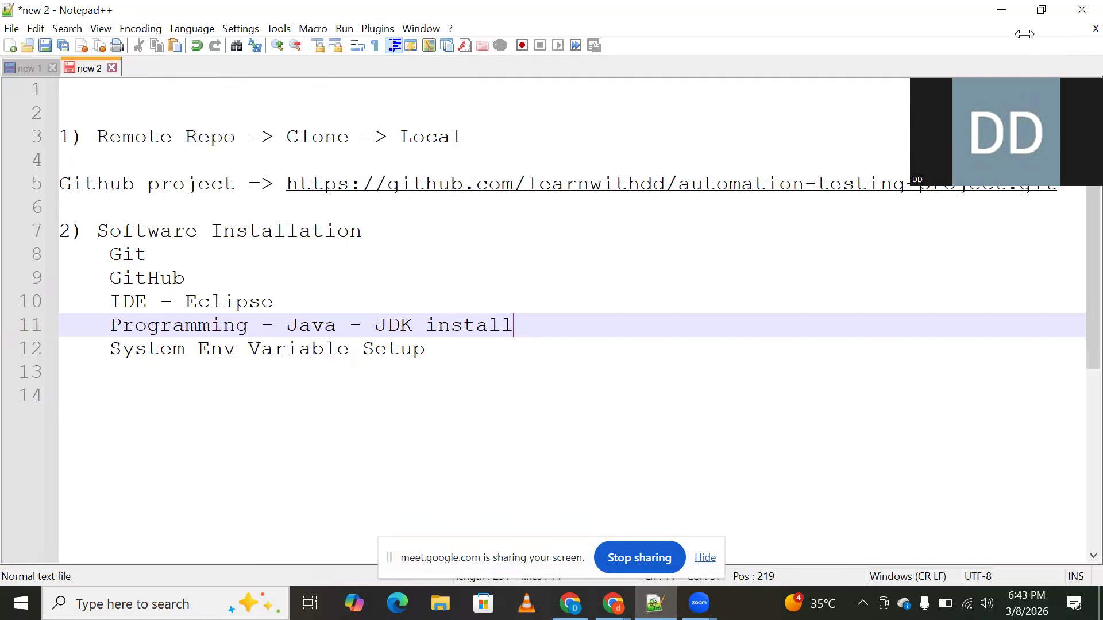
Go through the notes by highlighting the Remote Repo line and the Software Installation items, including Java, JDK install, System Env Variable Setup and Git
click(29, 135)
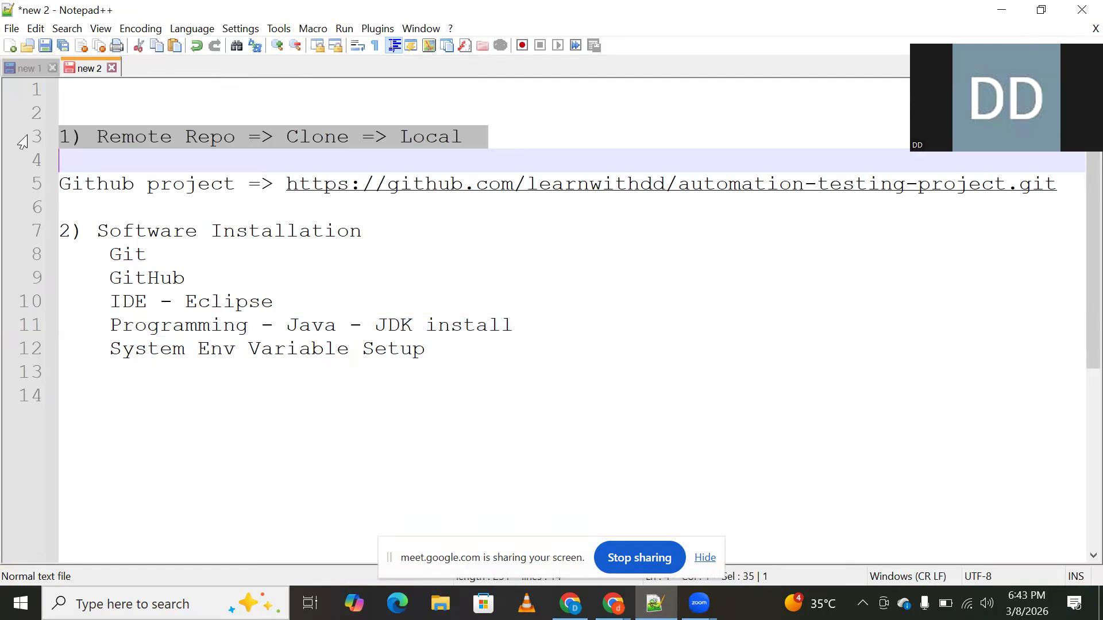
drag(85, 136, 253, 134)
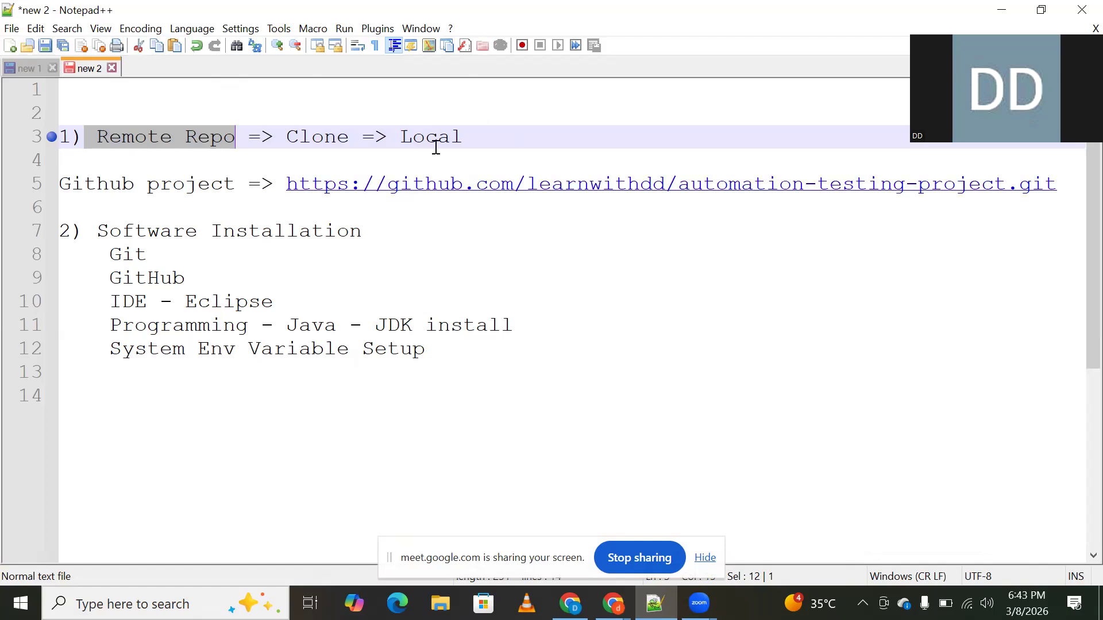
click(134, 230)
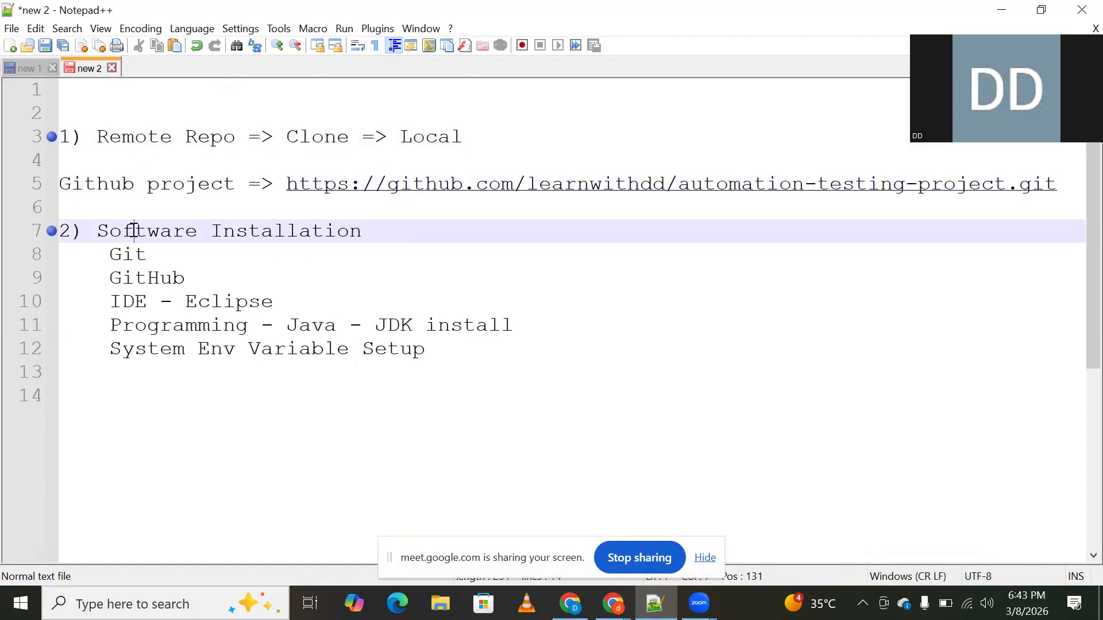
drag(97, 230, 362, 230)
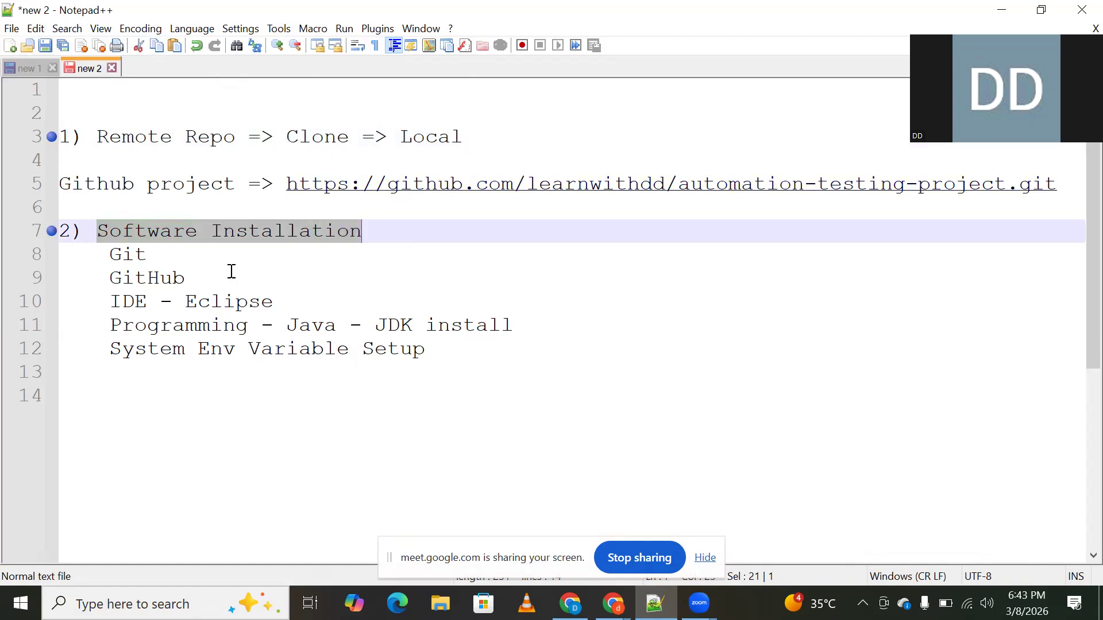
click(111, 257)
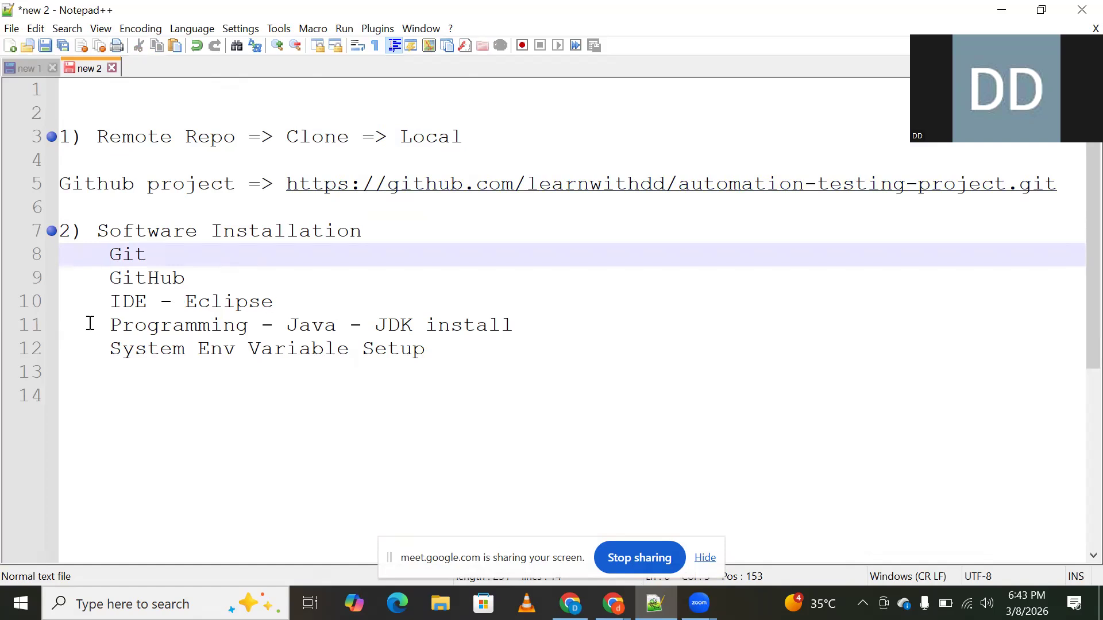
double_click(288, 326)
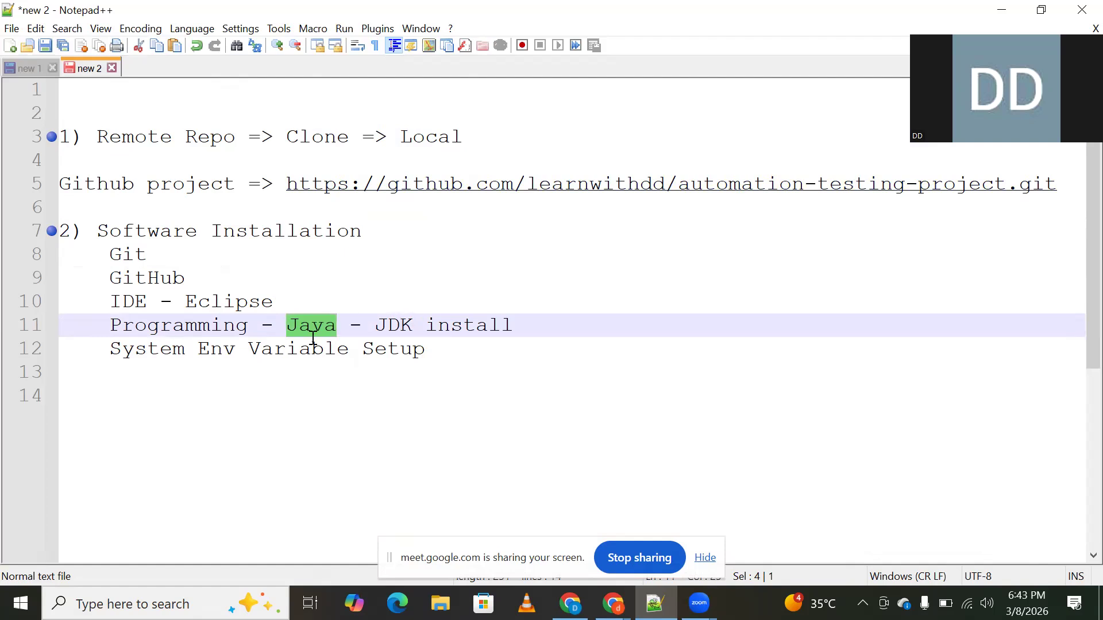
click(374, 325)
drag(395, 323, 534, 323)
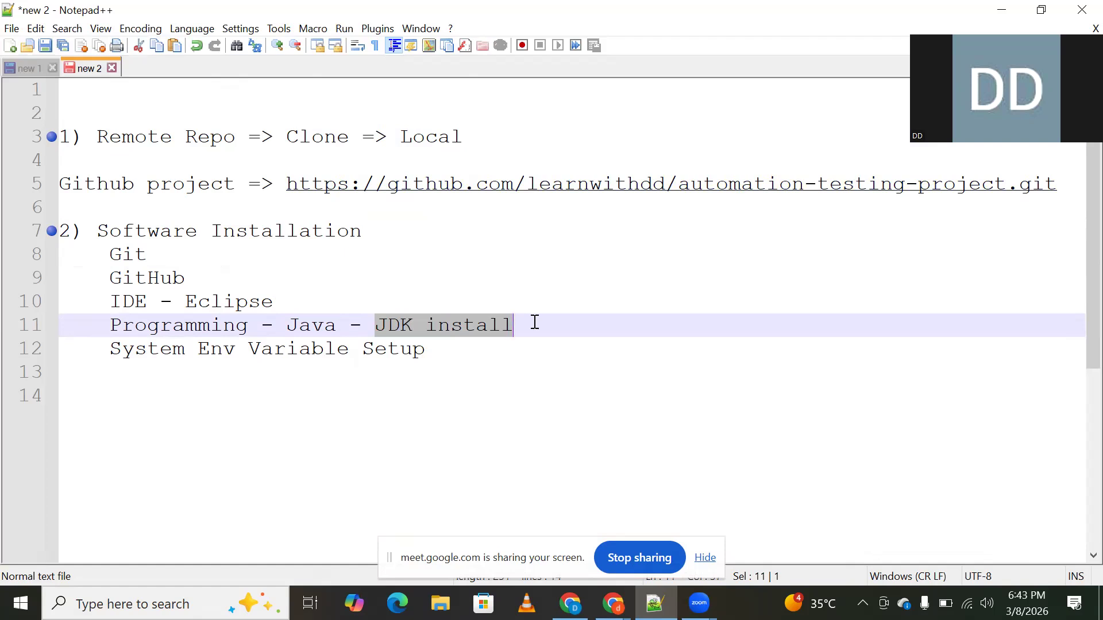
drag(111, 350, 464, 353)
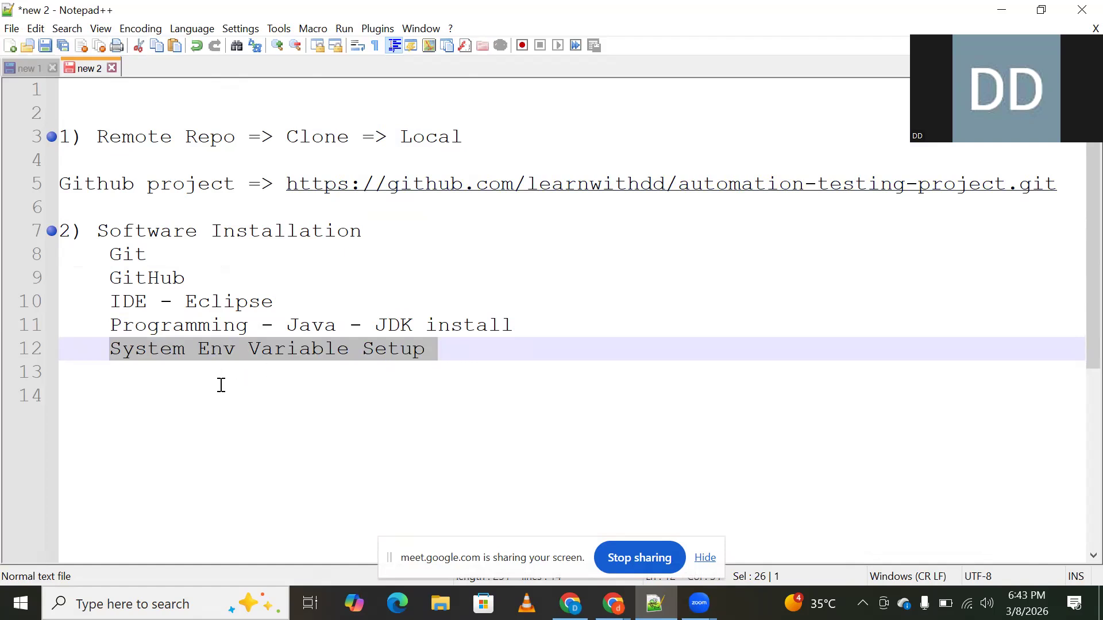
drag(110, 253, 152, 253)
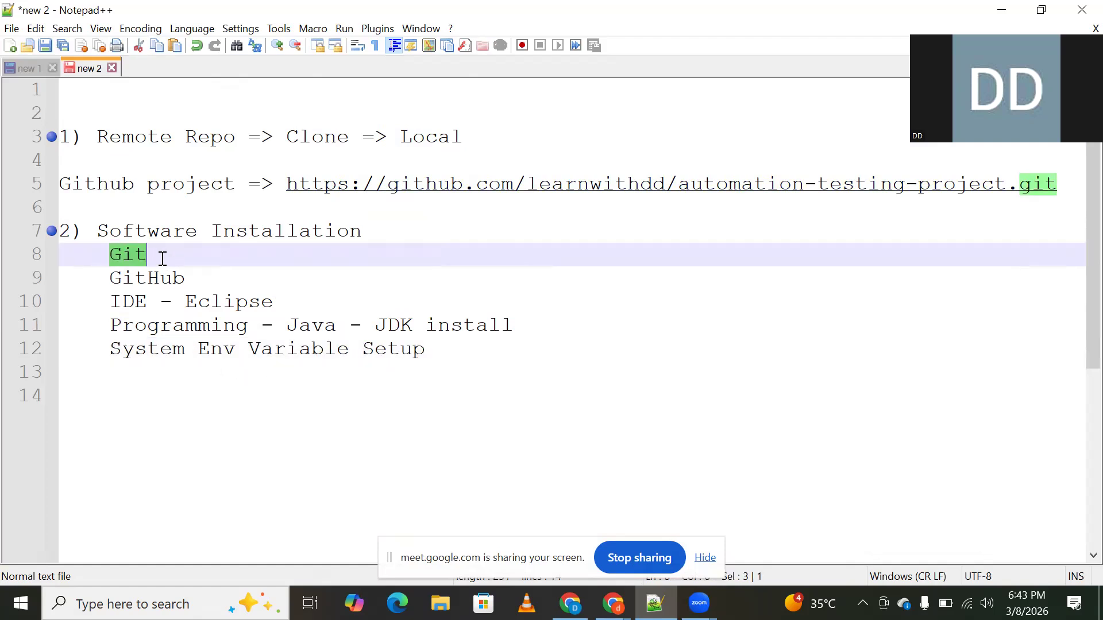
Switch to the Git install page in Chrome, circle the Windows, macOS and Linux options, and clear the annotations
mouse_move(613, 603)
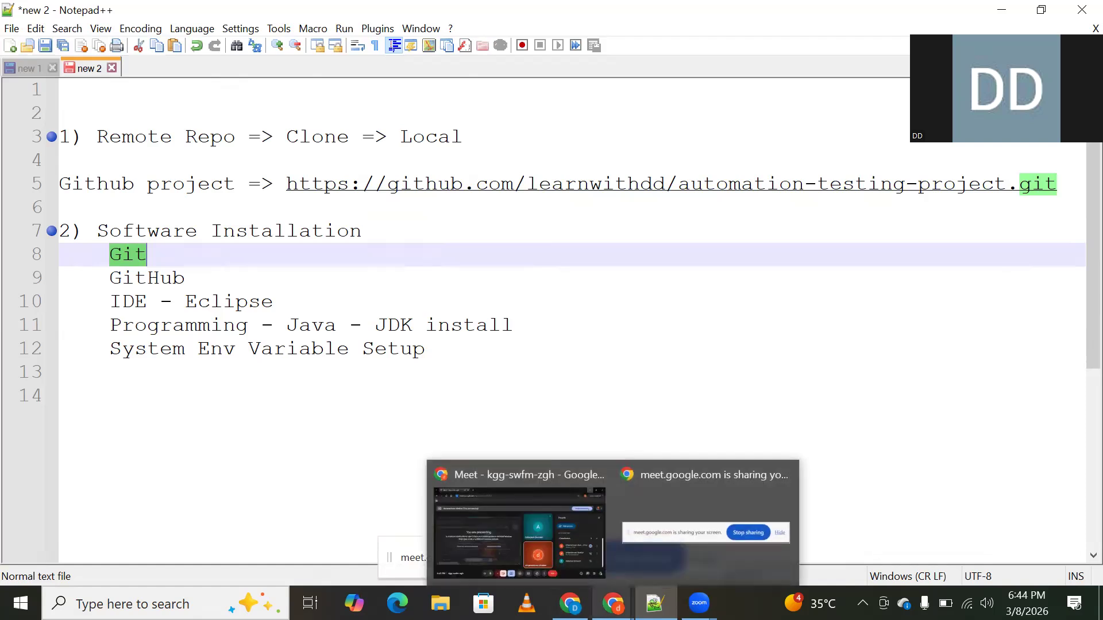
click(570, 603)
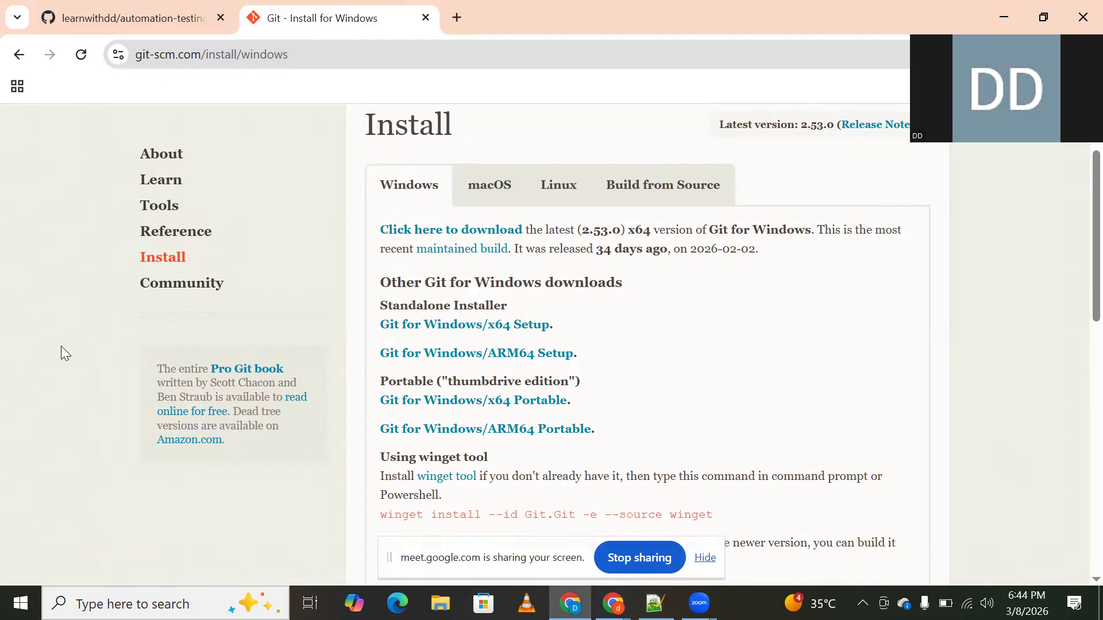
drag(435, 160, 432, 158)
mouse_move(507, 165)
mouse_down()
mouse_move(457, 195)
mouse_move(508, 163)
mouse_move(536, 188)
mouse_move(576, 192)
mouse_up()
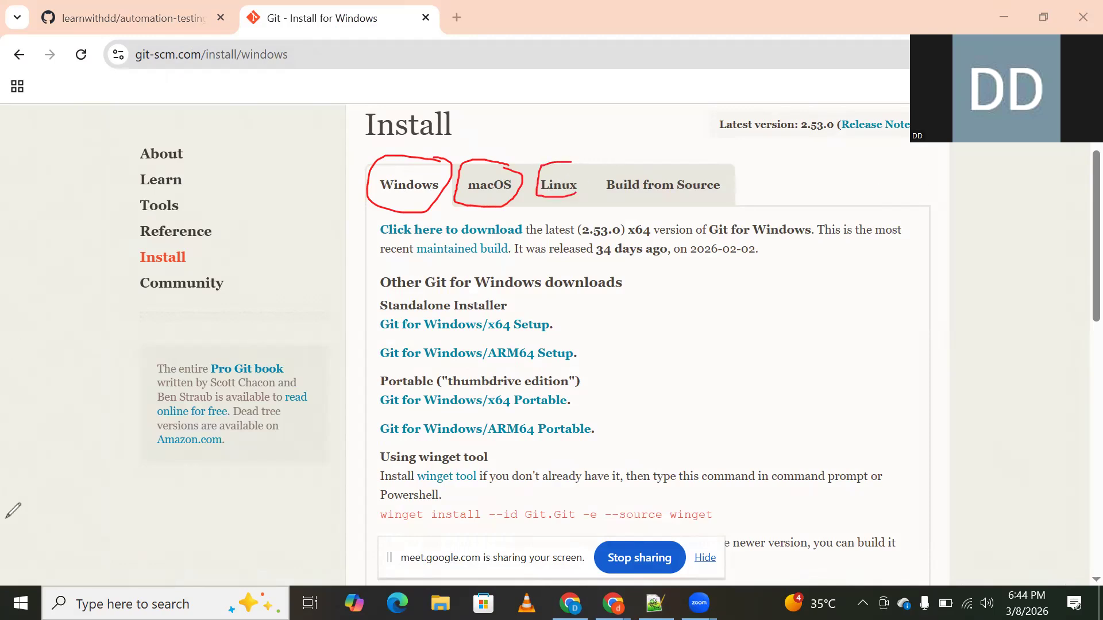
click(6, 51)
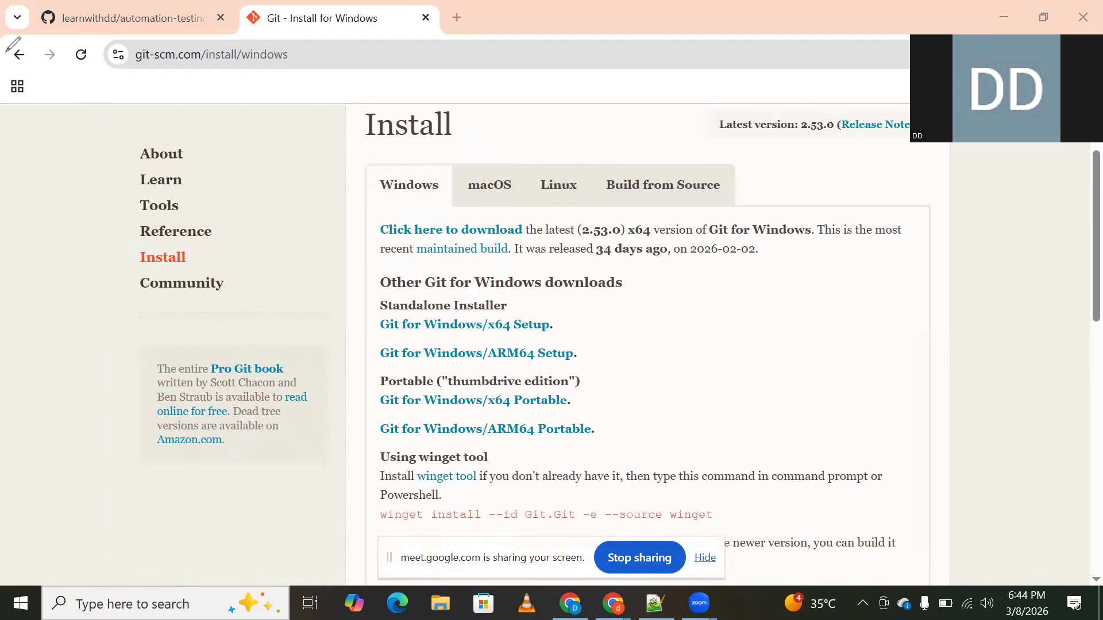
View the macOS install instructions for Git and return to the Windows downloads
click(475, 186)
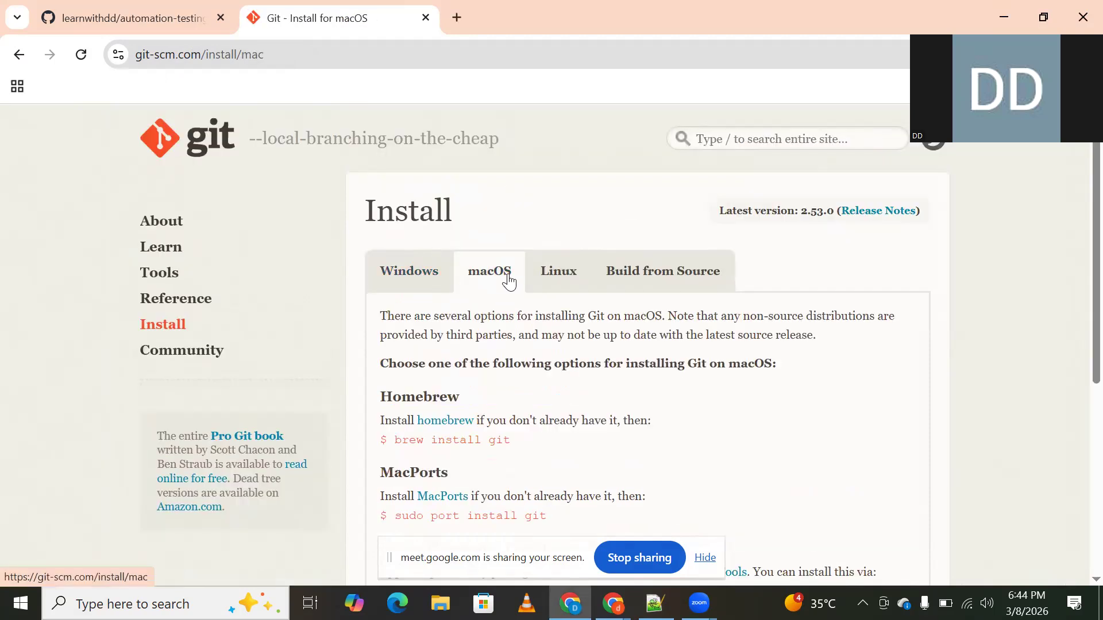
click(406, 274)
scroll(821, 361, down, 2)
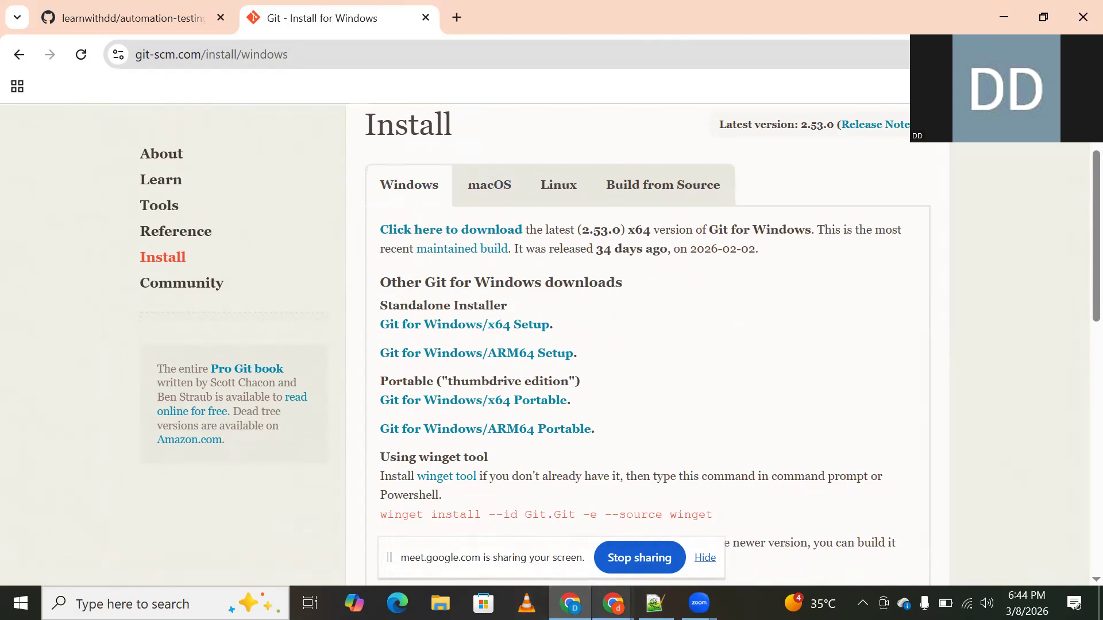
Switch to the Google Meet call and admit the waiting participant
mouse_move(612, 603)
click(521, 540)
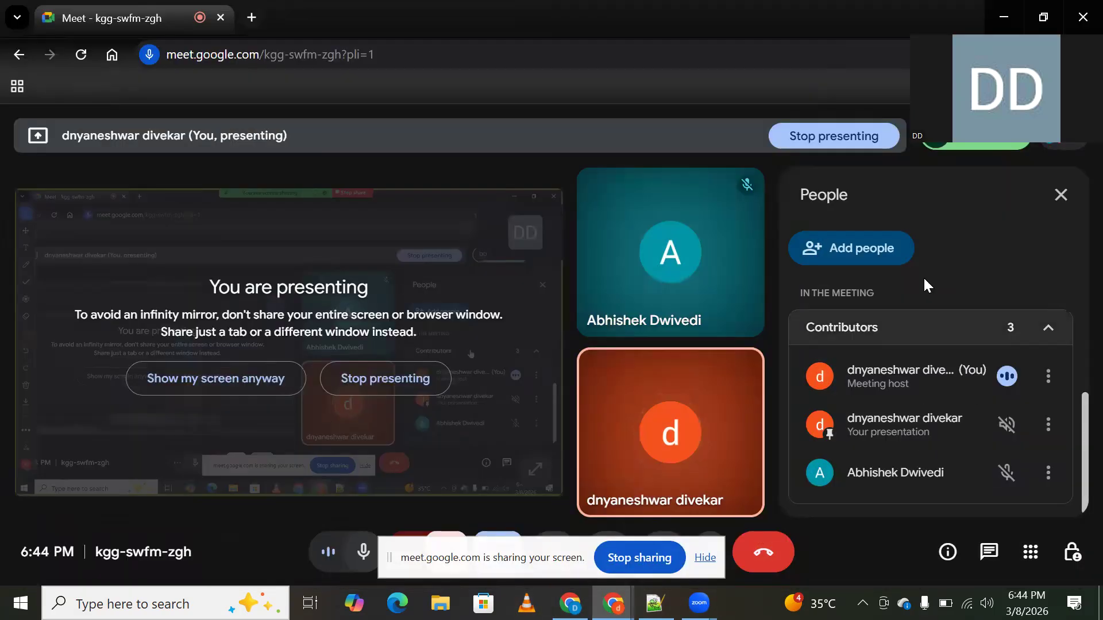
click(994, 422)
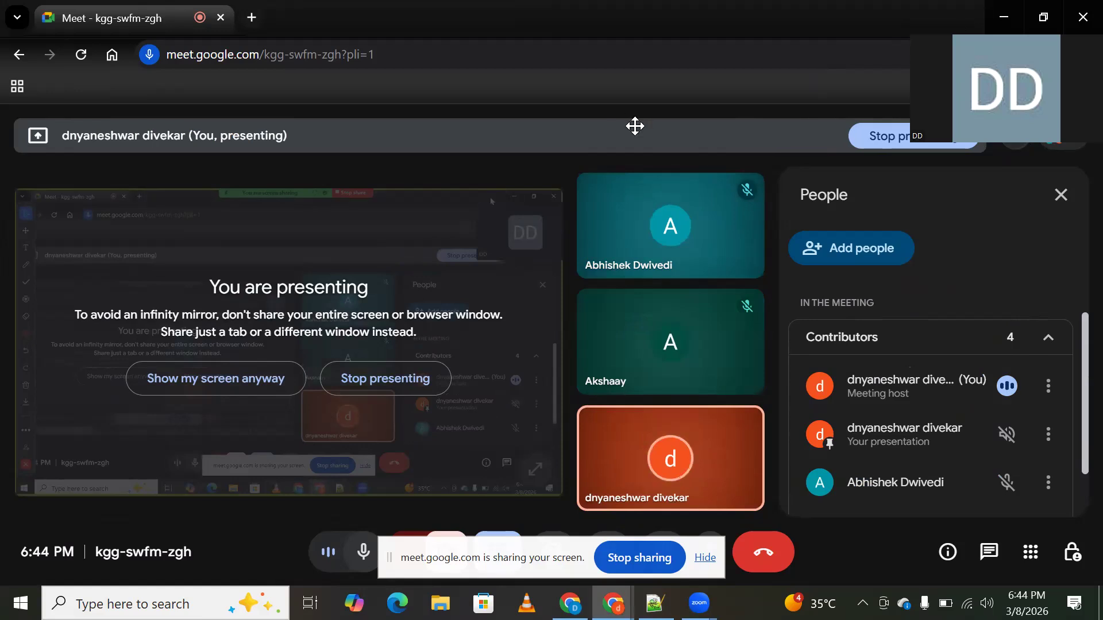
Return to the Git install page, download the latest x64 version for Windows, and launch Git-2.53.0-64-bit.exe
key(alt+Tab)
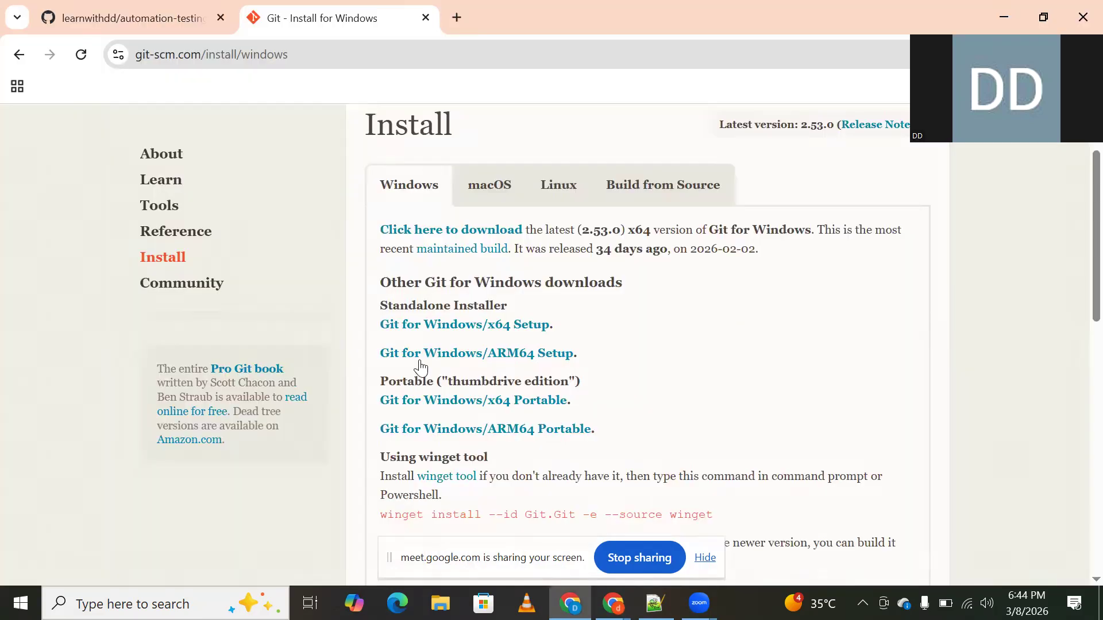
click(425, 231)
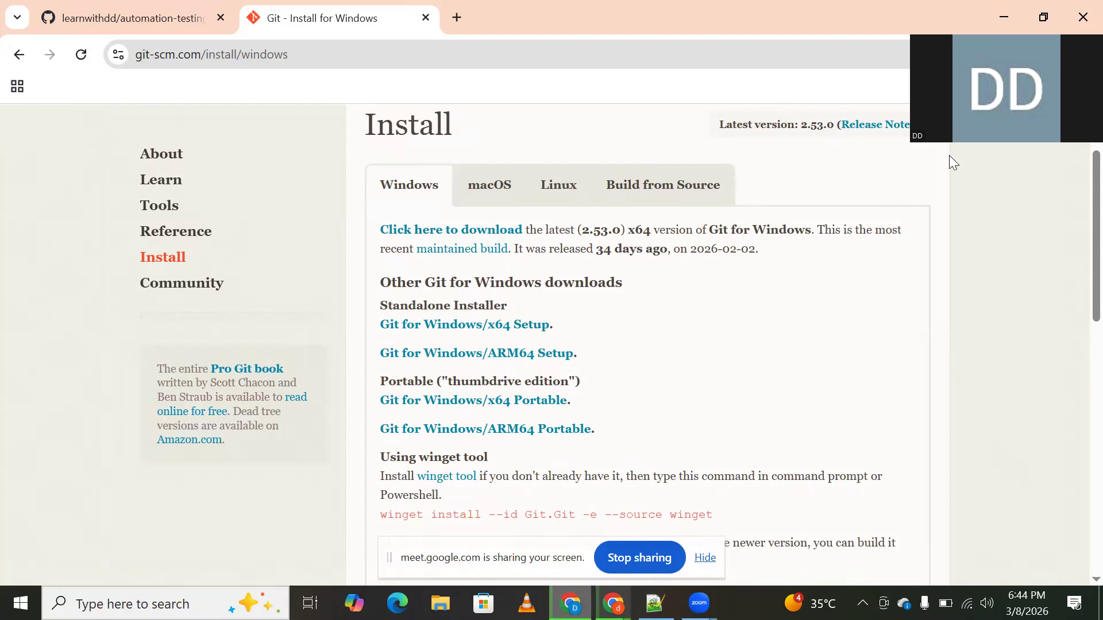
click(1020, 63)
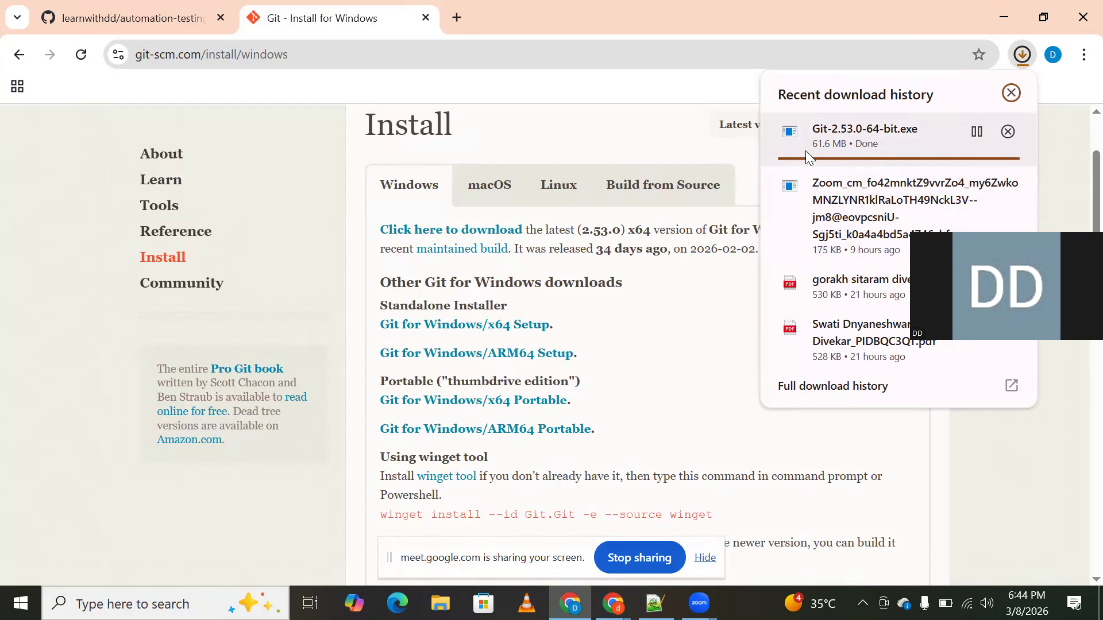
click(815, 147)
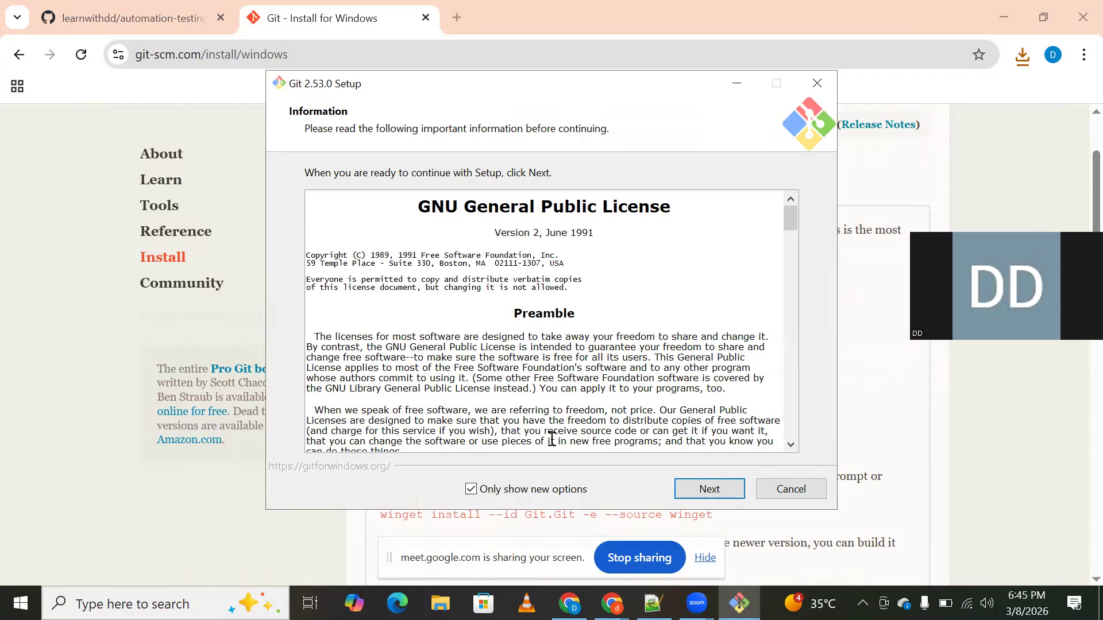
Read through the GNU General Public License in the Git setup, continue, and keep Vim as Git's default editor
scroll(602, 416, down, 4)
drag(791, 246, 733, 445)
click(716, 492)
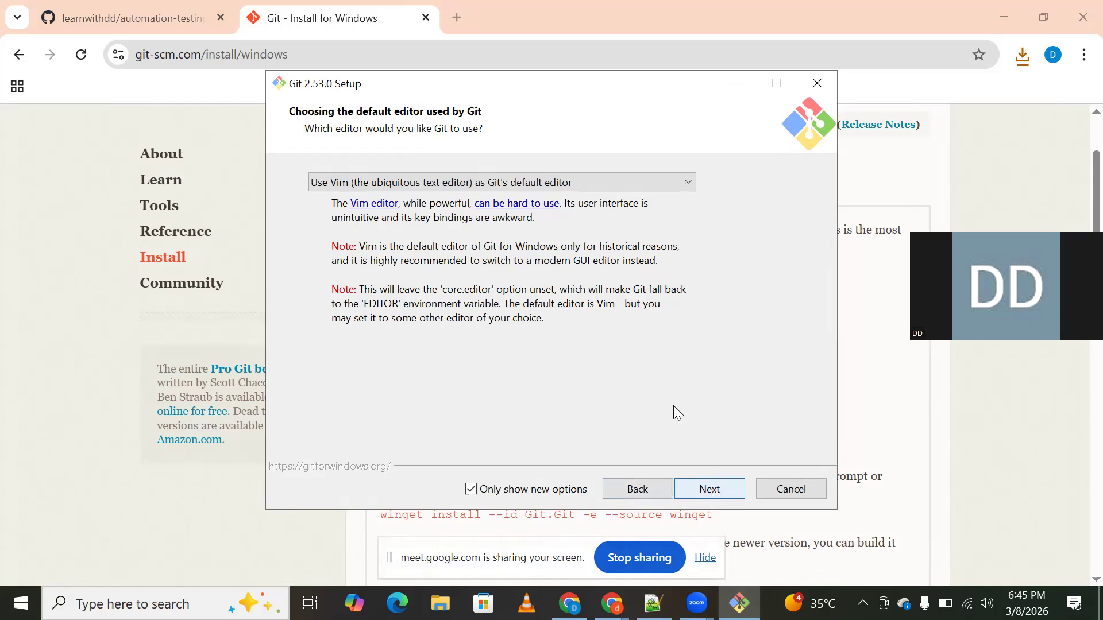
click(708, 496)
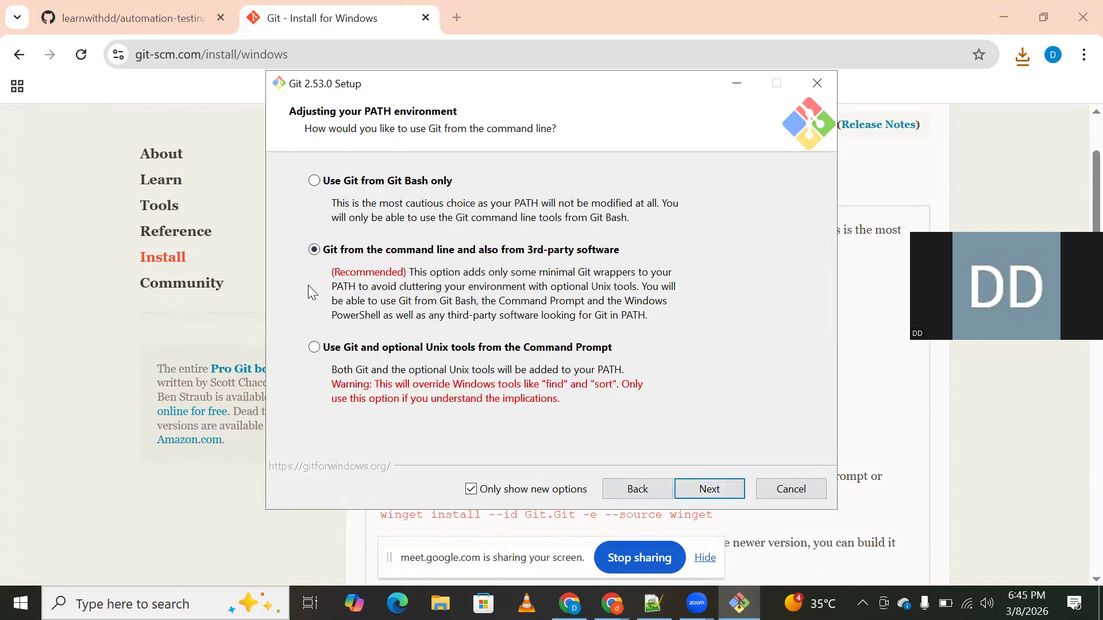
Keep Git from the command line and 3rd-party software, bundled OpenSSH and MinTTY, and start the Git installation without experimental options
click(708, 488)
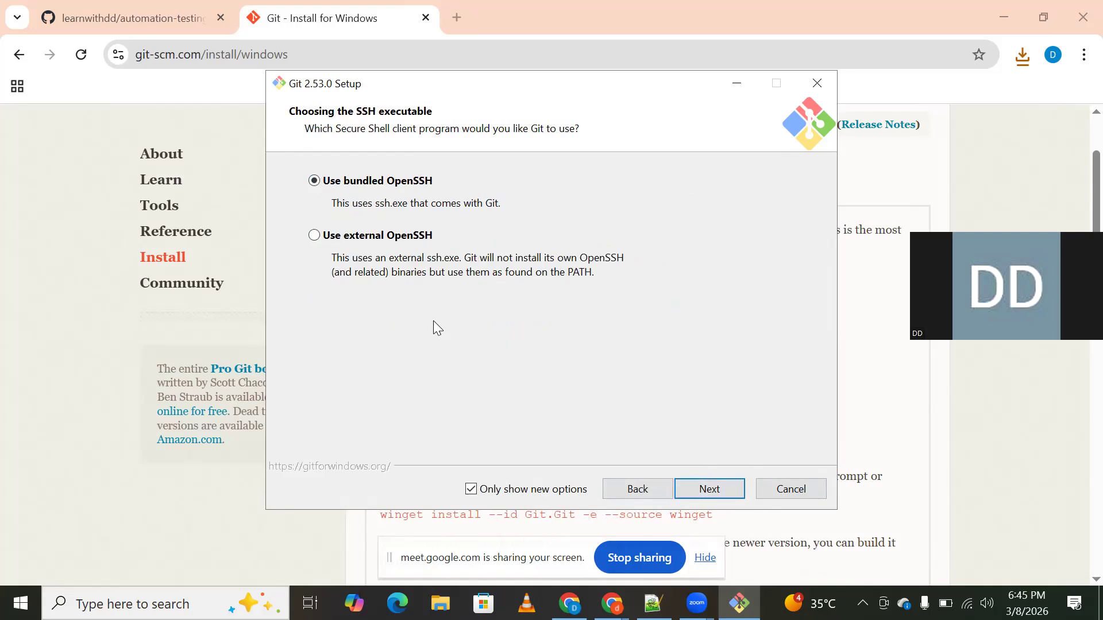
click(700, 491)
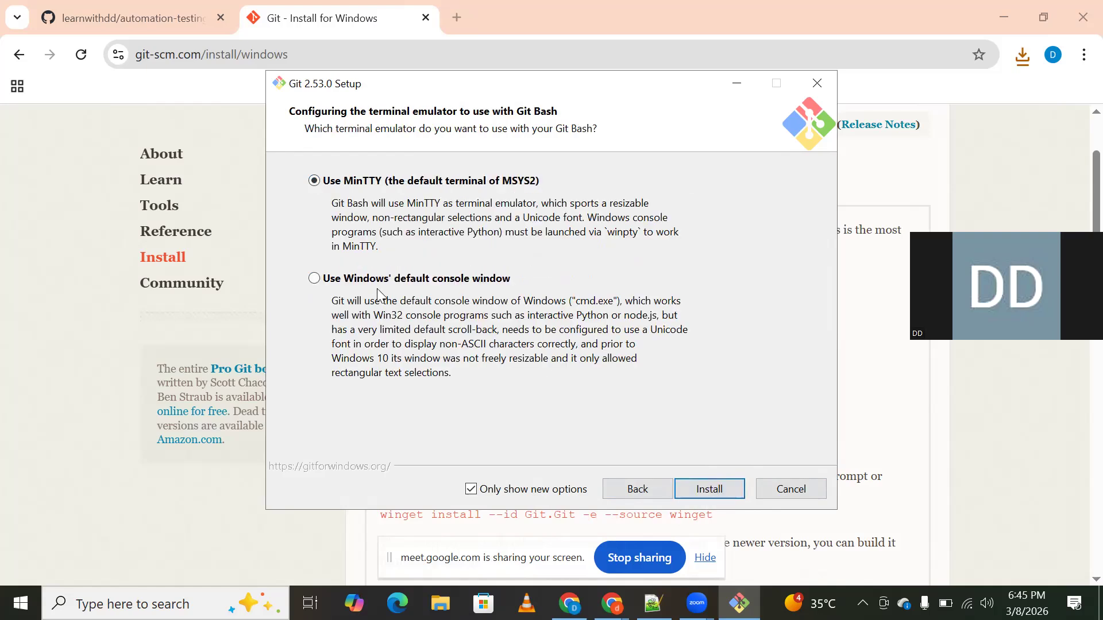
click(717, 484)
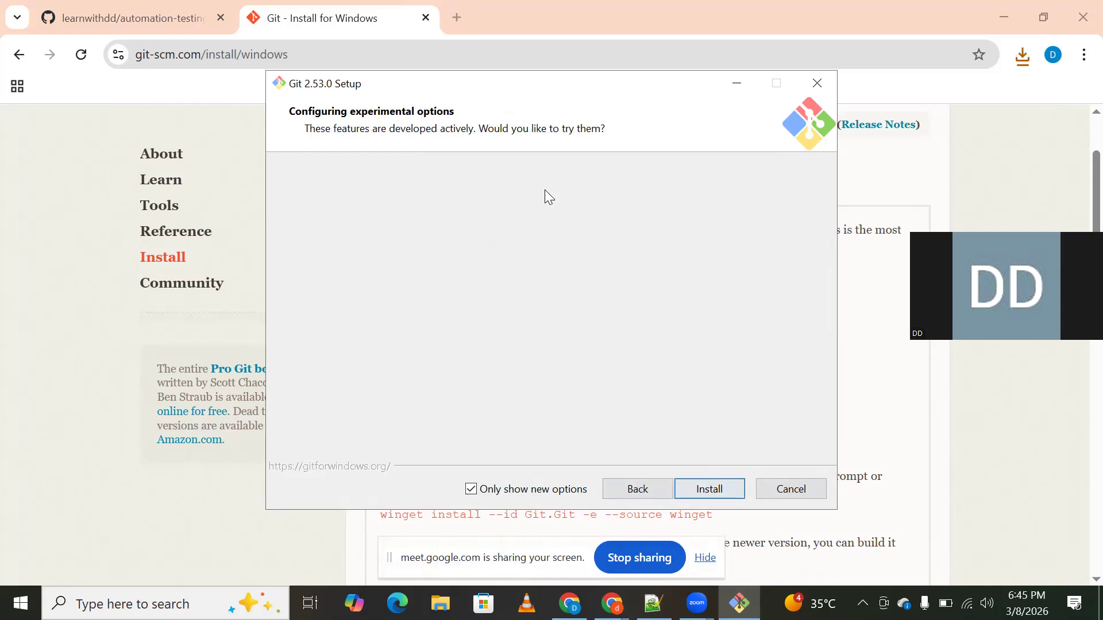
click(708, 487)
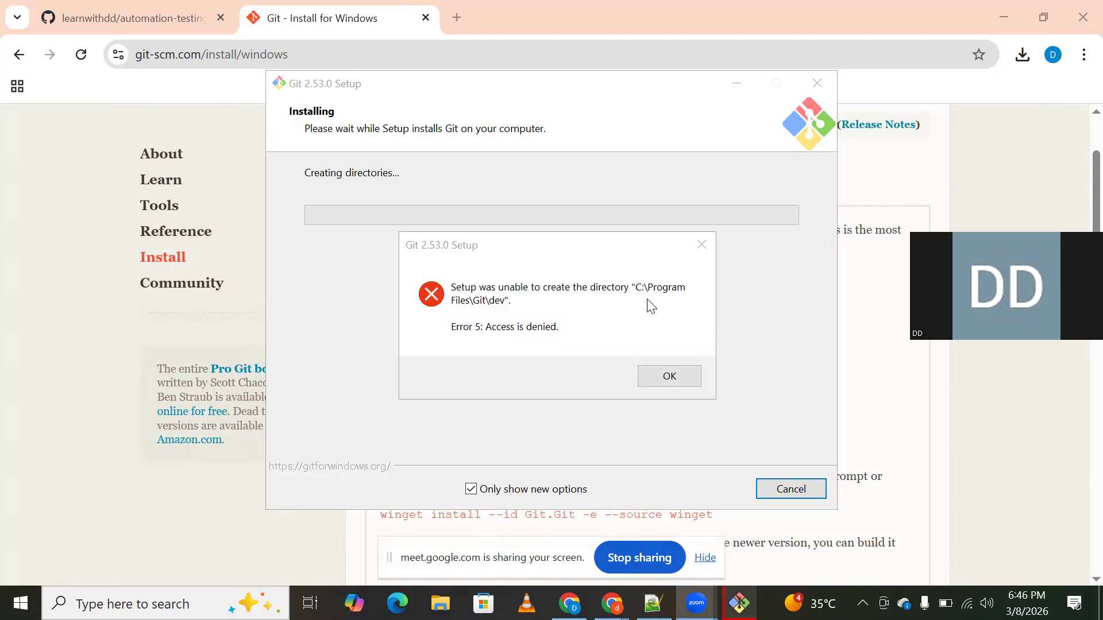
Dismiss the failed Git setup and relaunch Git-2.53.0-64-bit from the Downloads folder as administrator
click(666, 374)
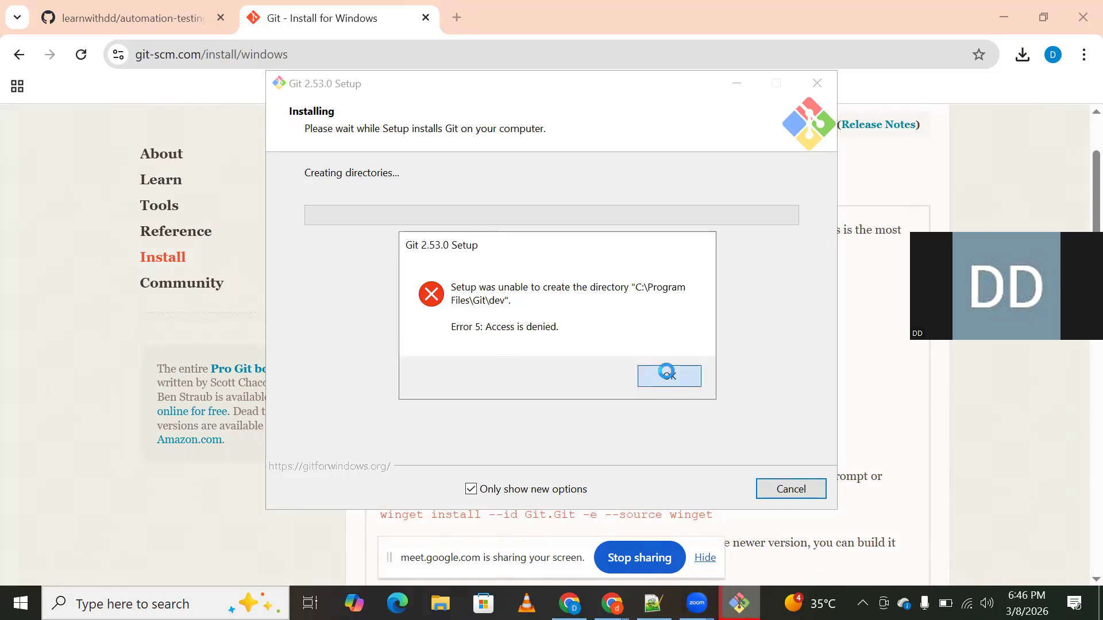
click(639, 368)
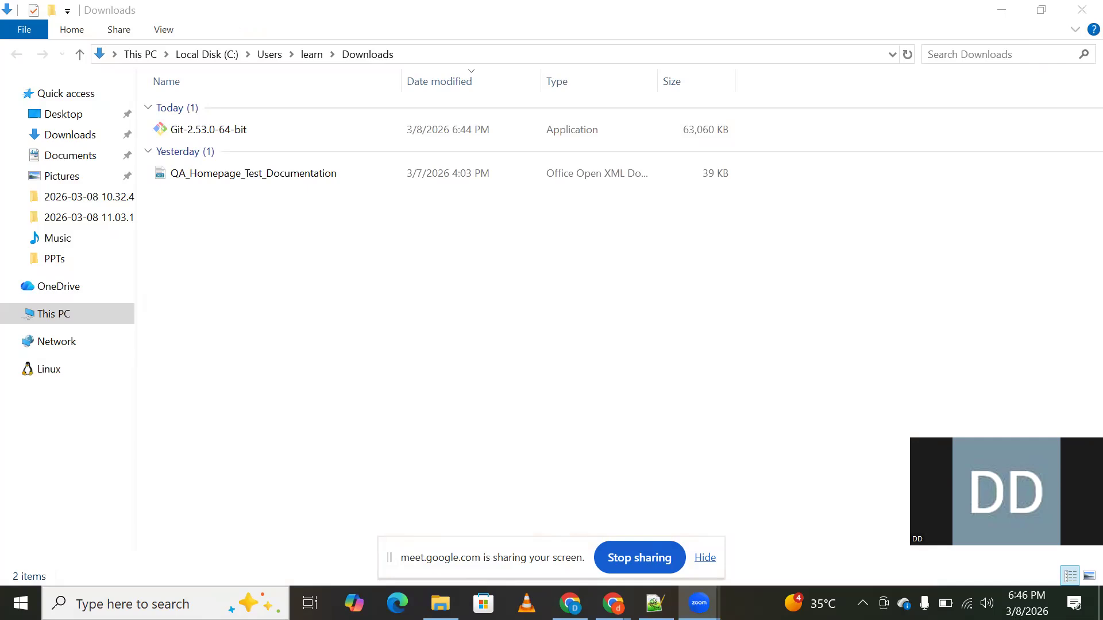
click(457, 253)
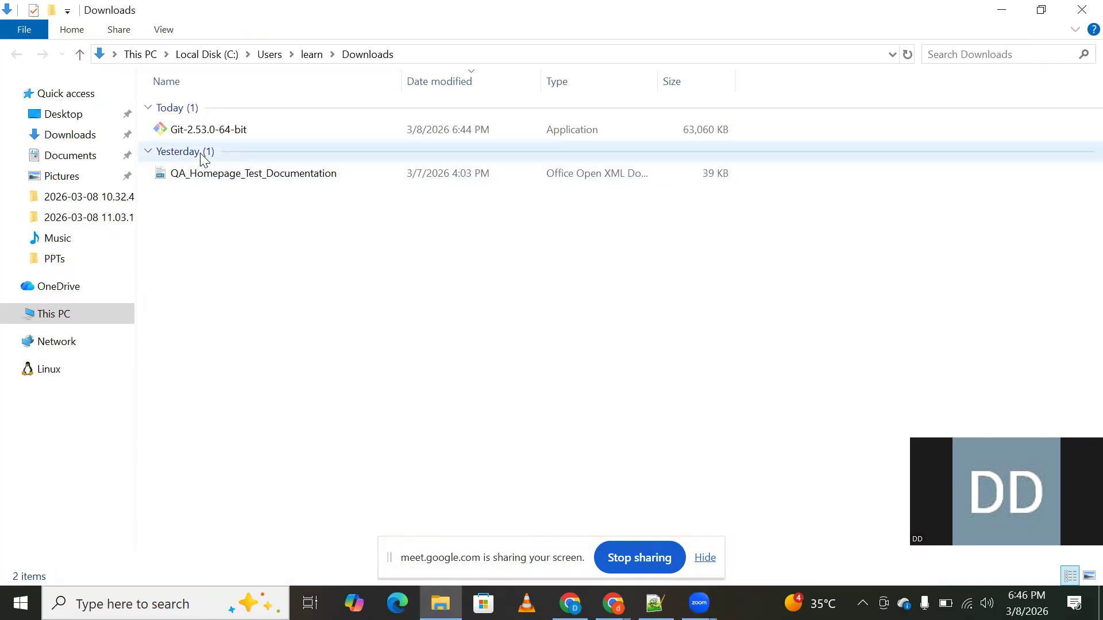
right_click(235, 136)
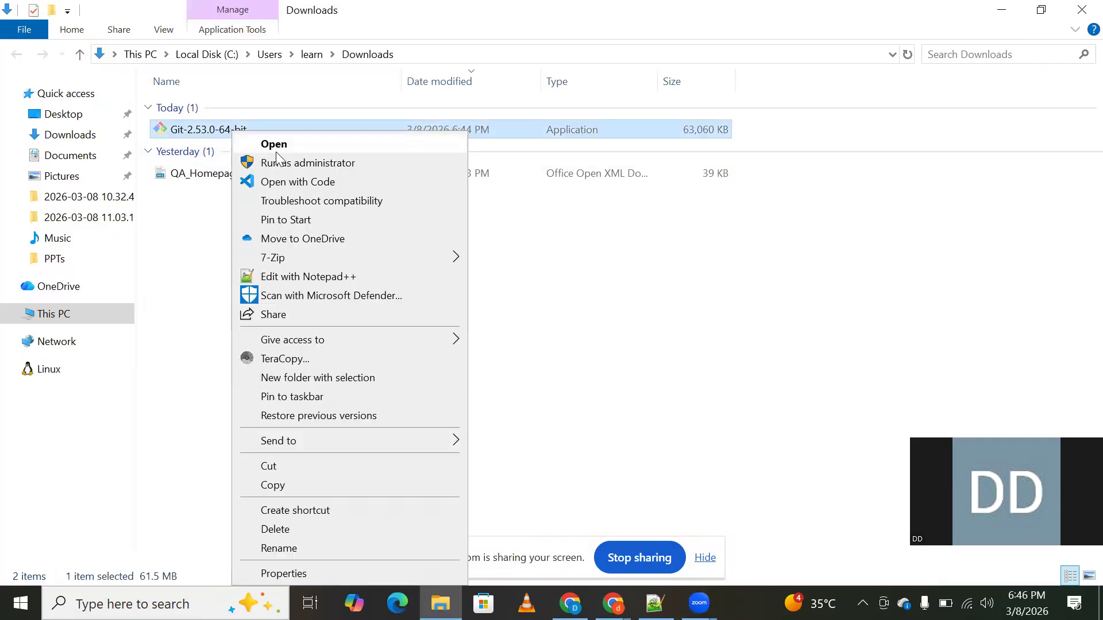
click(290, 164)
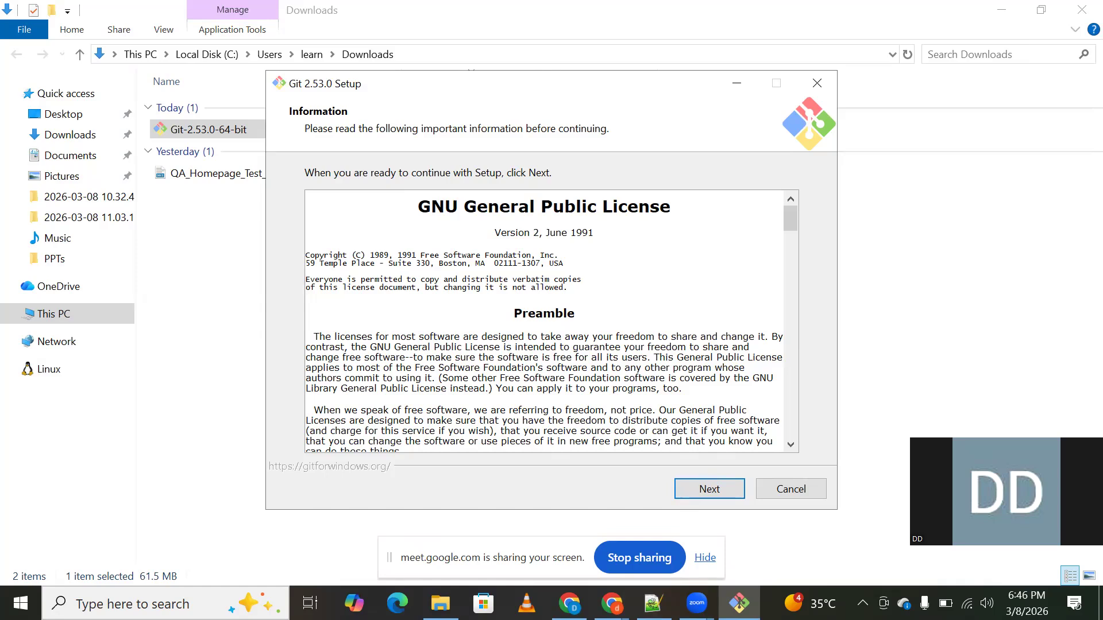
Accept the licence, install into the existing C:\Program Files\Git folder, and keep the default components and the Git Start Menu folder
click(709, 491)
click(709, 491)
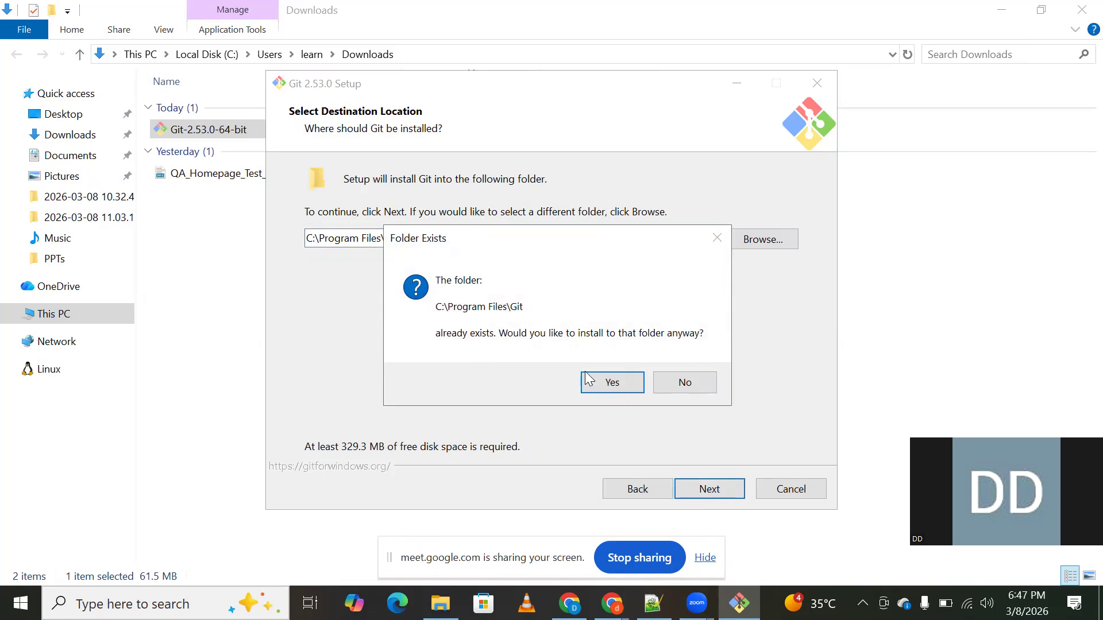
click(605, 387)
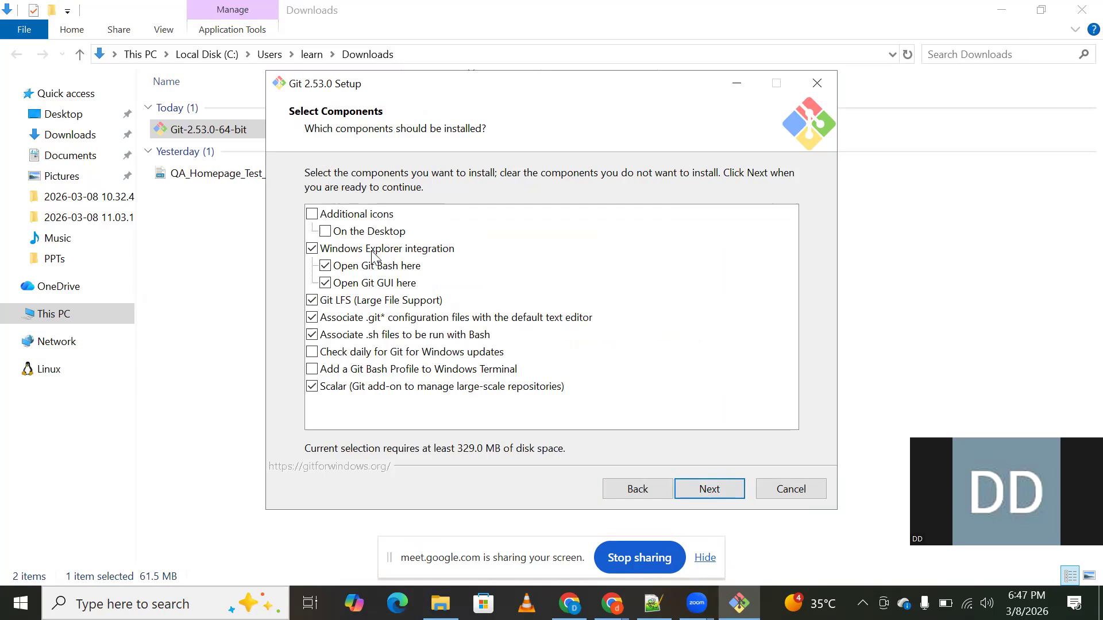
click(710, 489)
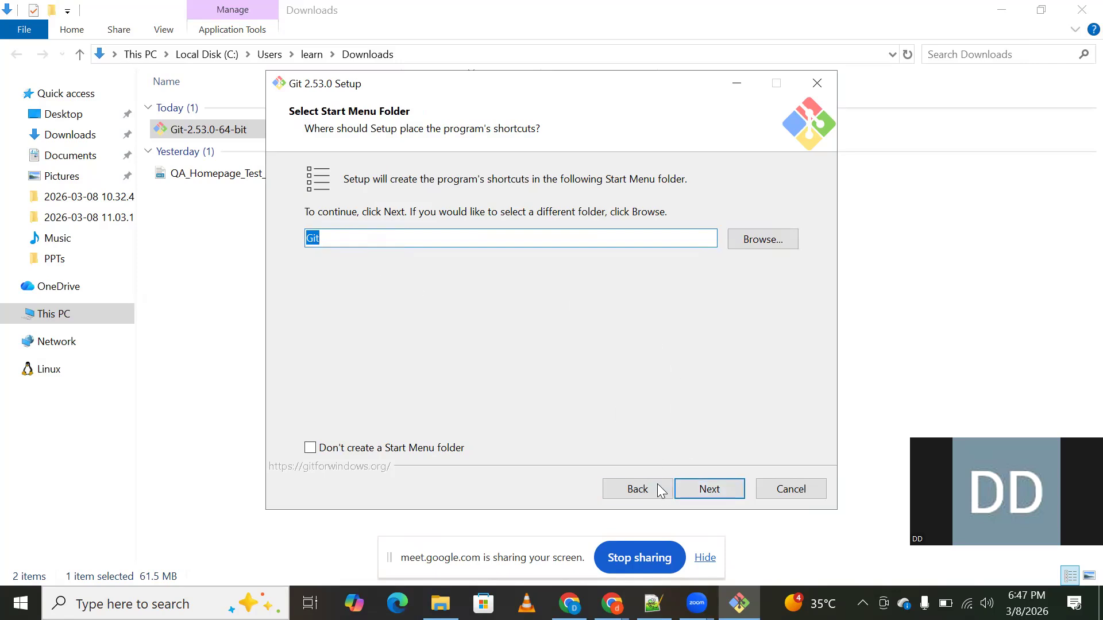
click(715, 491)
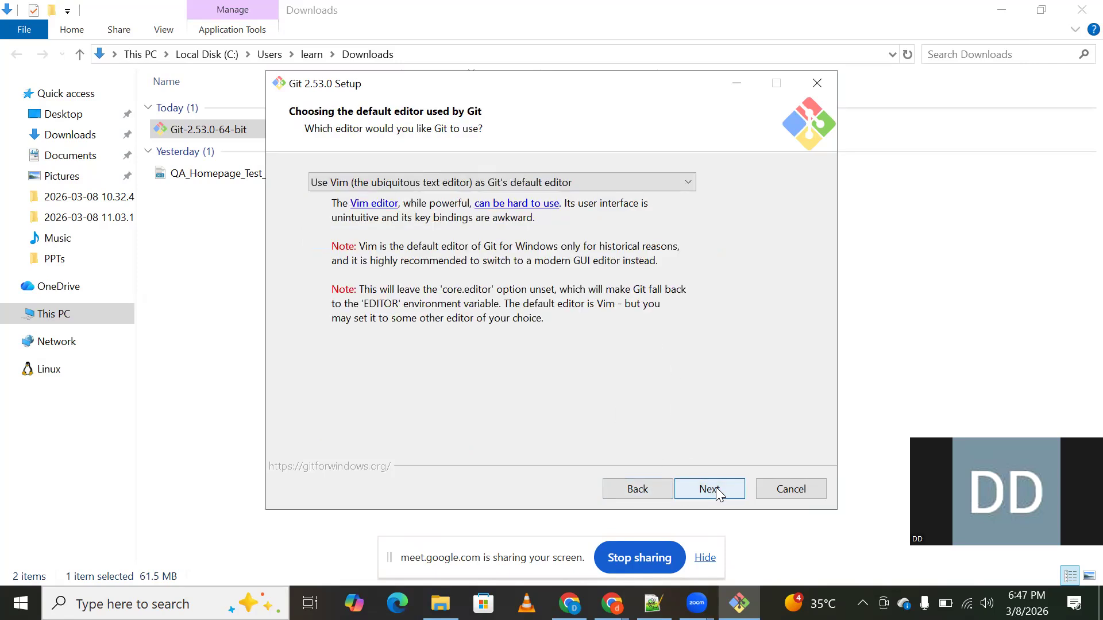
Keep Vim as editor, Git from the command line and 3rd-party software, and the native Windows Secure Channel library for HTTPS
click(717, 491)
click(697, 489)
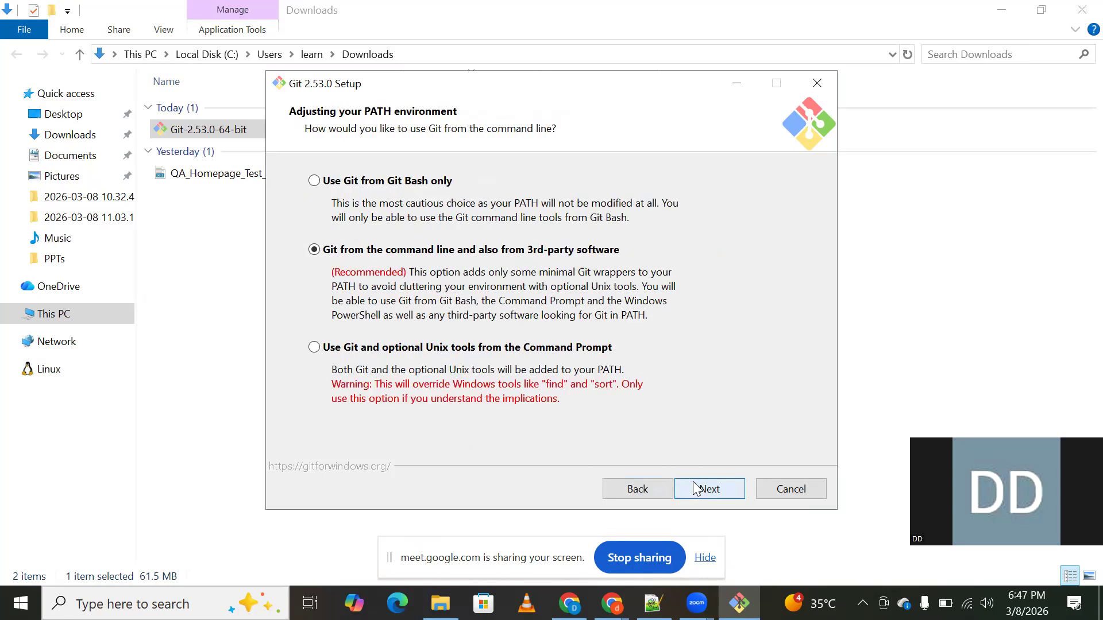
click(696, 488)
click(696, 490)
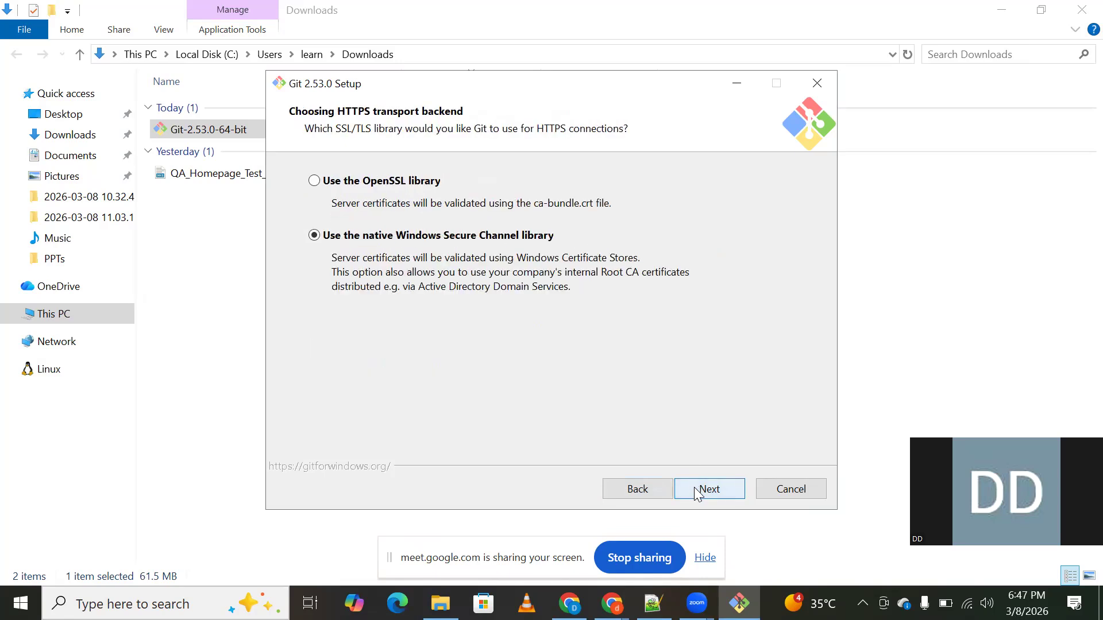
click(697, 492)
click(698, 492)
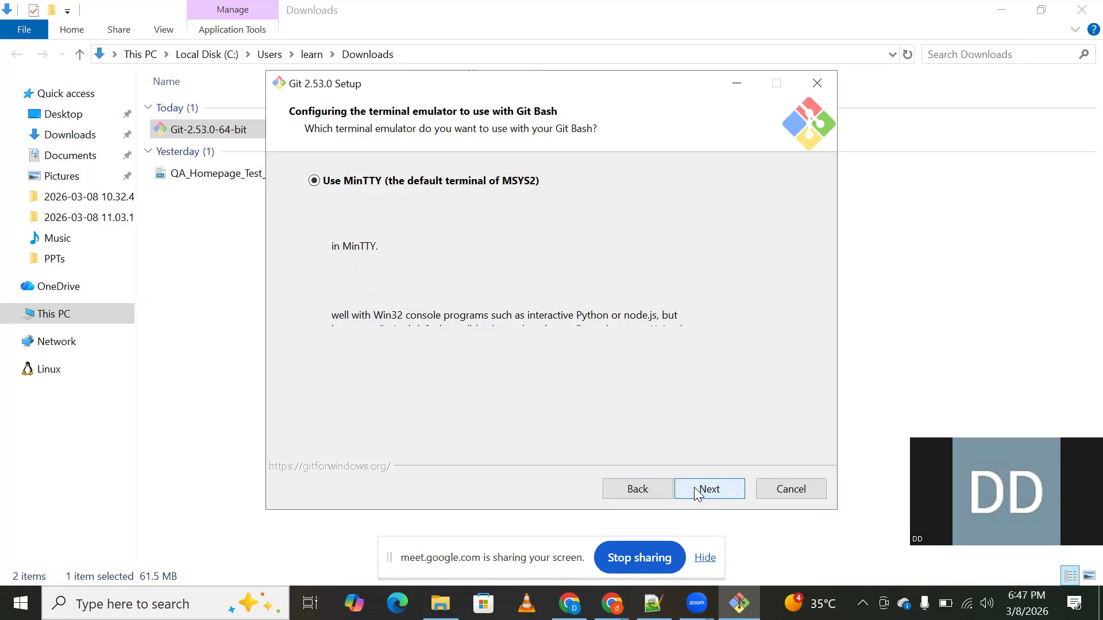
Keep MinTTY as terminal and file system caching enabled without symbolic links, and start the Git installation
click(698, 492)
click(698, 492)
click(696, 492)
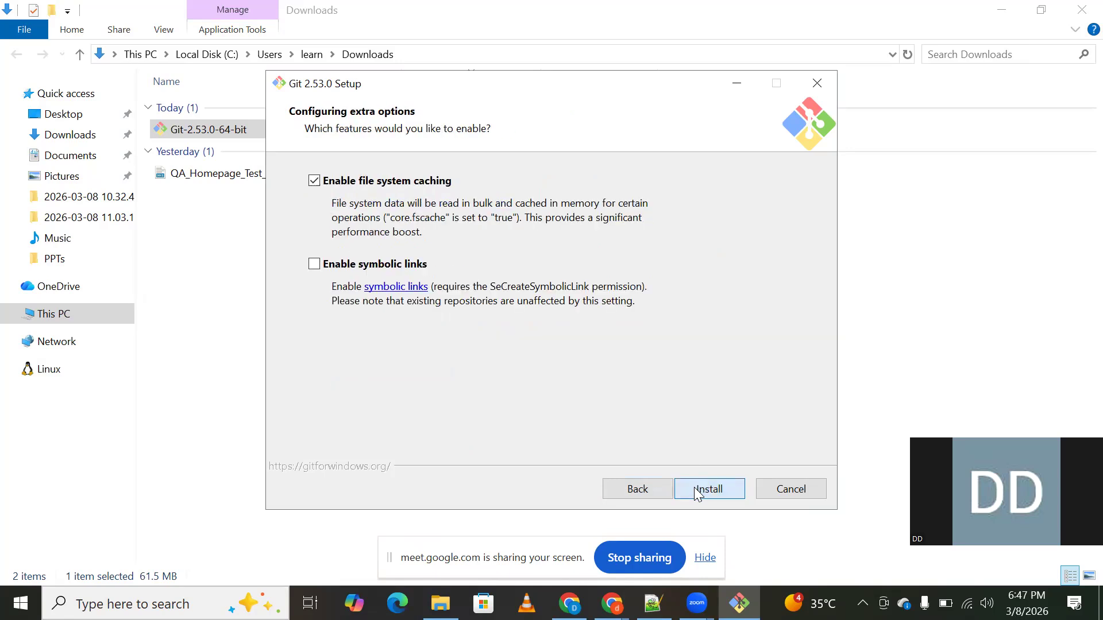
click(696, 492)
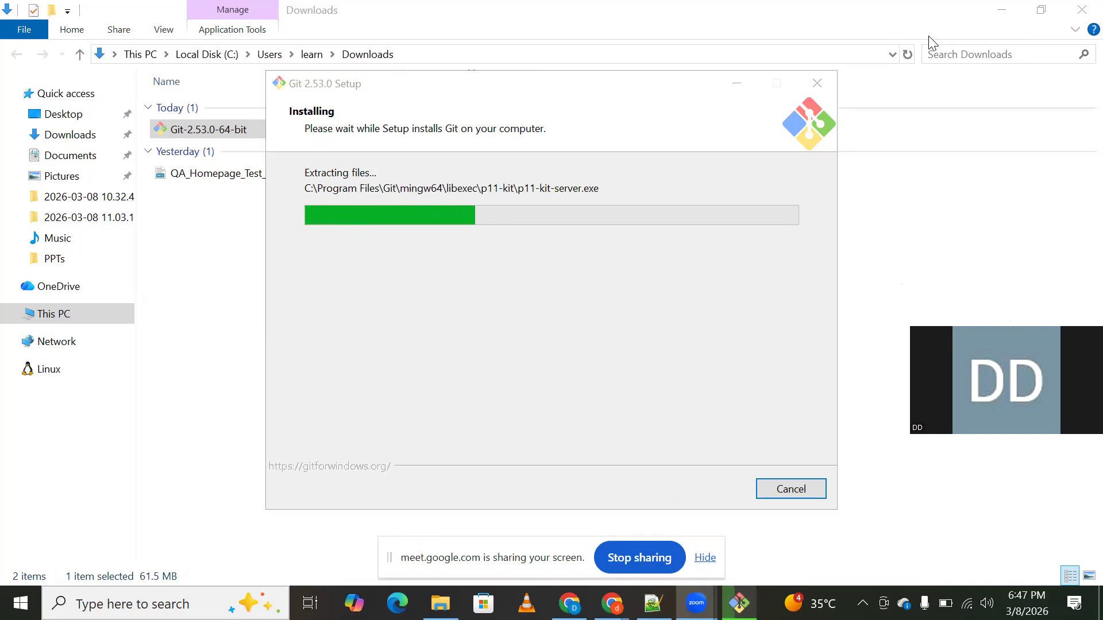
Turn off View Release Notes and finish the Git Setup Wizard without launching Git Bash
click(477, 334)
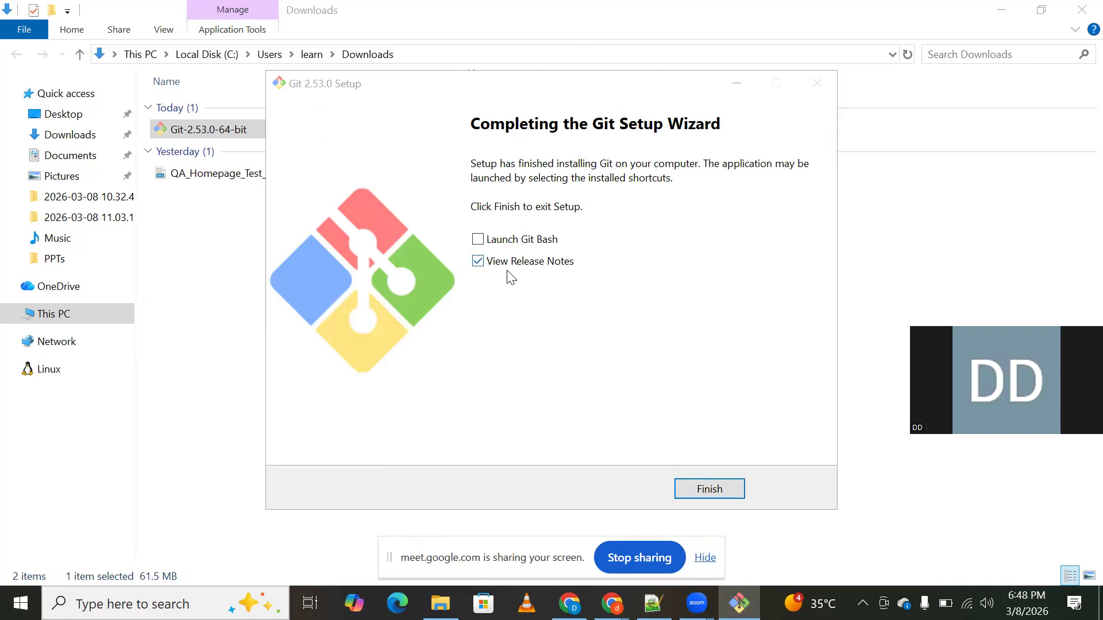
click(490, 264)
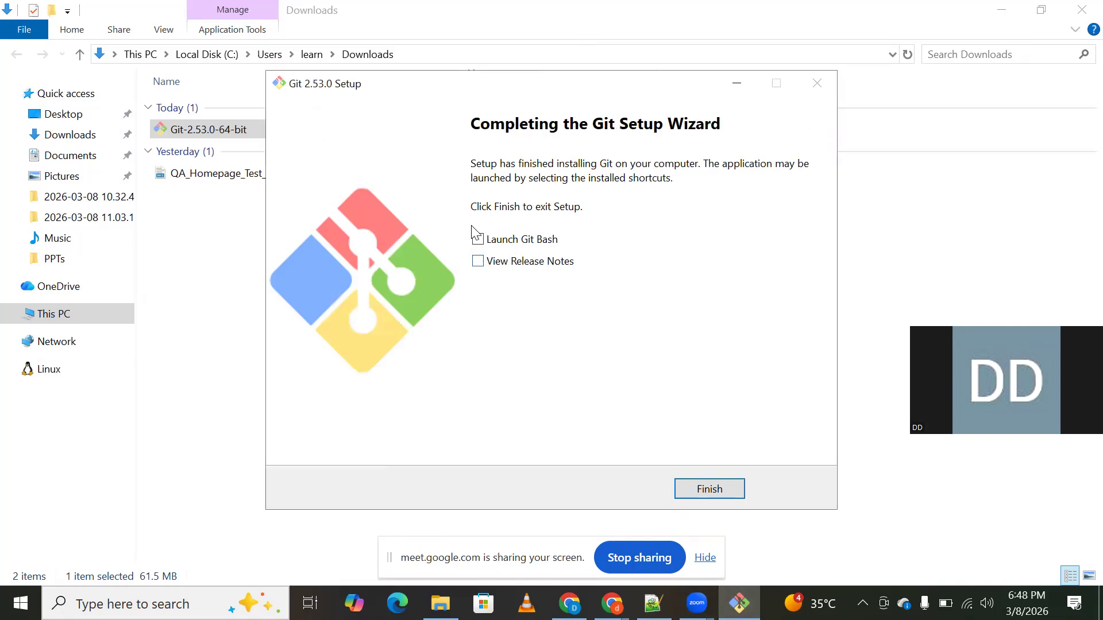
click(710, 493)
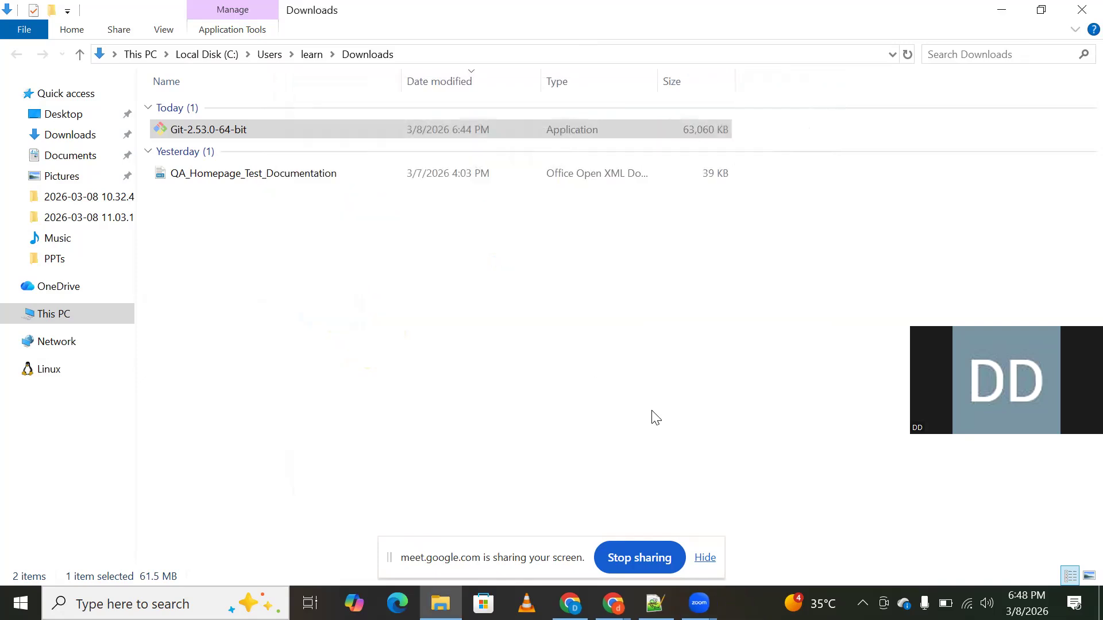
Switch to the Notepad++ notes and append "- done" to the Git entry under Software Installation
click(656, 604)
click(205, 252)
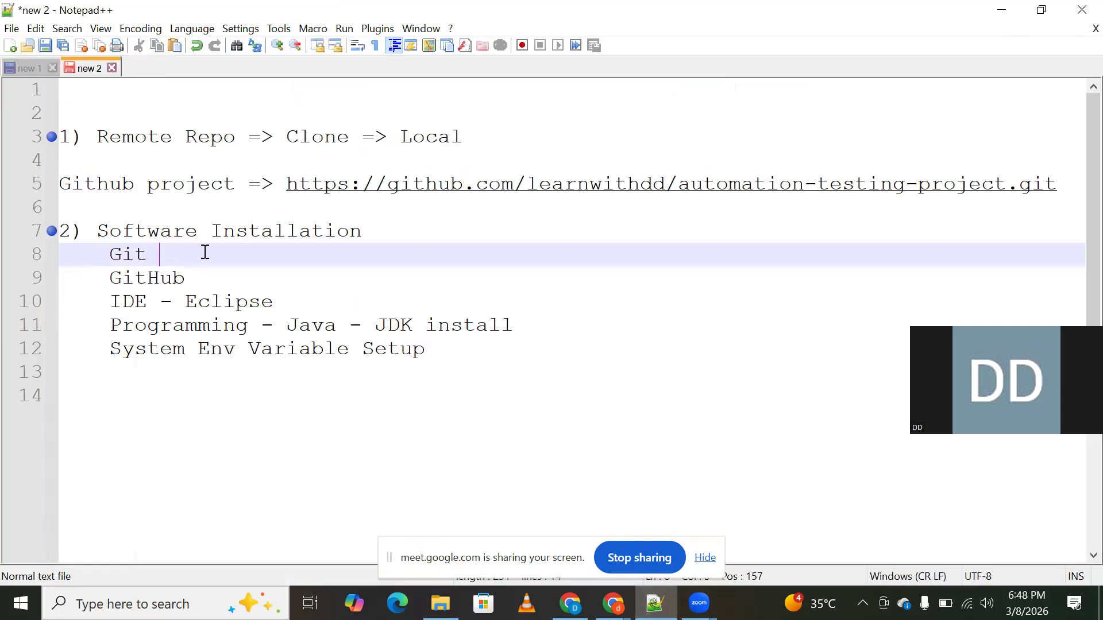
text(- done)
click(205, 277)
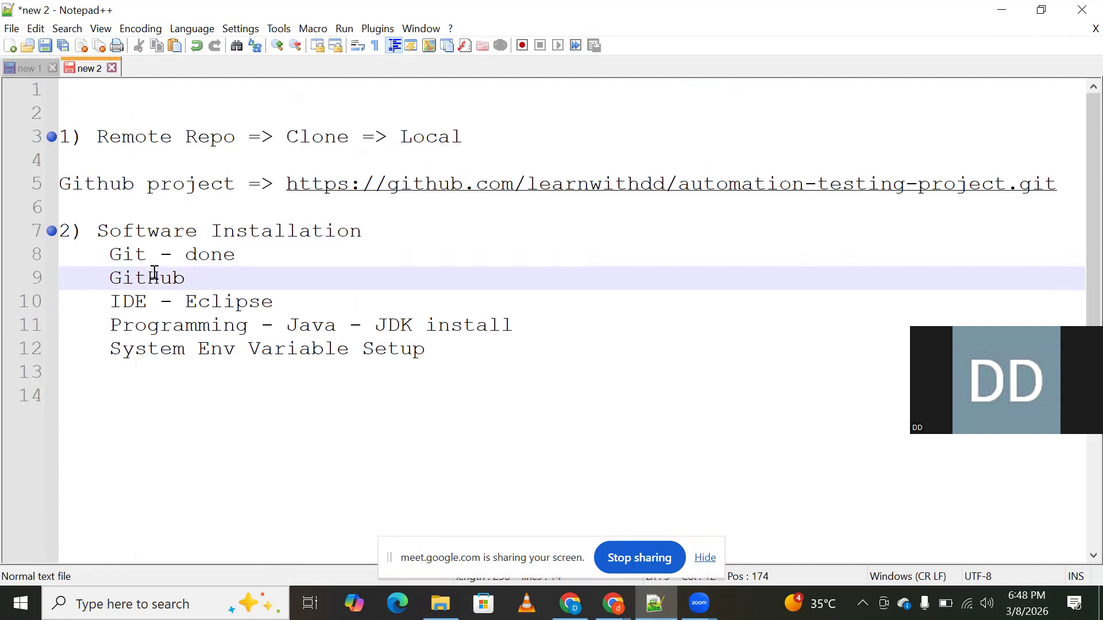
drag(102, 278, 190, 274)
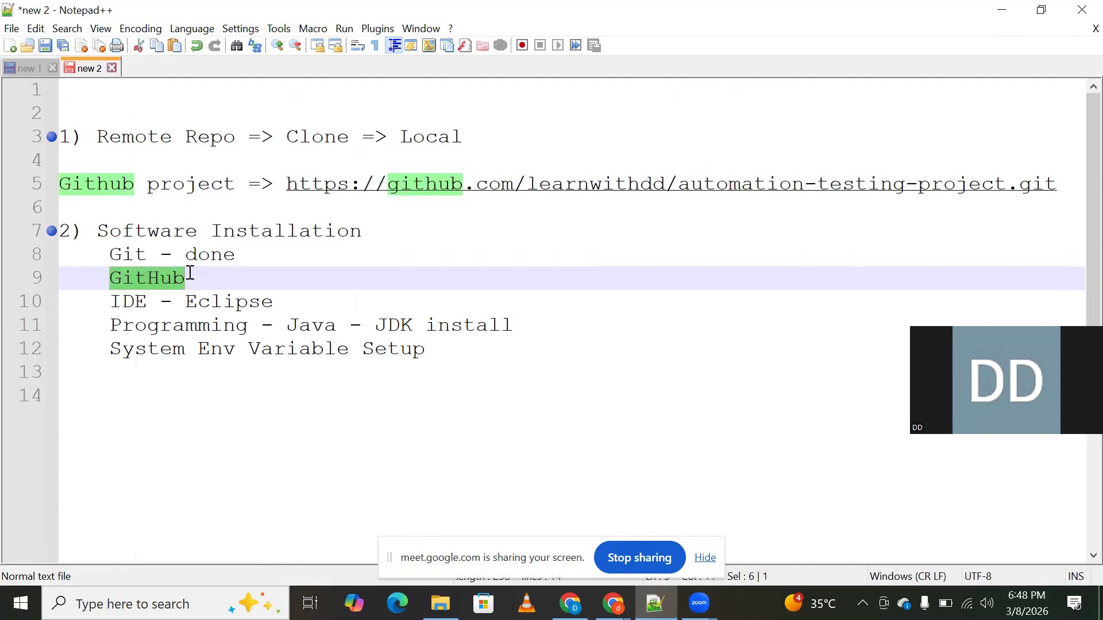
click(219, 282)
text(-)
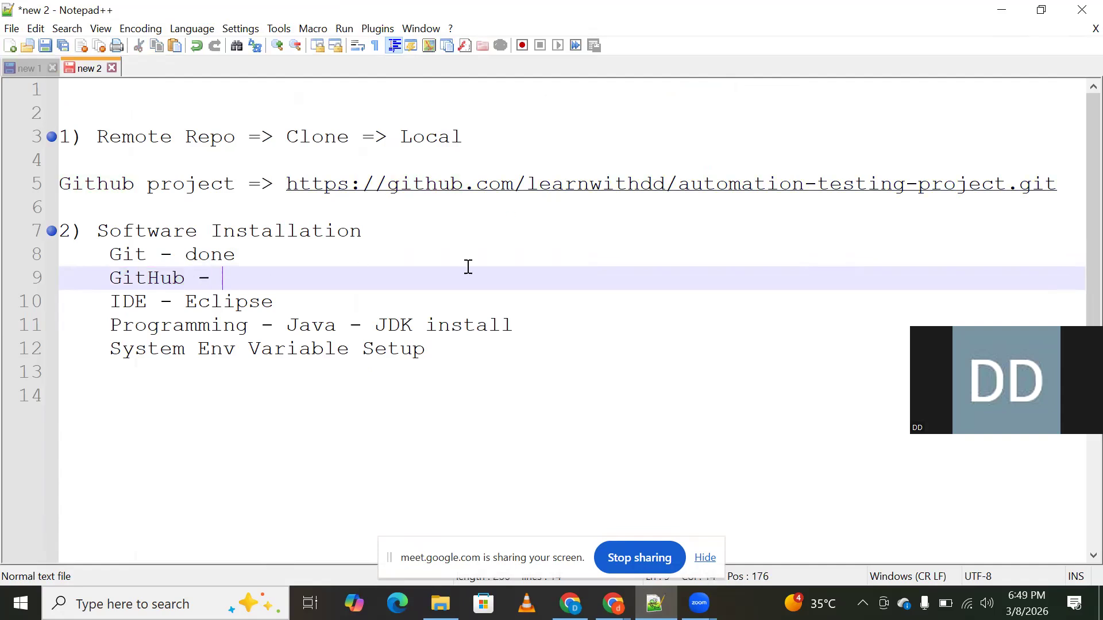
click(571, 603)
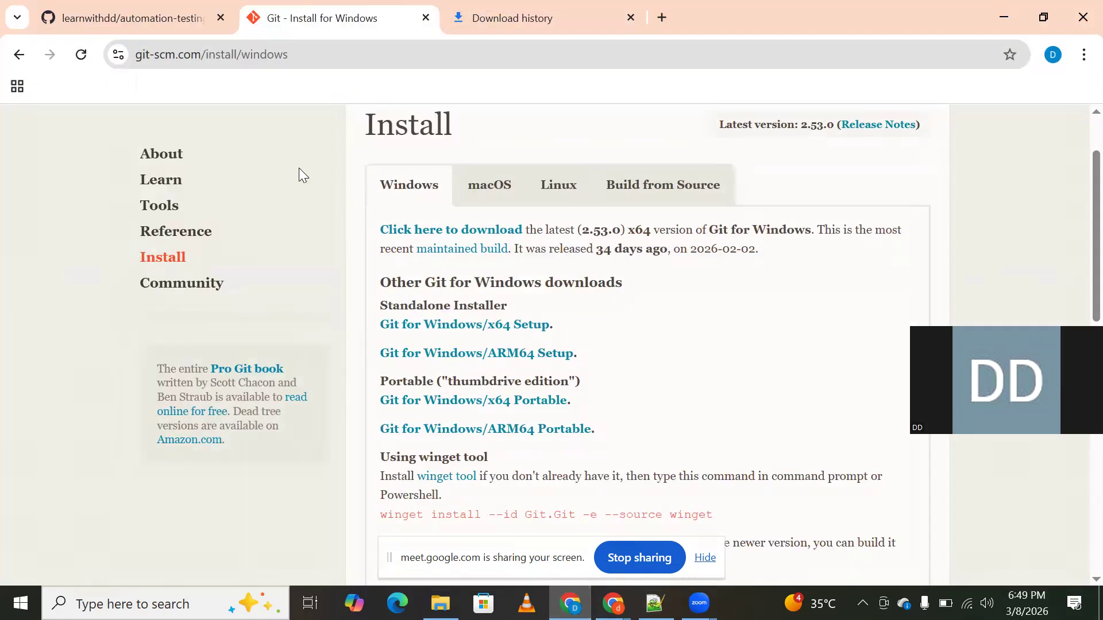
click(134, 17)
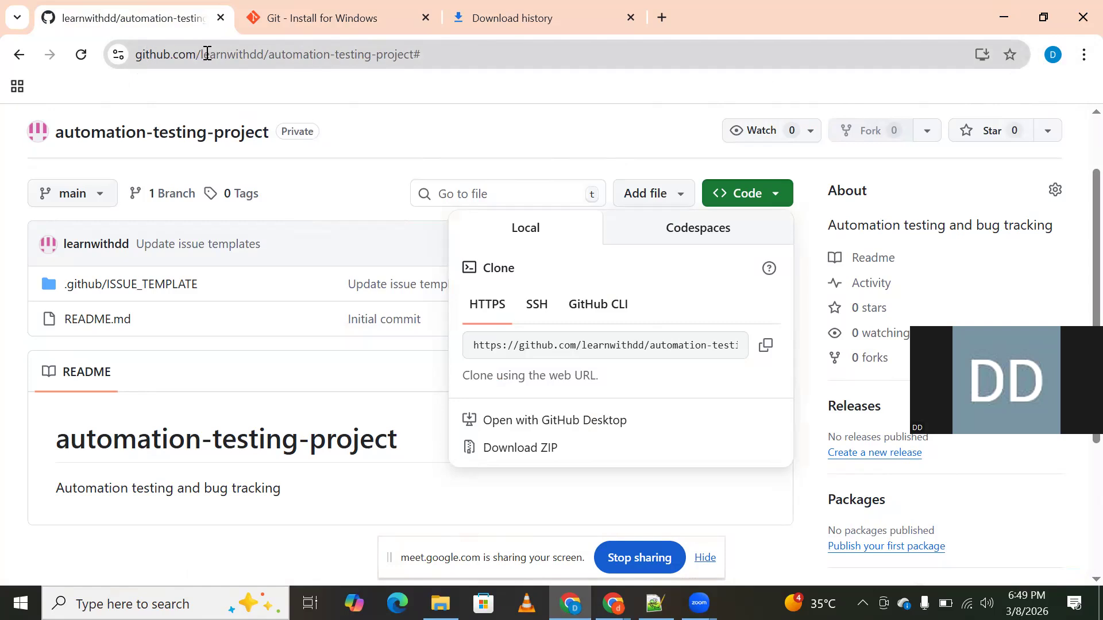
drag(199, 55, 98, 58)
key(ctrl+c)
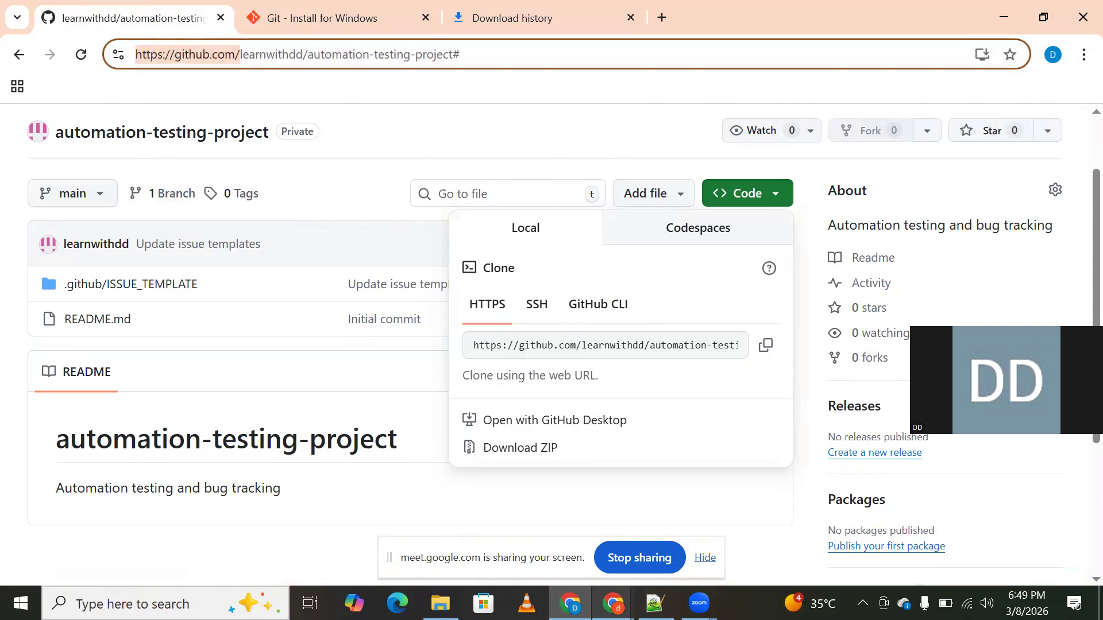
click(655, 603)
key(ctrl+v)
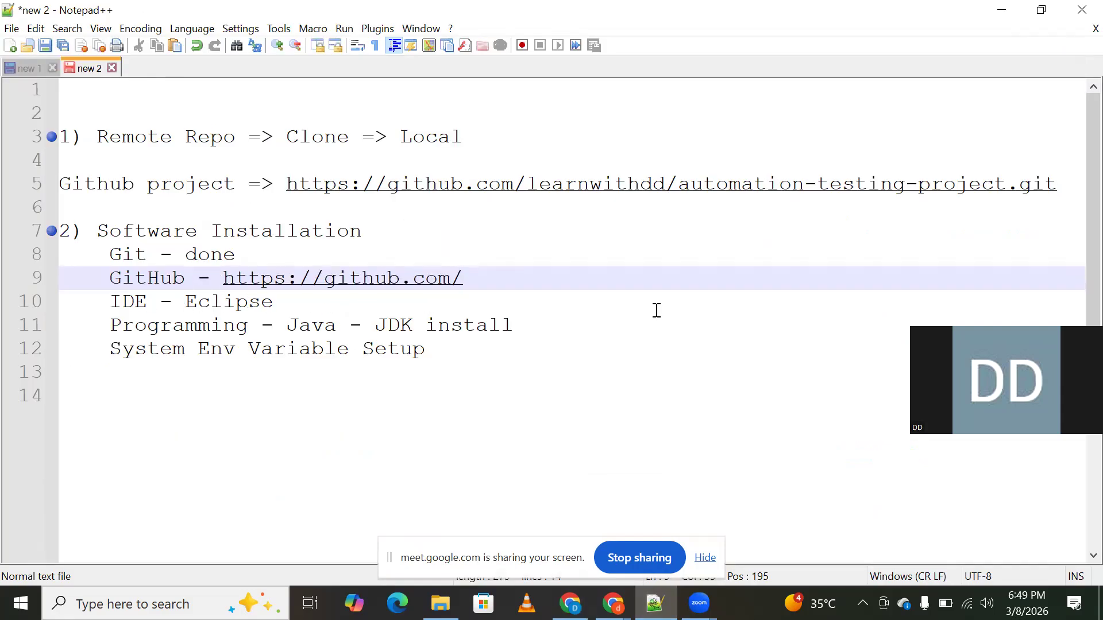
Review the GitHub and "IDE - Eclipse" entries in the Software Installation list
drag(108, 279, 180, 279)
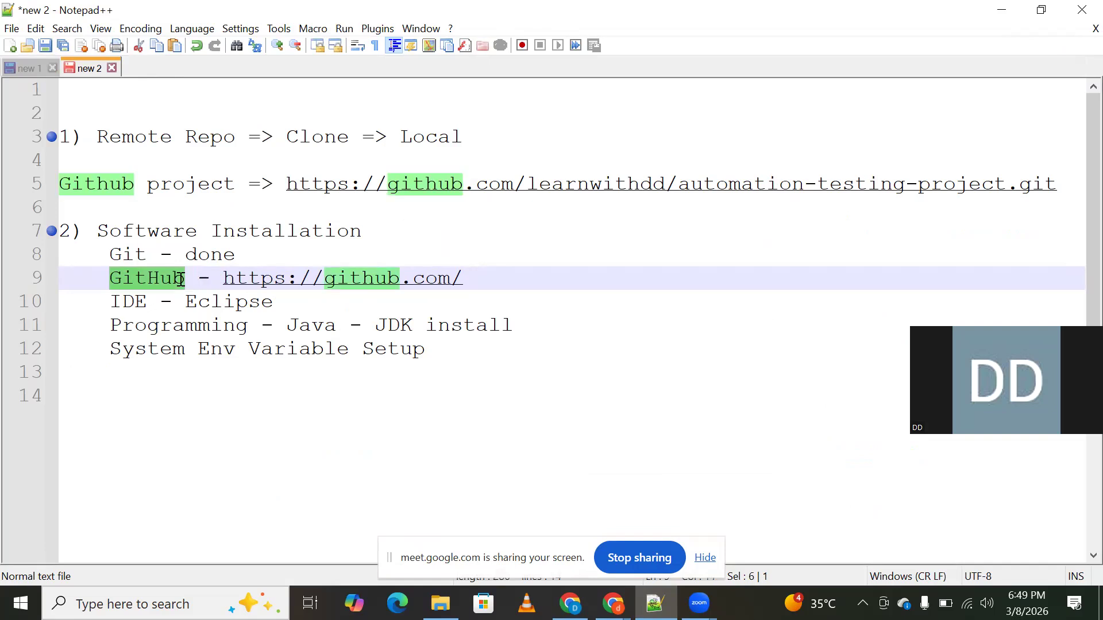
click(615, 277)
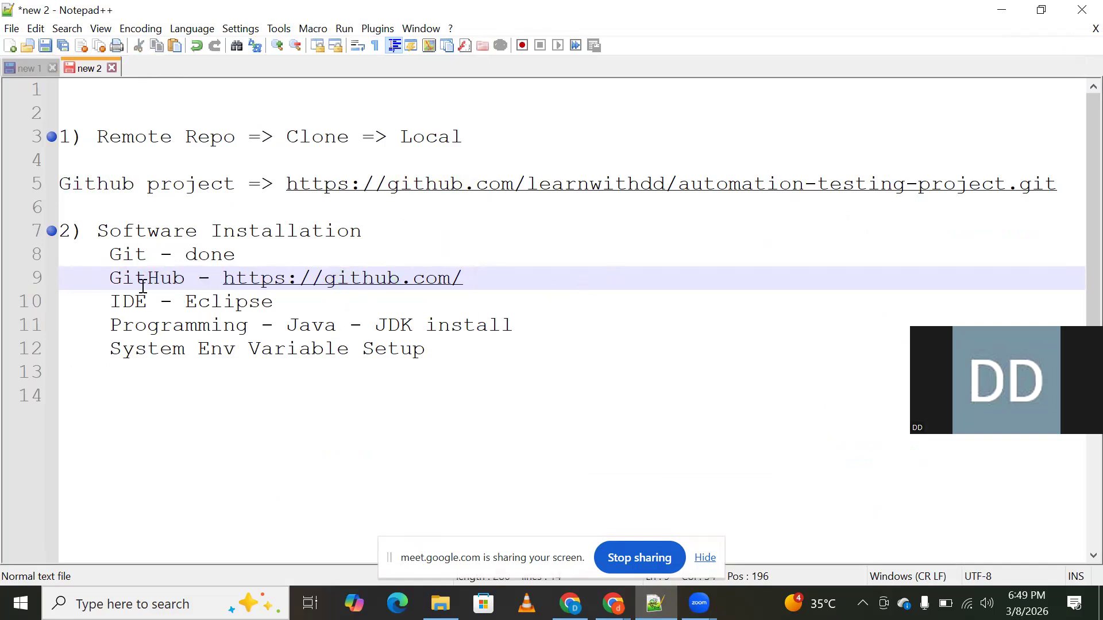
drag(109, 278, 185, 278)
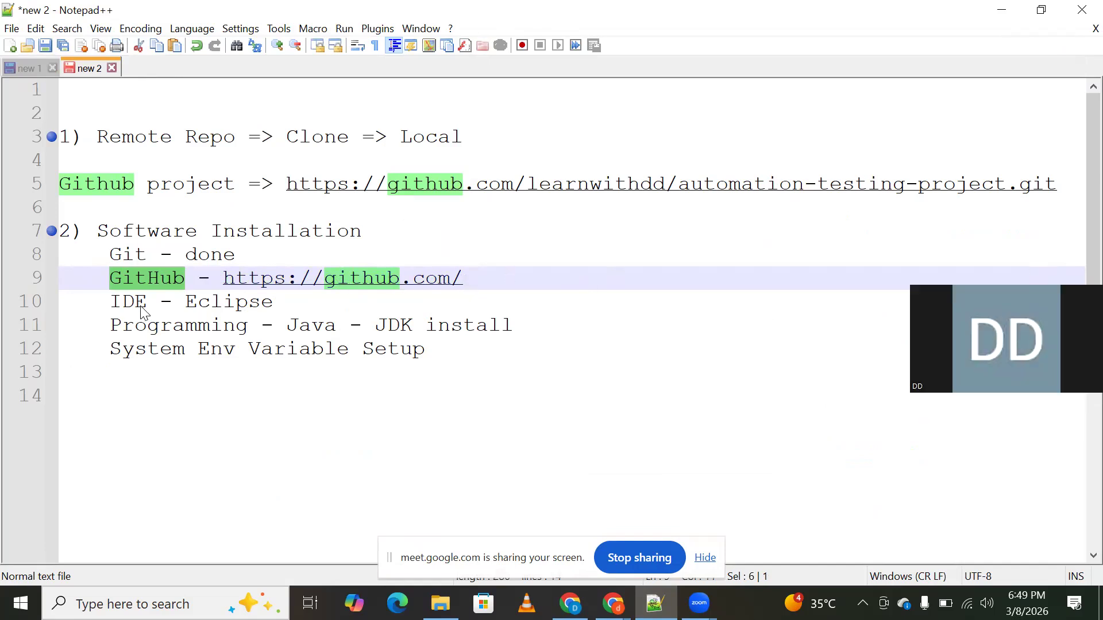
drag(110, 302, 311, 300)
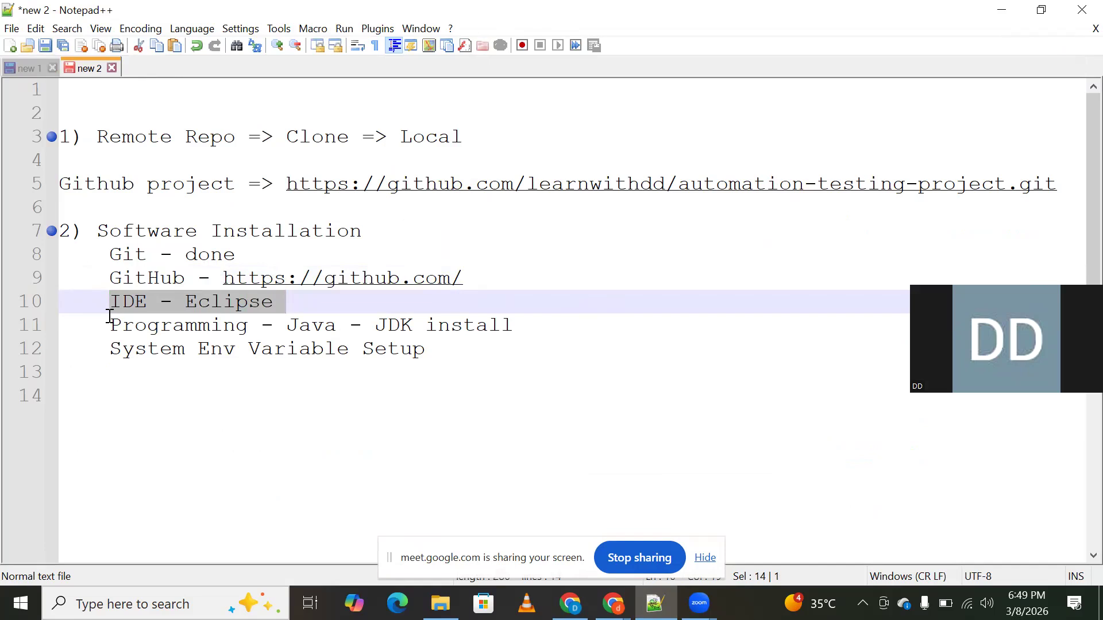
click(137, 304)
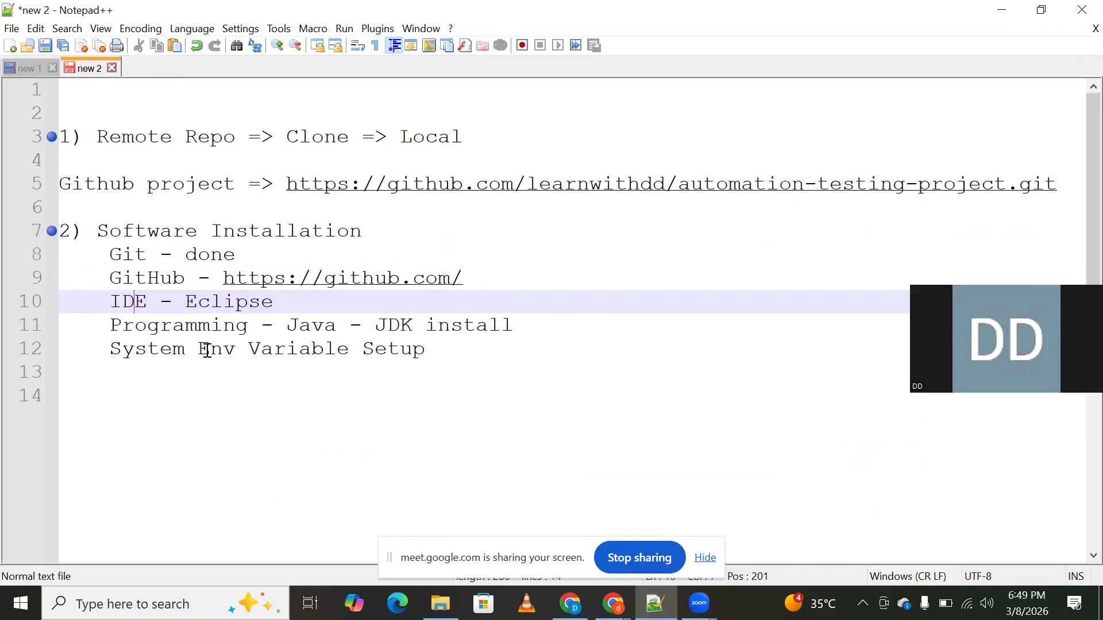
drag(178, 292, 287, 299)
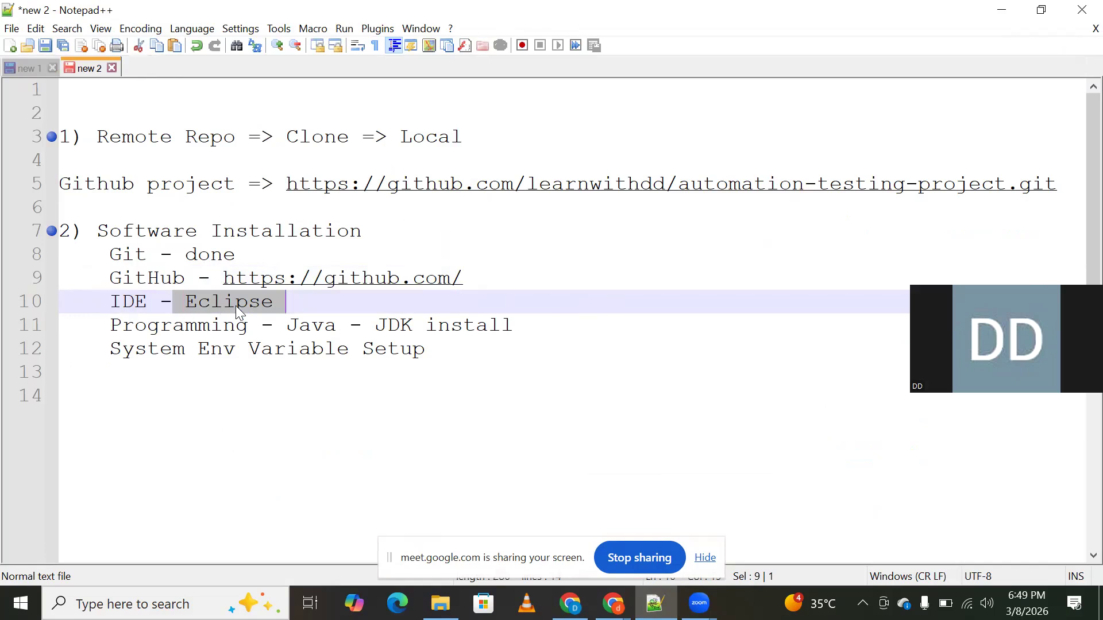
triple_click(203, 300)
click(270, 302)
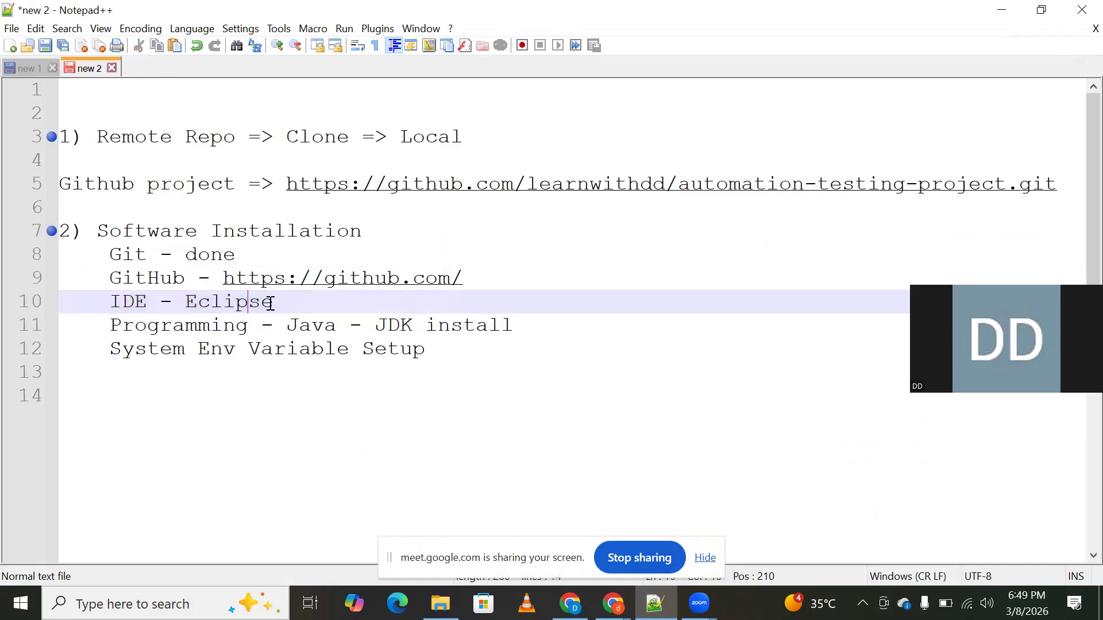
double_click(262, 303)
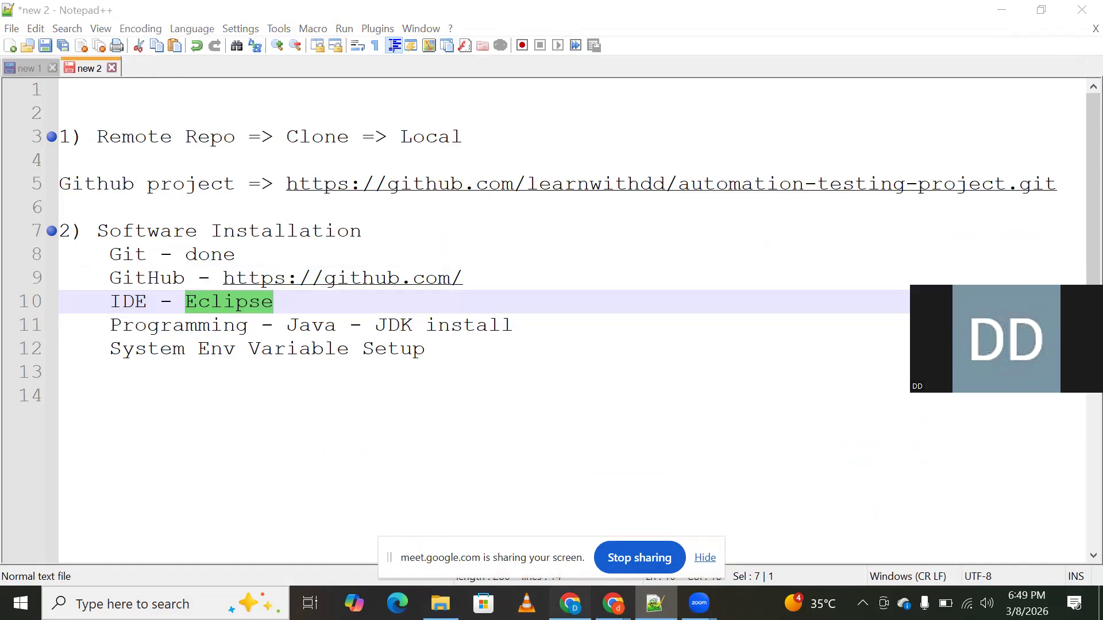
Switch to Chrome and run a Google search for "google" in the Git install page's tab
click(571, 604)
click(340, 21)
click(290, 54)
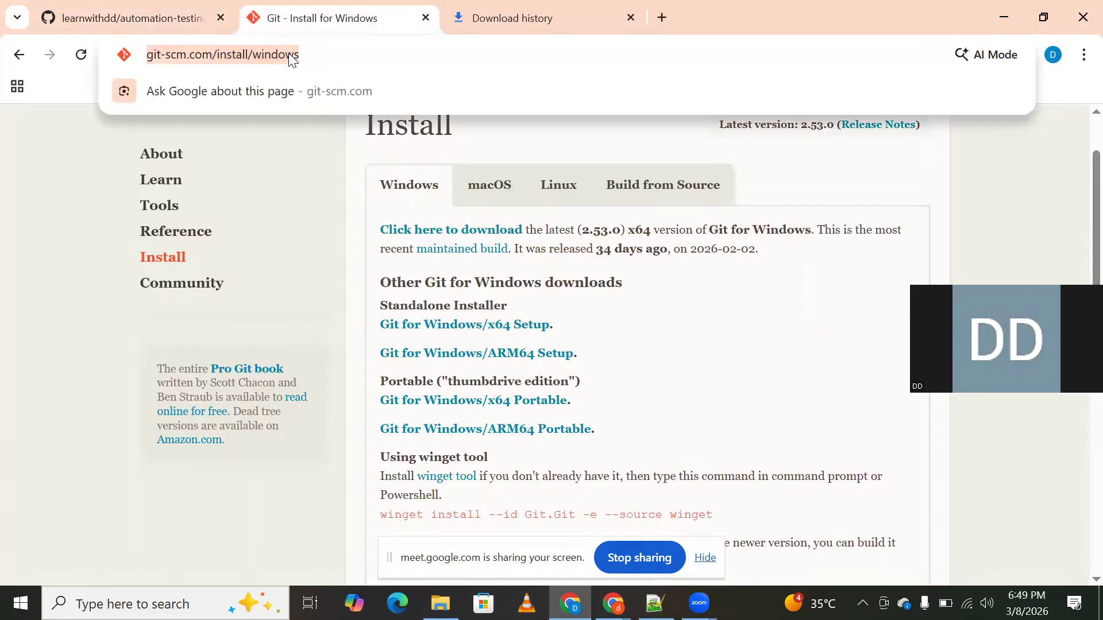
text(google)
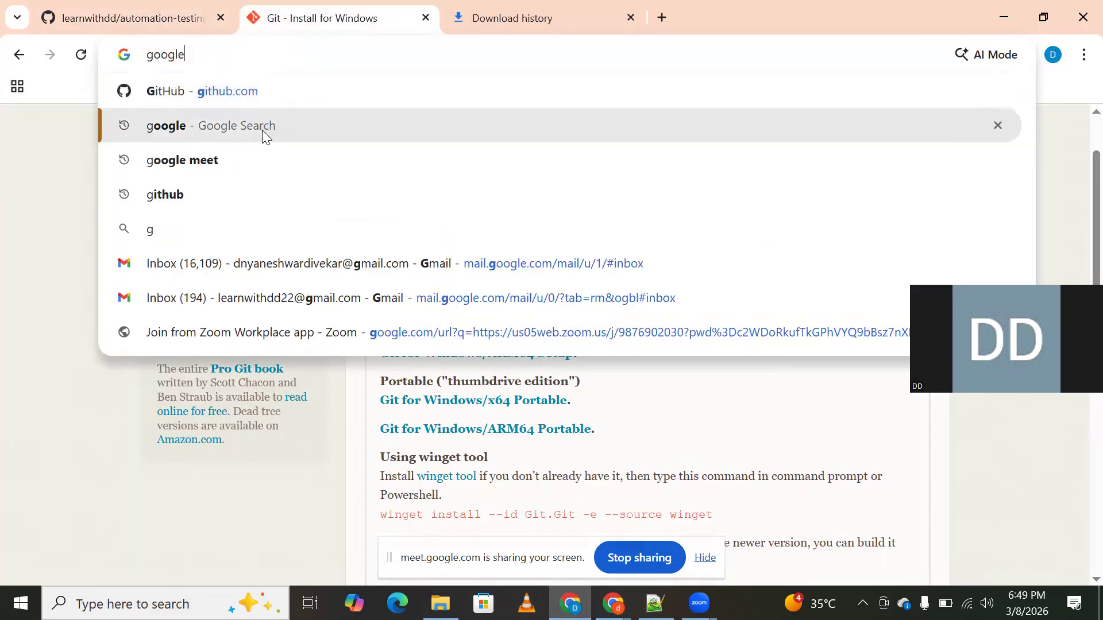
click(261, 130)
Search Google for "eclipse download" and open the Eclipse Foundation's downloads page from the results
click(344, 161)
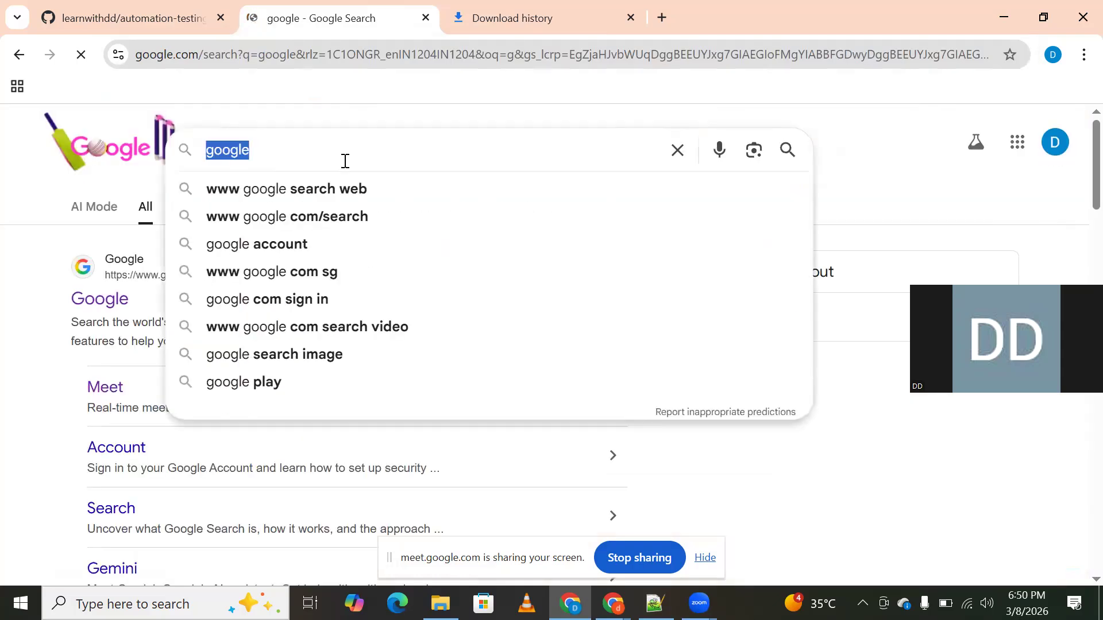
text(Eclipse)
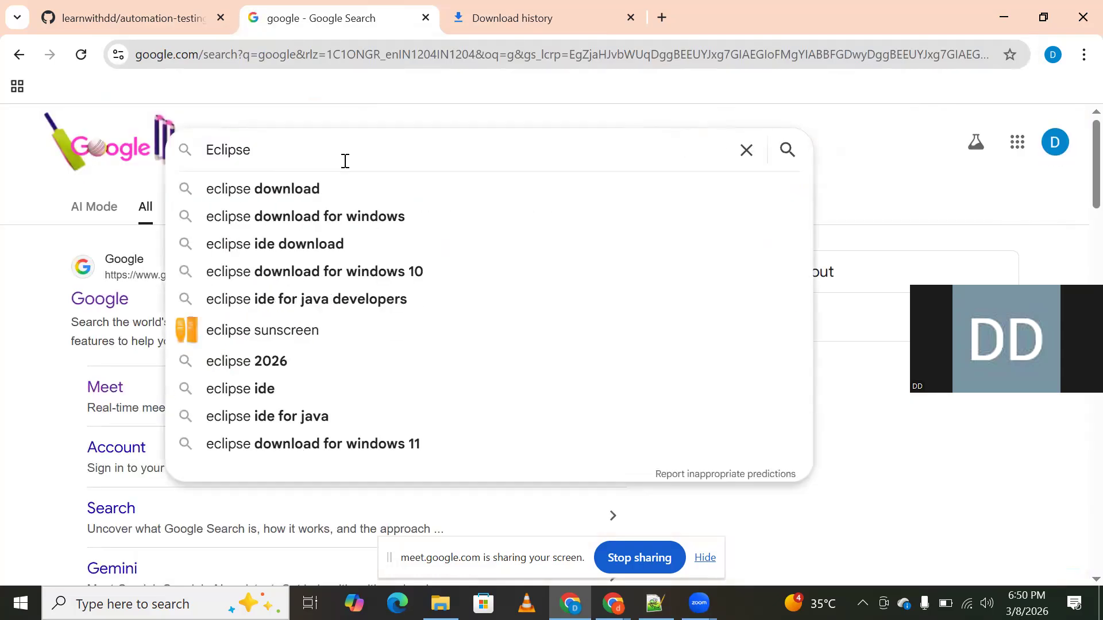
key(Down)
key(Return)
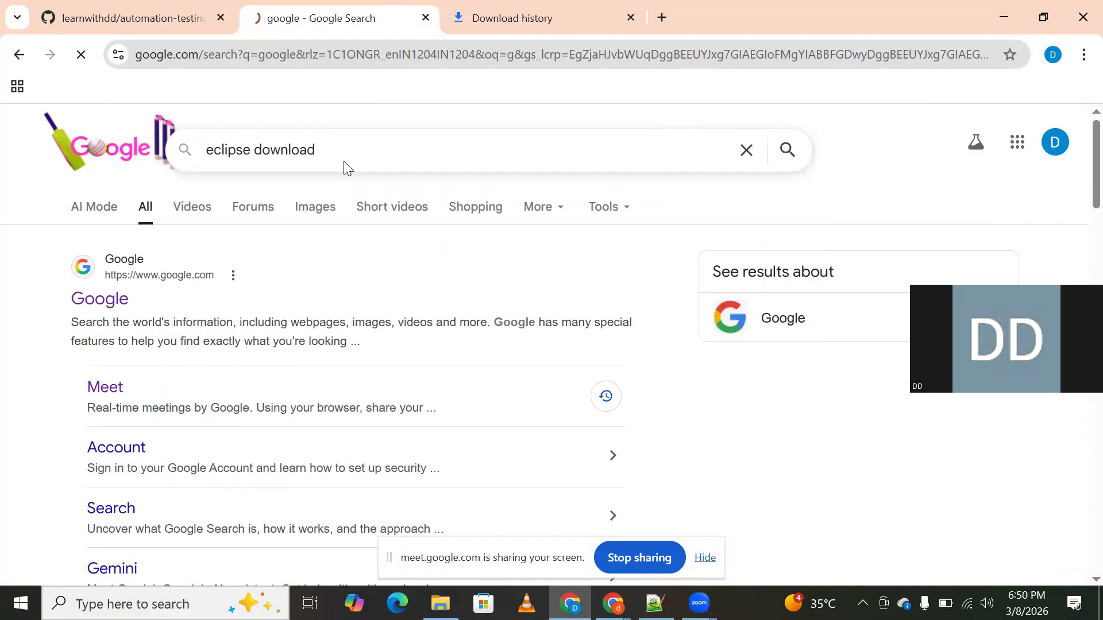
click(288, 302)
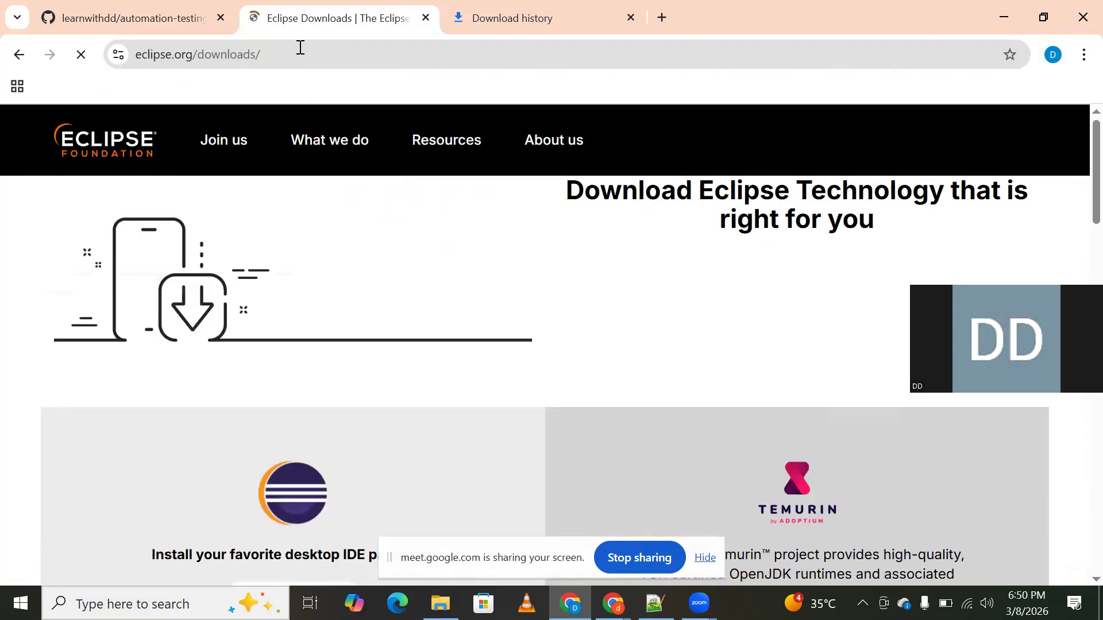
click(304, 47)
key(ctrl+c)
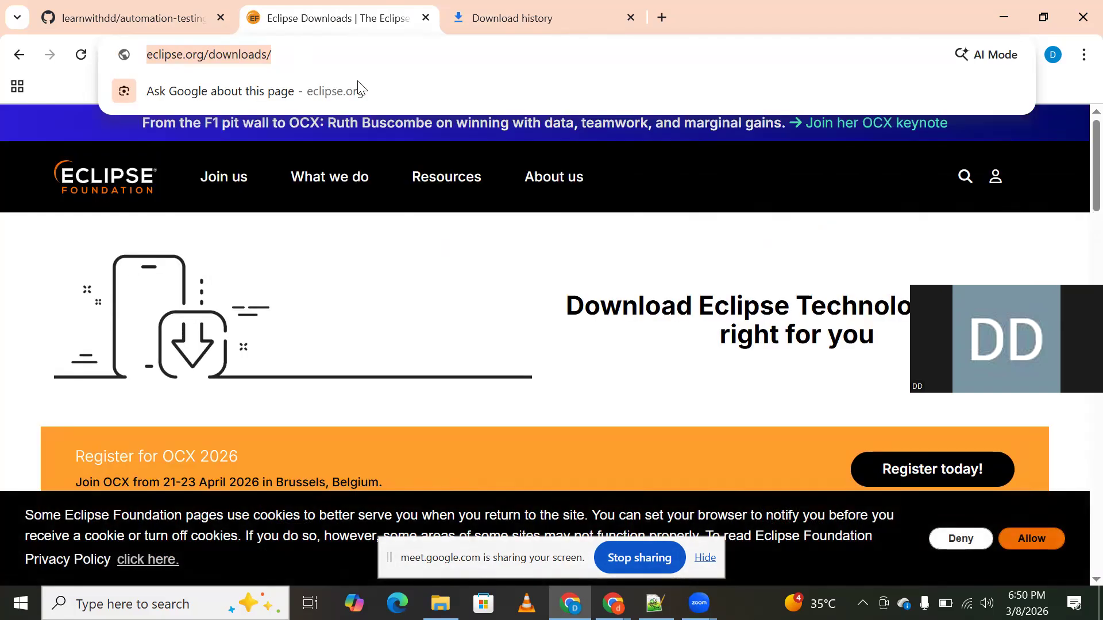
click(654, 603)
click(325, 299)
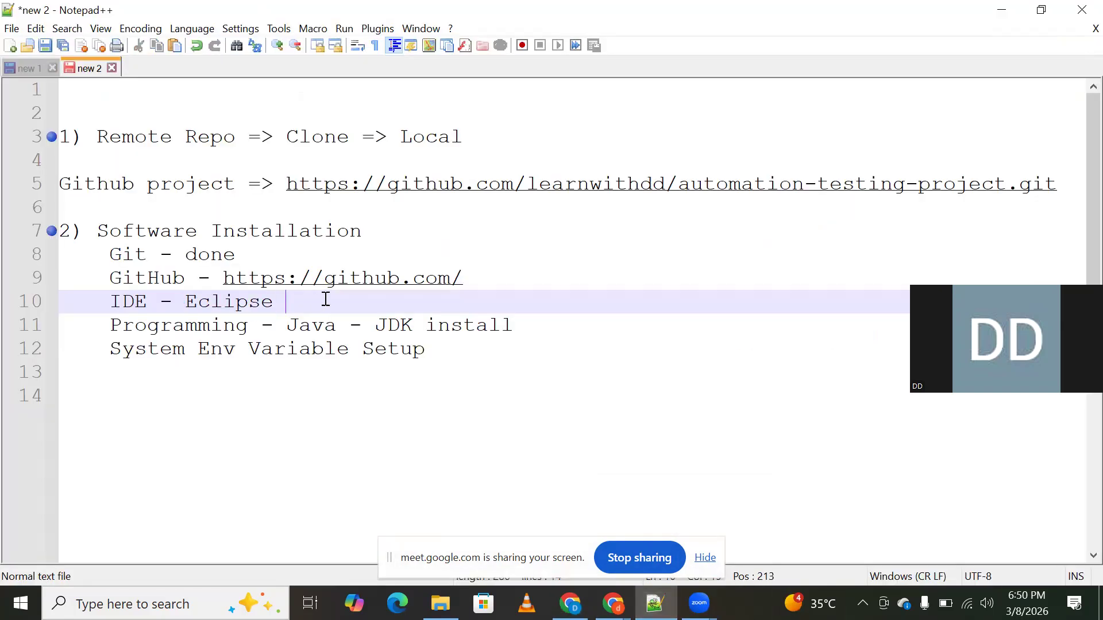
key(ctrl+v)
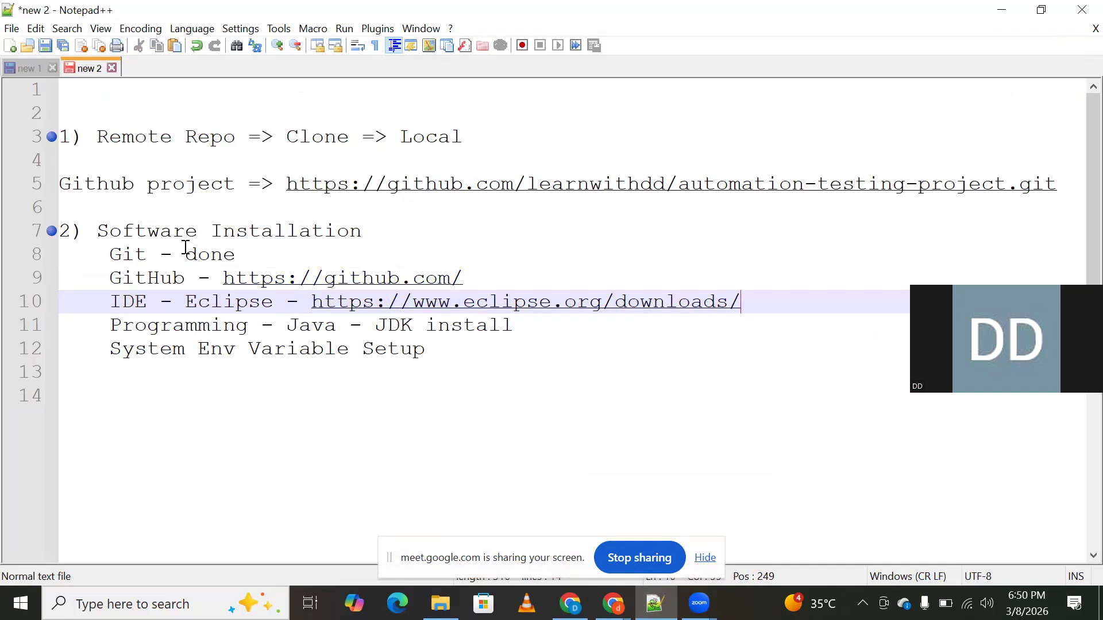
drag(185, 247, 271, 254)
key(BackSpace)
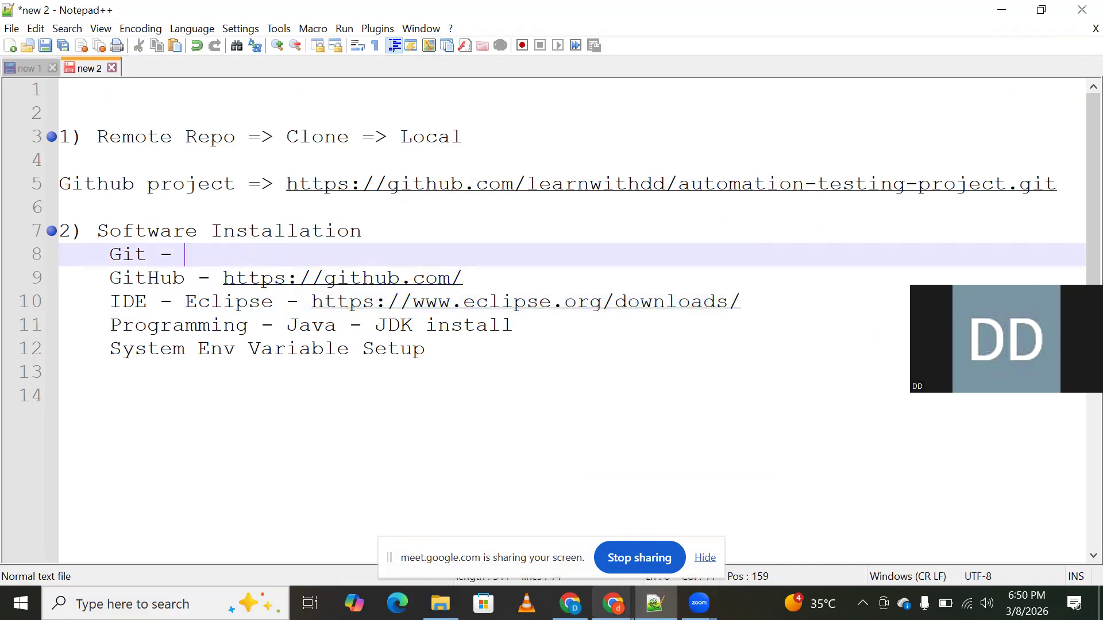
click(571, 603)
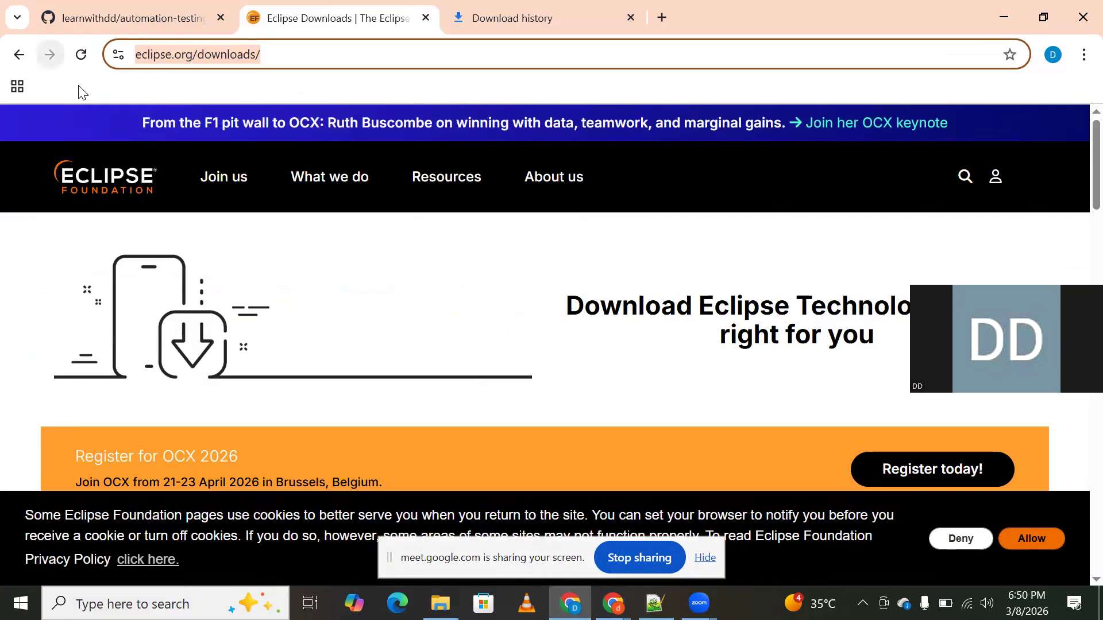
click(19, 54)
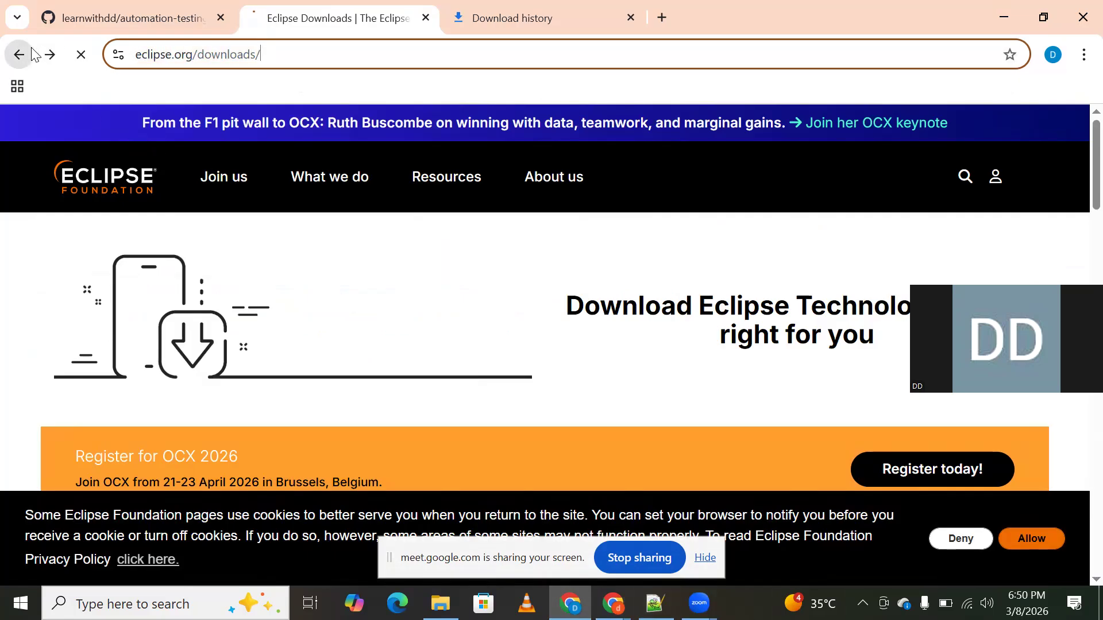
click(15, 52)
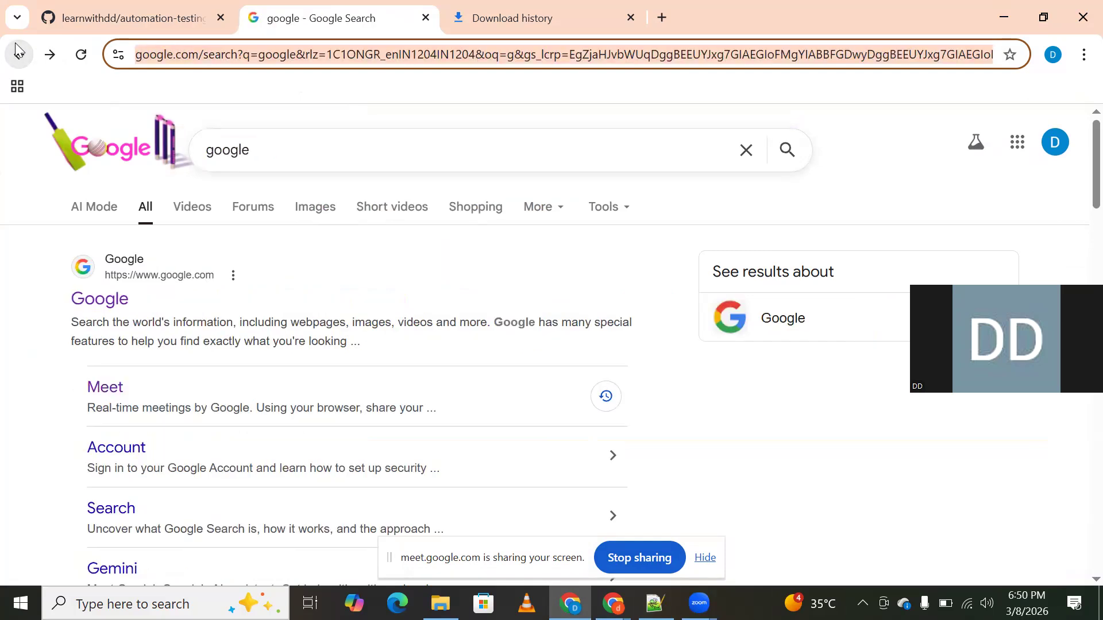
click(16, 46)
click(306, 54)
key(ctrl+c)
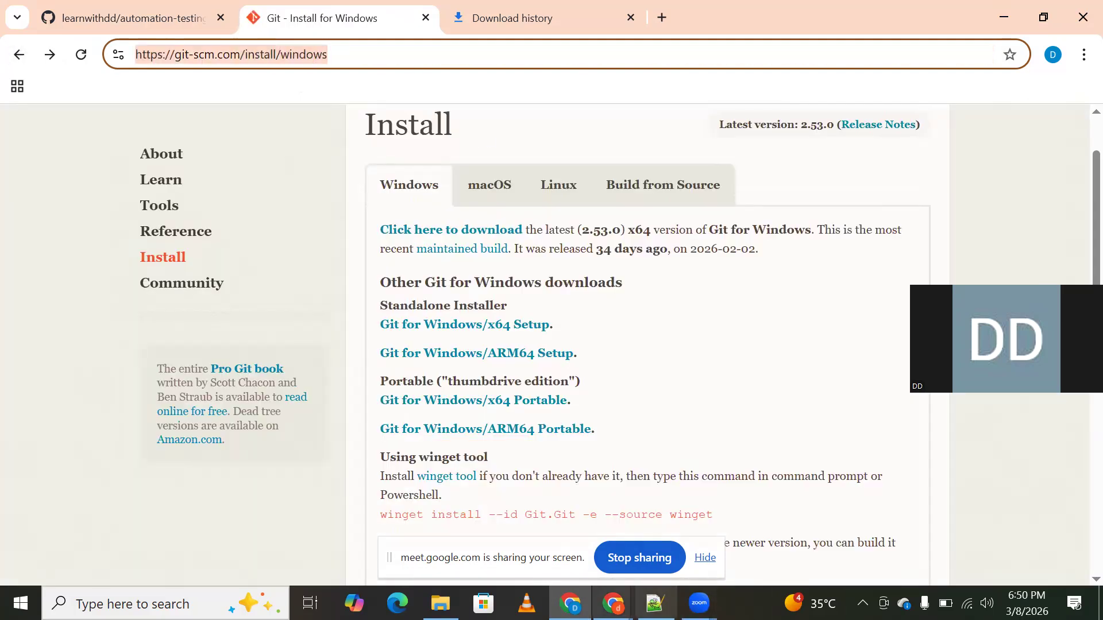
click(655, 603)
key(ctrl+v)
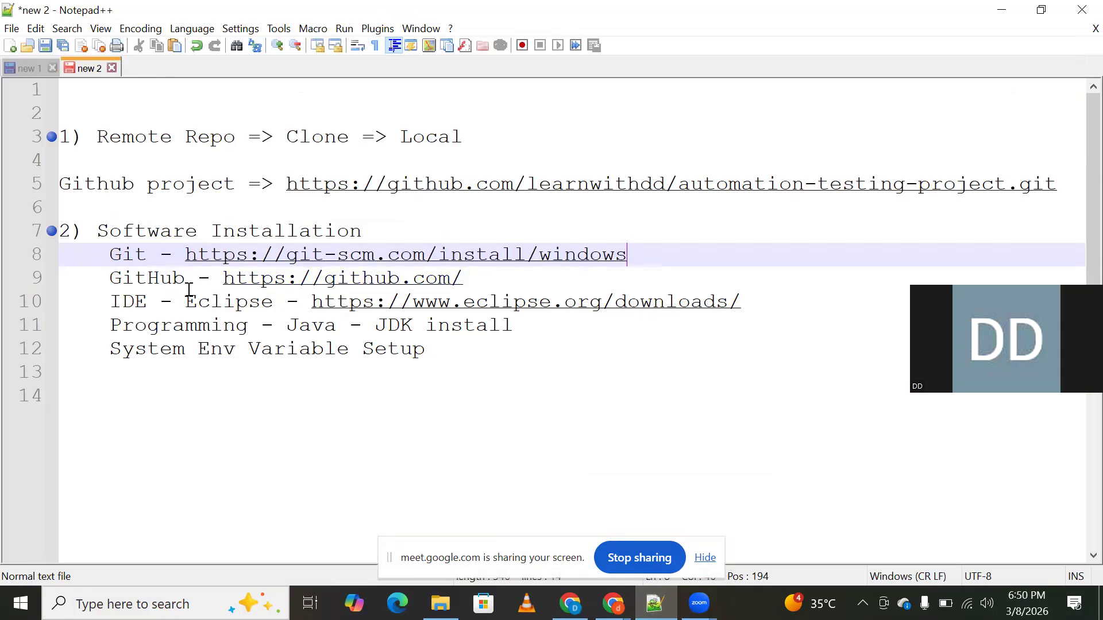
Switch to the Google Meet window, admit everyone waiting to join, and minimize the meeting window
click(505, 519)
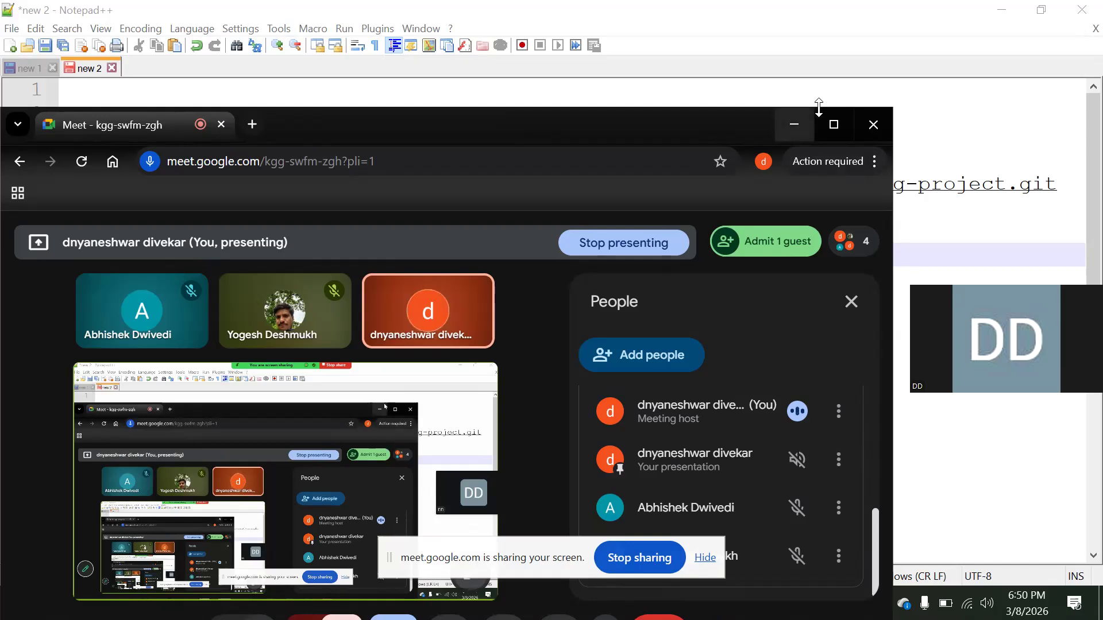
click(842, 121)
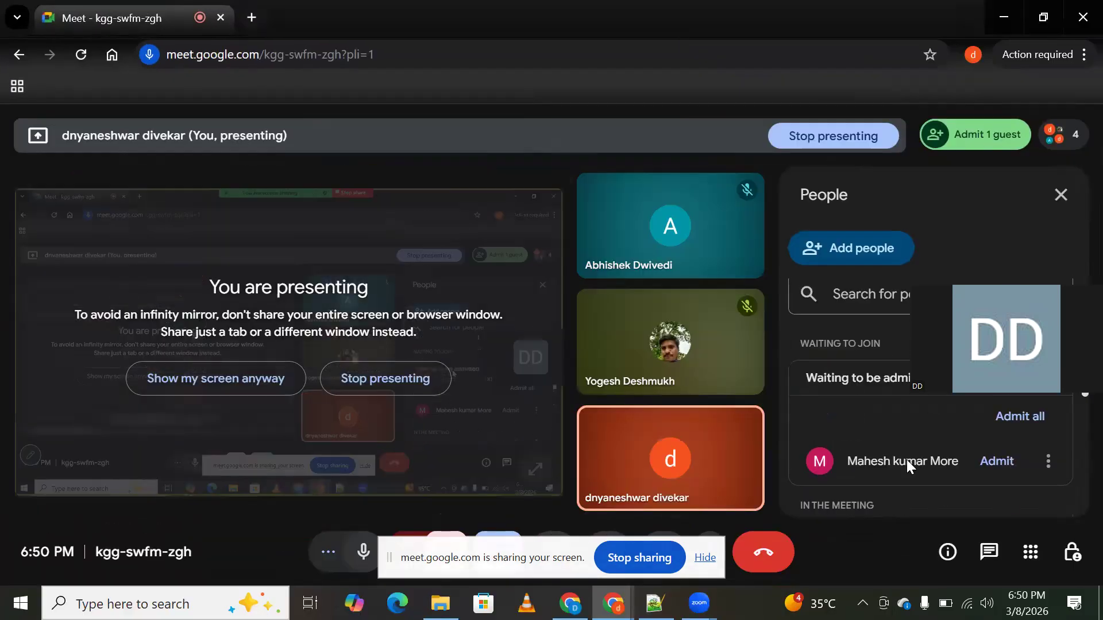
click(1018, 417)
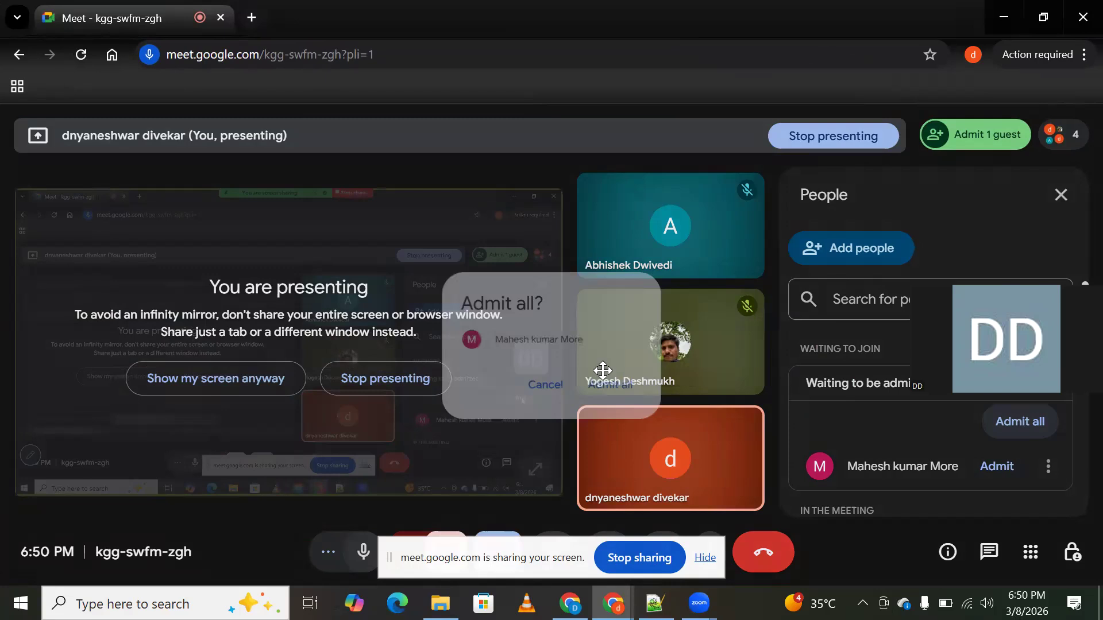
click(612, 386)
click(1004, 17)
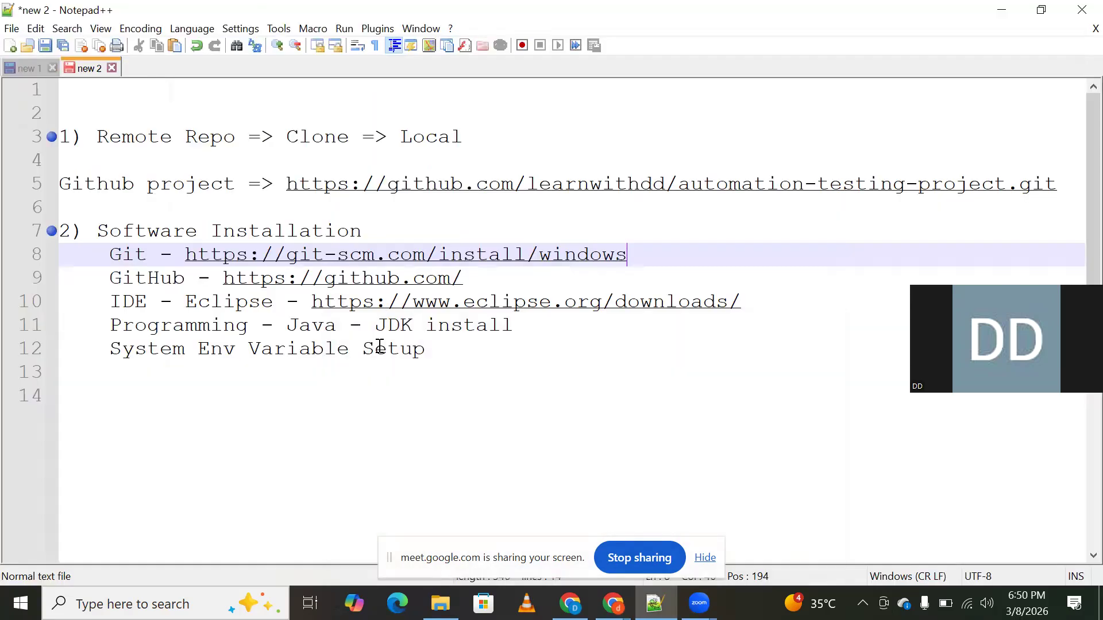
Review the Git, GitHub and "IDE - Eclipse" entries in the Software Installation list
double_click(118, 254)
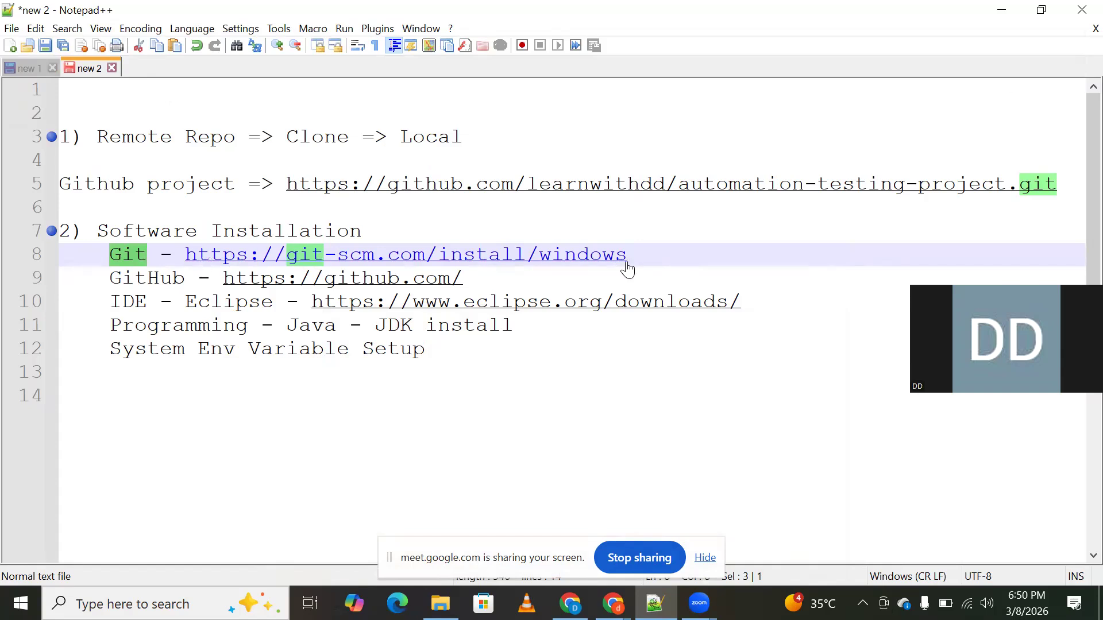
click(95, 287)
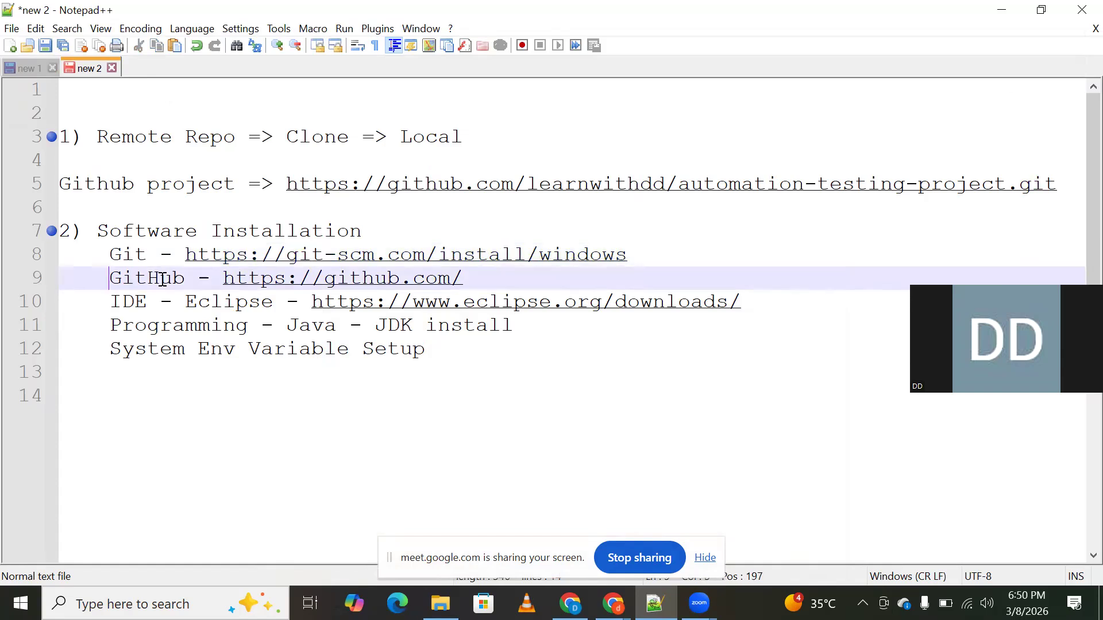
double_click(162, 280)
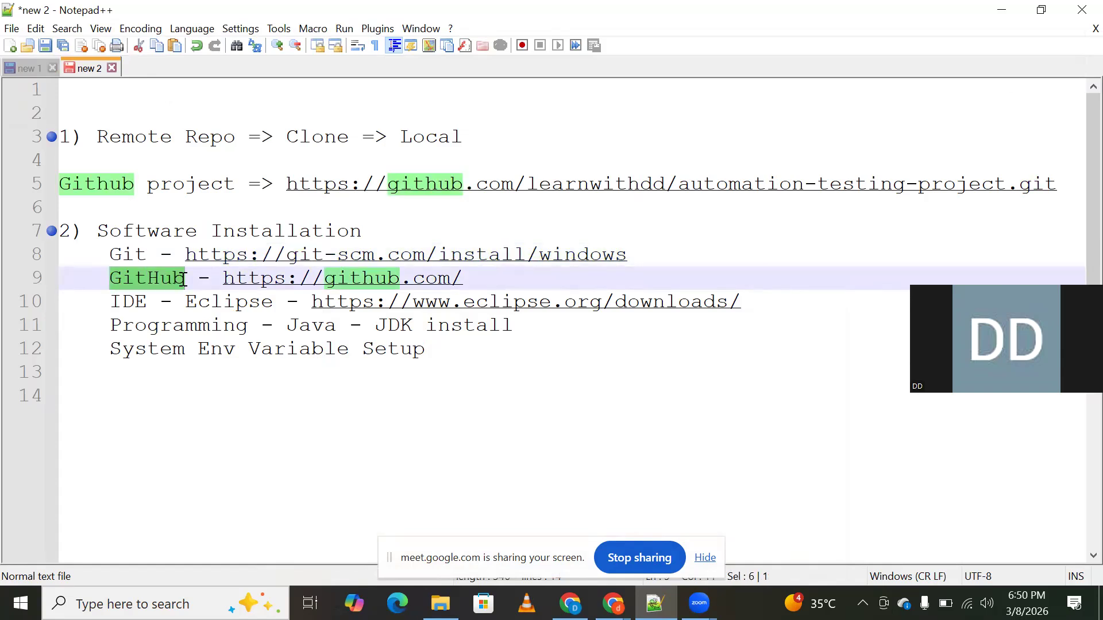
click(105, 299)
double_click(205, 302)
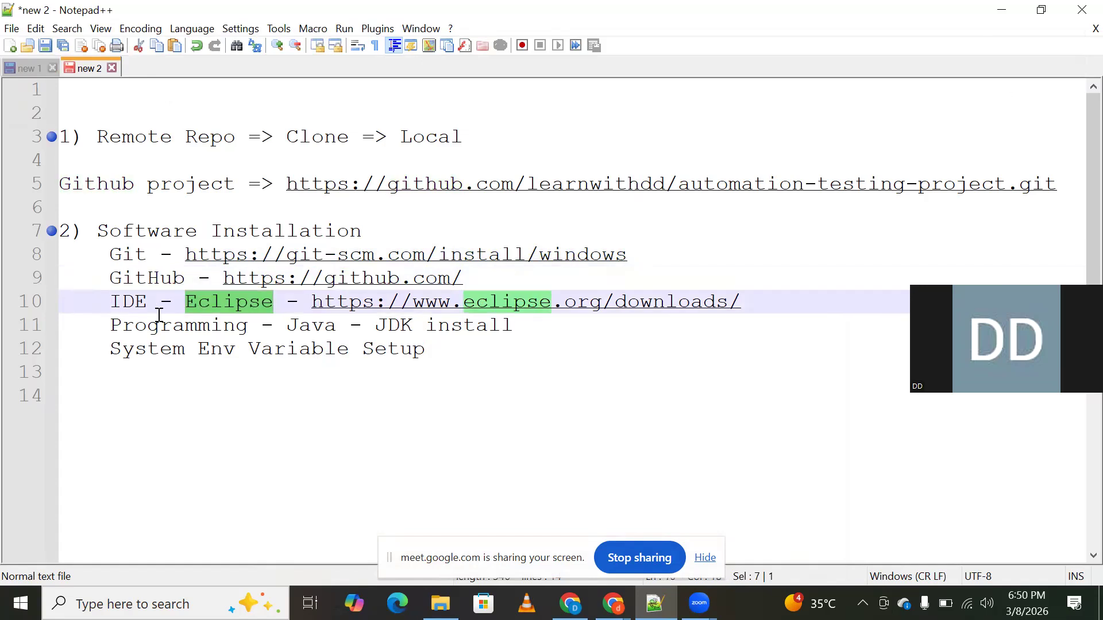
drag(746, 301, 310, 292)
key(ctrl+c)
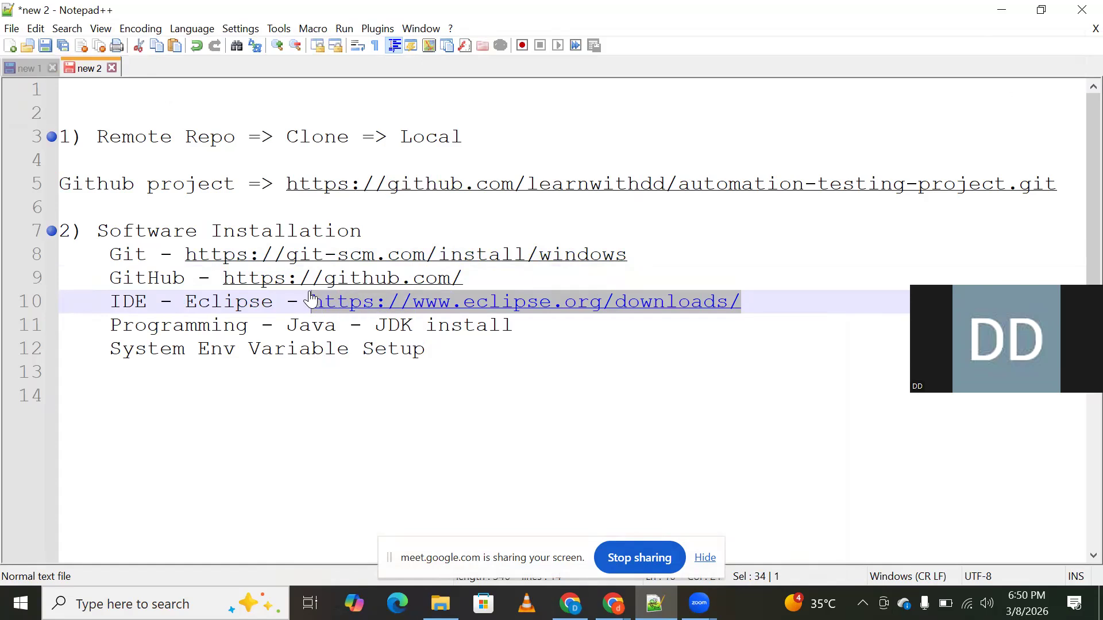
click(570, 603)
double_click(346, 55)
key(ctrl+a)
key(ctrl+v)
key(Return)
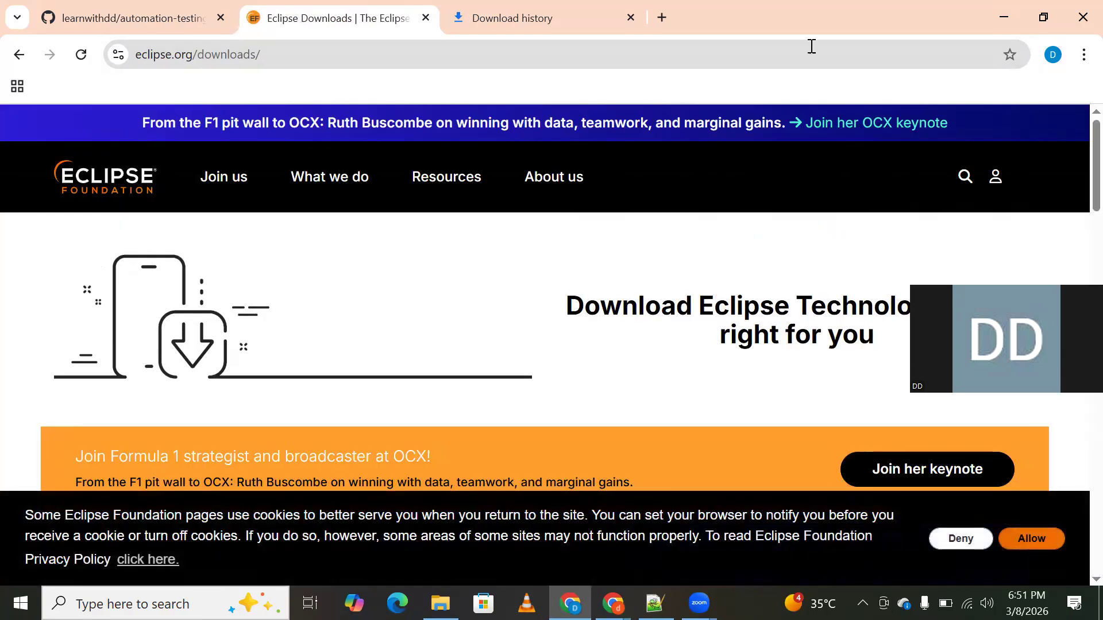
Deny the Eclipse site's cookies and dismiss the "Join us at OCX 2026 in Brussels" pop-up
click(960, 538)
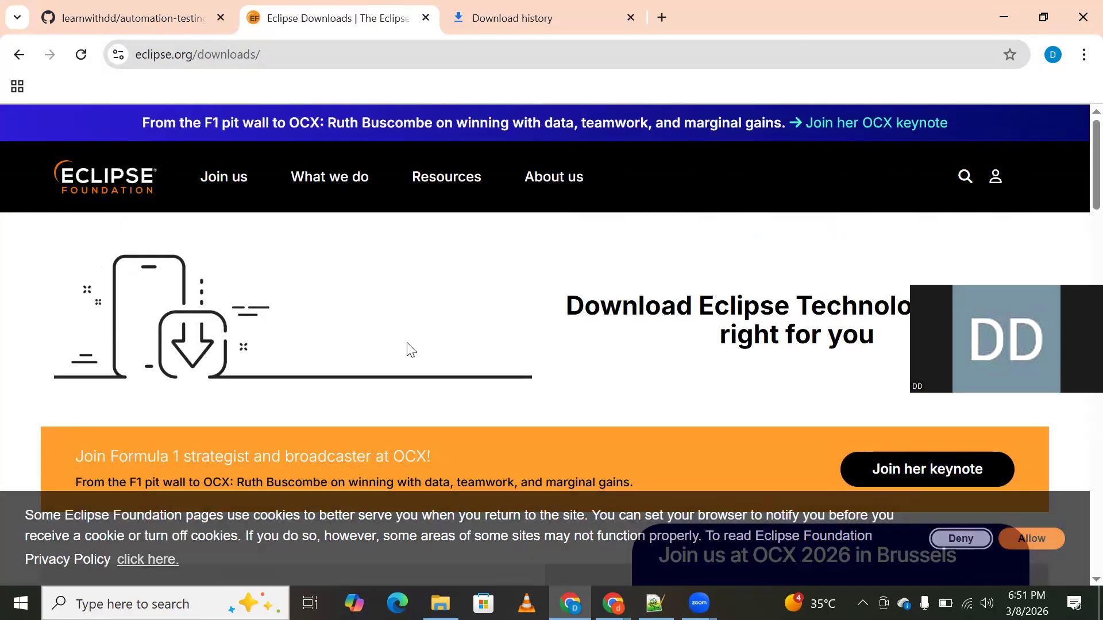
scroll(429, 296, down, 6)
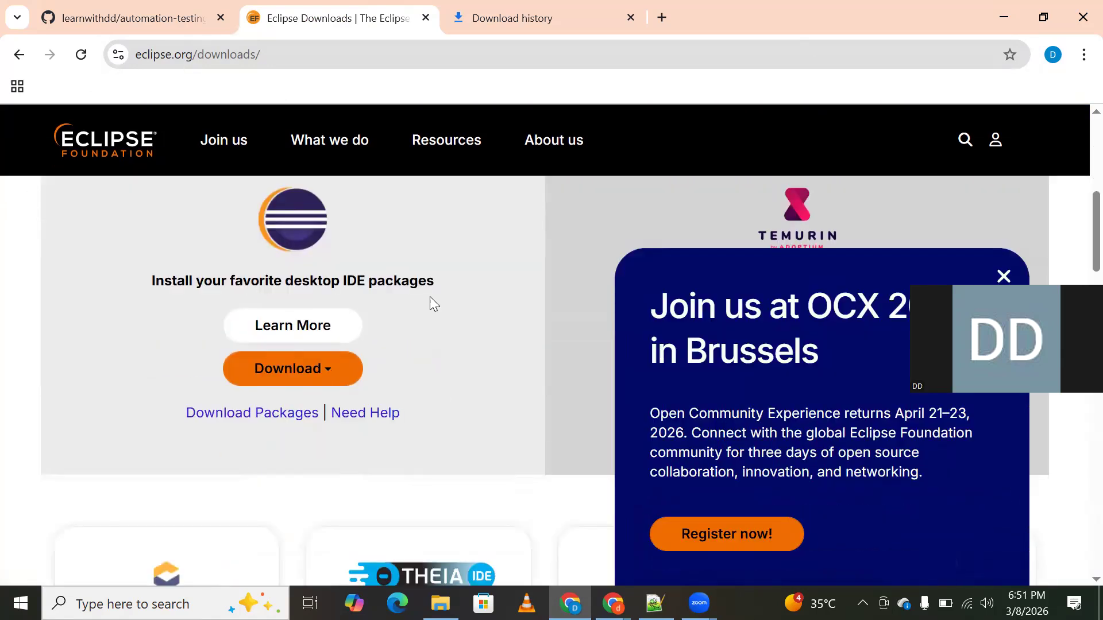
scroll(475, 372, down, 3)
scroll(475, 372, down, 2)
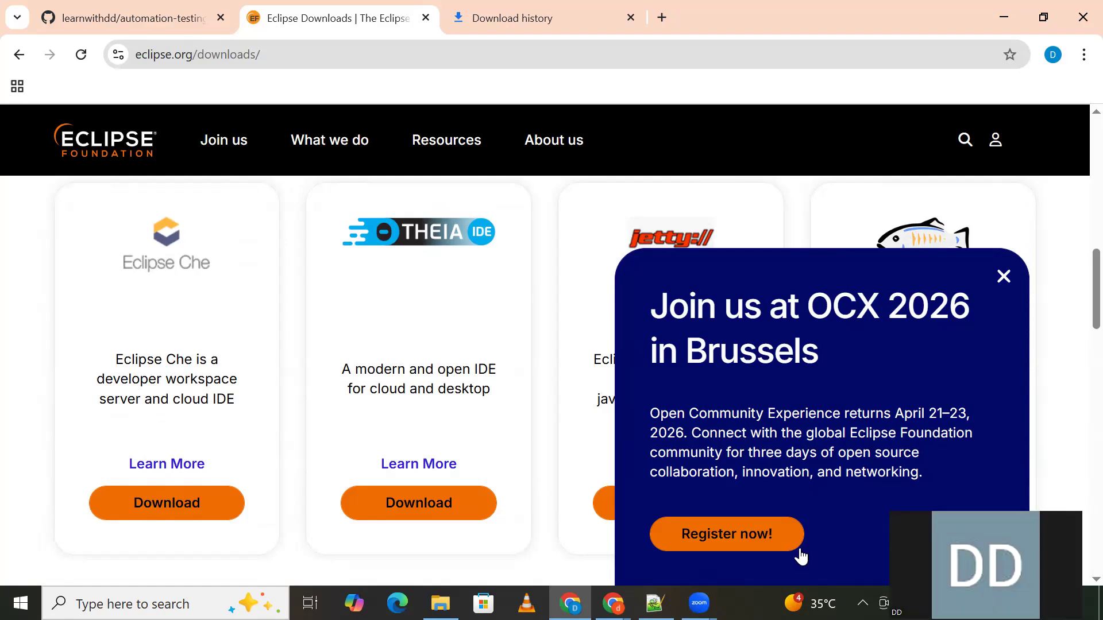
click(1003, 276)
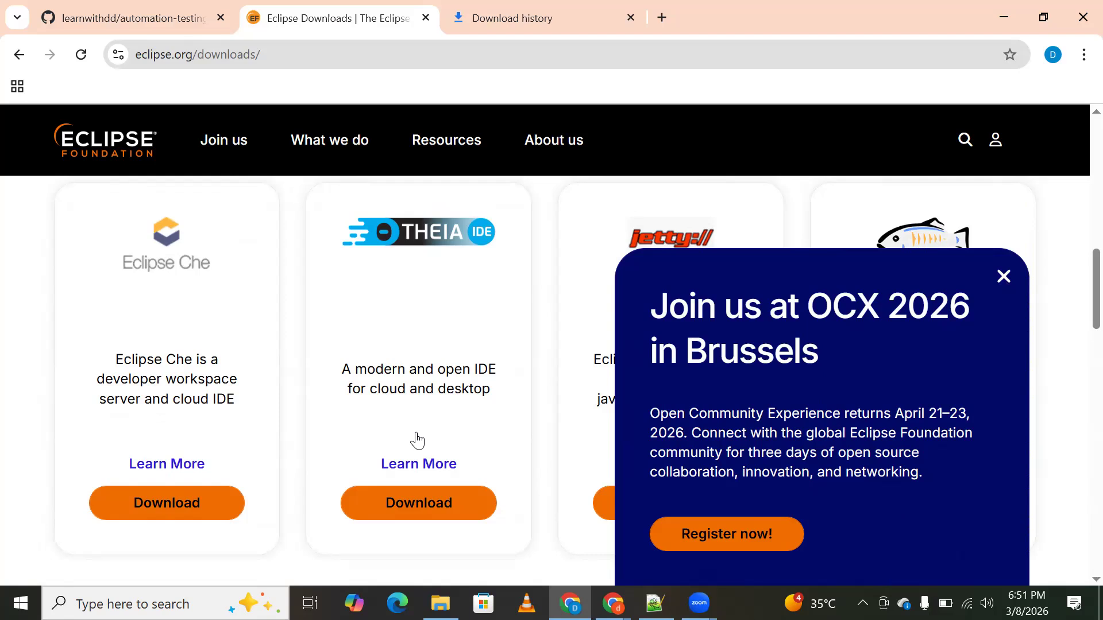
Choose the x86_64 download under the desktop IDE packages and start downloading eclipse-inst-jre-win64.exe from the offered mirror
scroll(310, 329, up, 8)
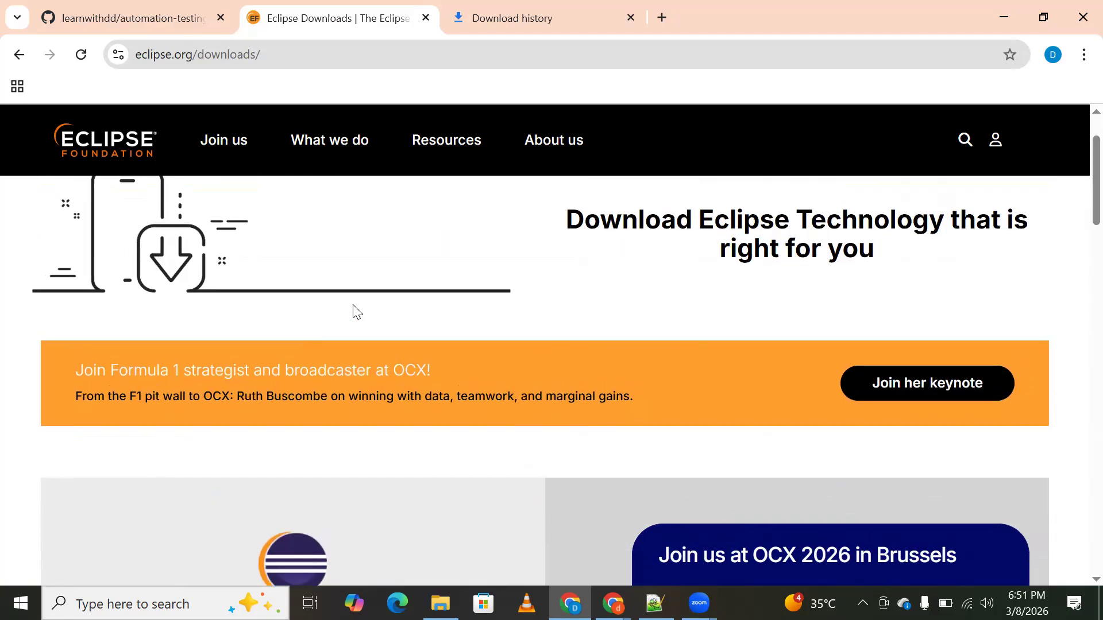
scroll(325, 299, down, 3)
scroll(315, 298, up, 1)
scroll(313, 345, down, 3)
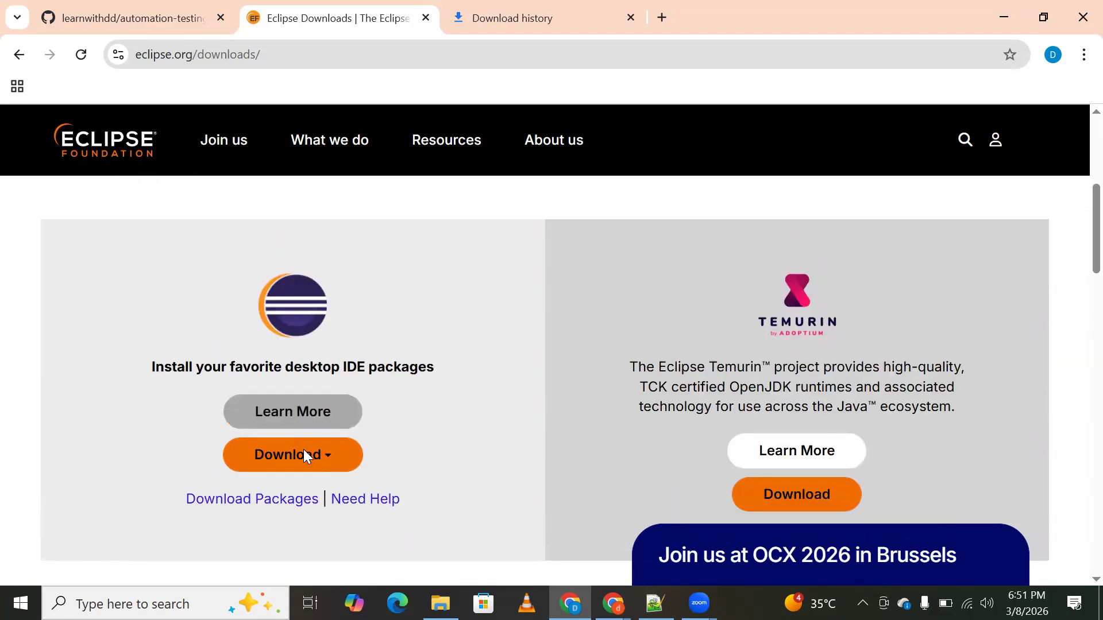
click(336, 457)
scroll(495, 451, down, 1)
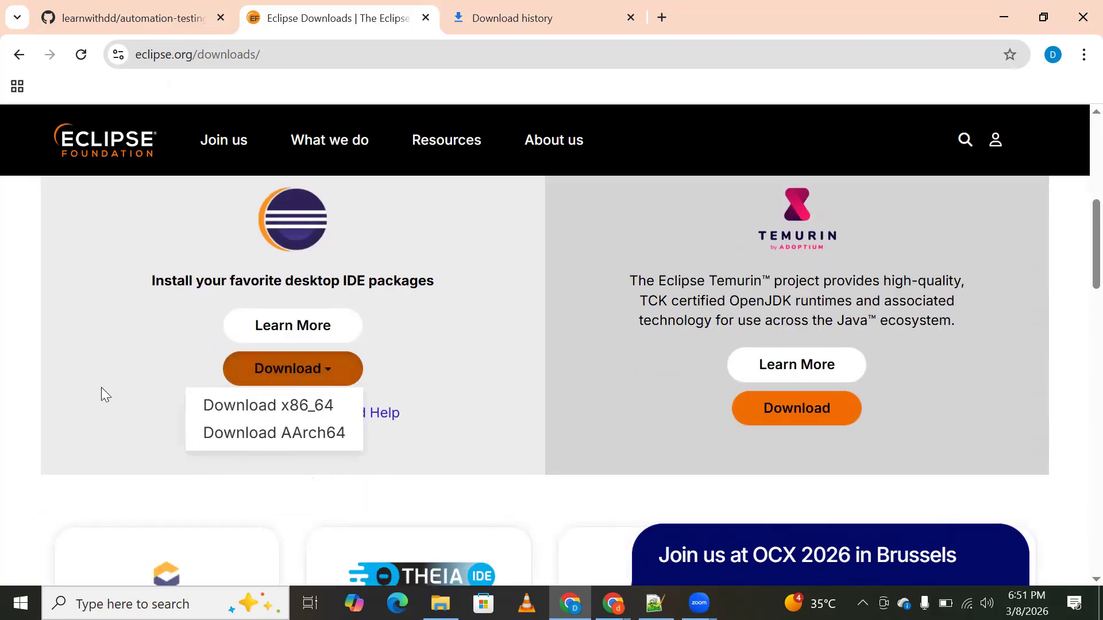
click(101, 388)
click(278, 379)
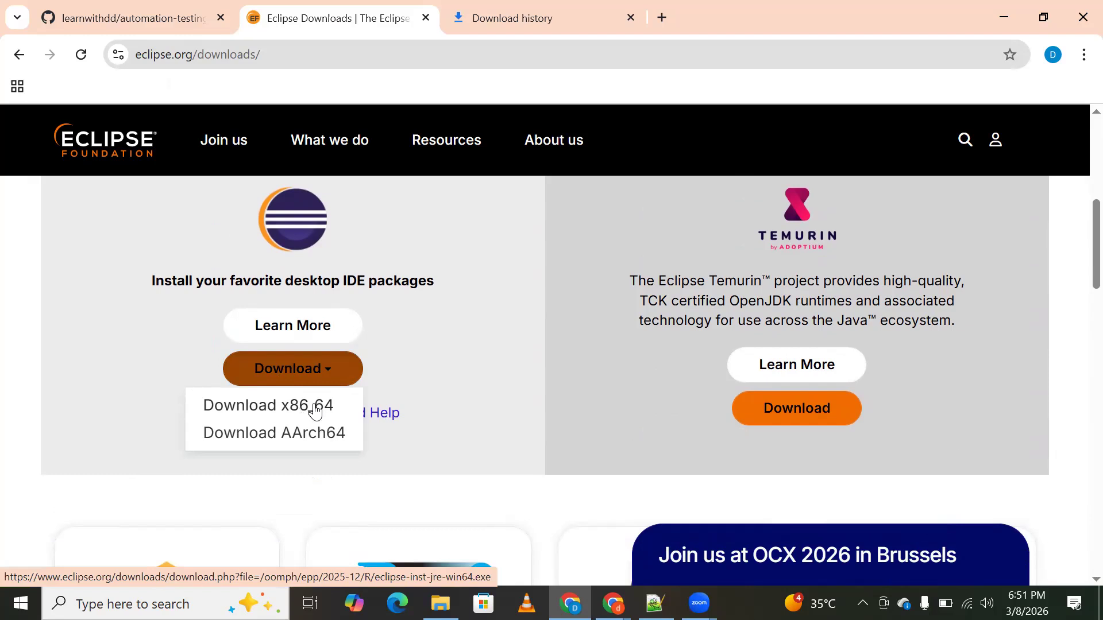
click(274, 407)
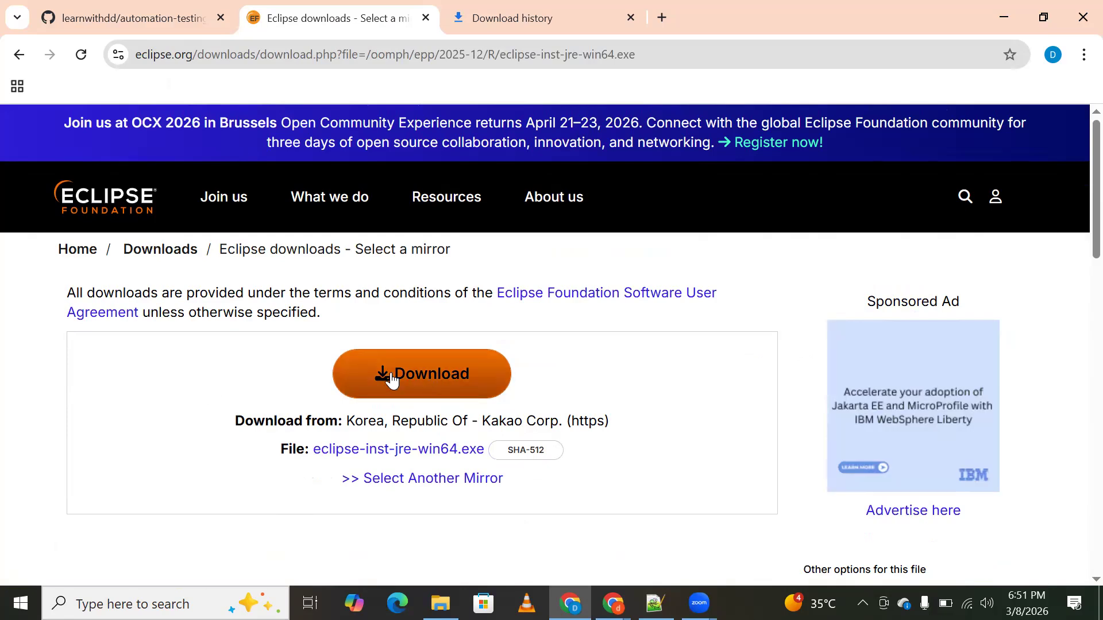
click(425, 380)
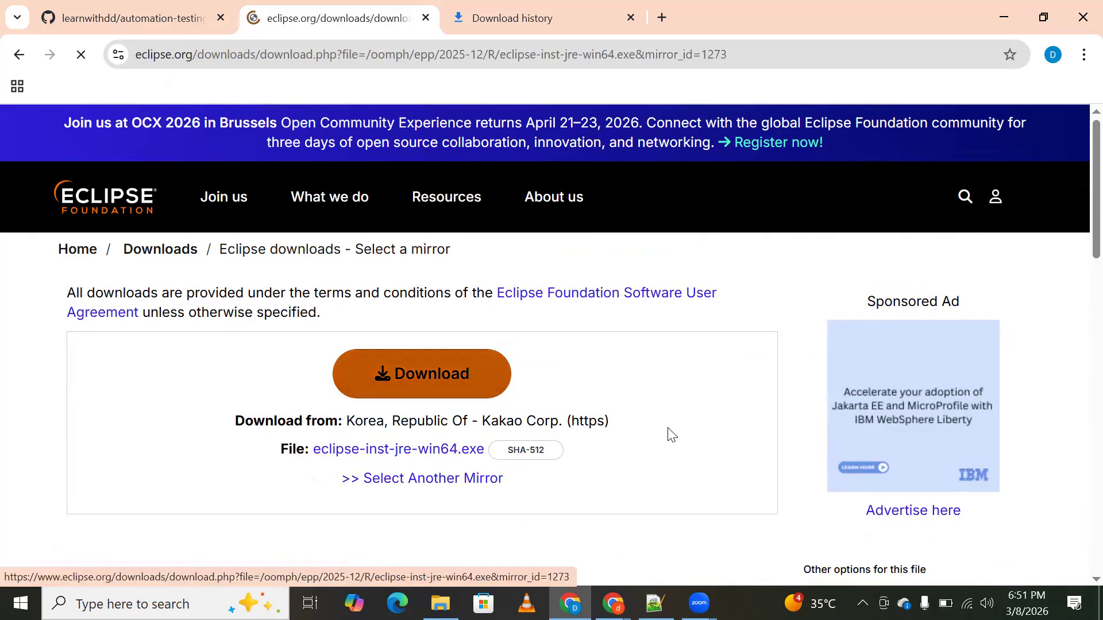
Check the eclipse-inst-jre-win64.exe download in Chrome, then open and refresh the Downloads folder in File Explorer
scroll(668, 427, down, 2)
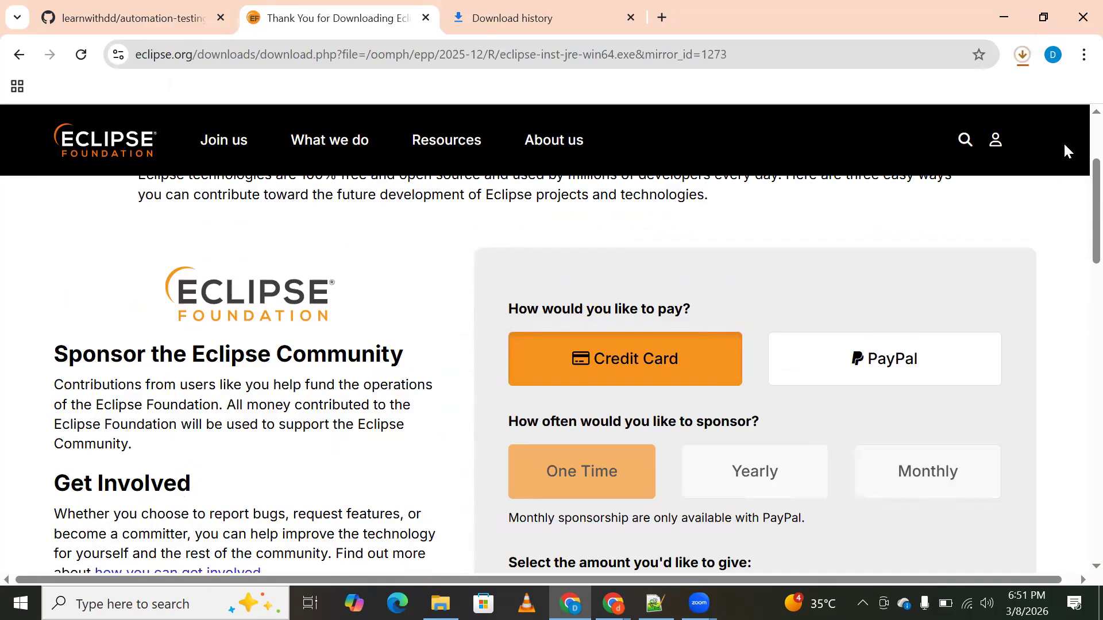
click(1022, 55)
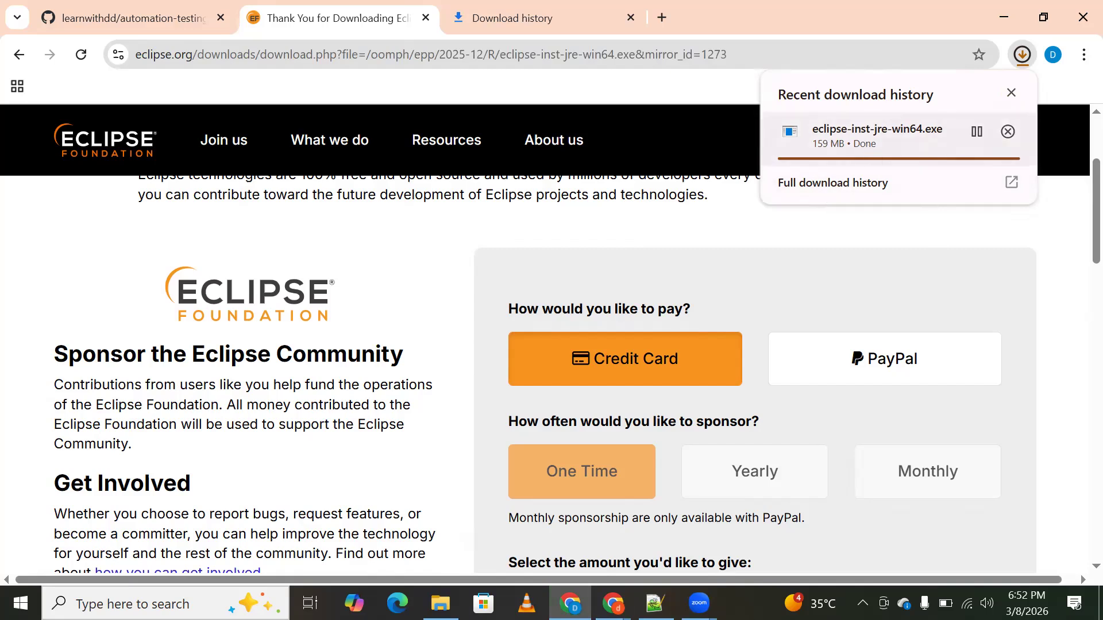
click(440, 603)
right_click(367, 302)
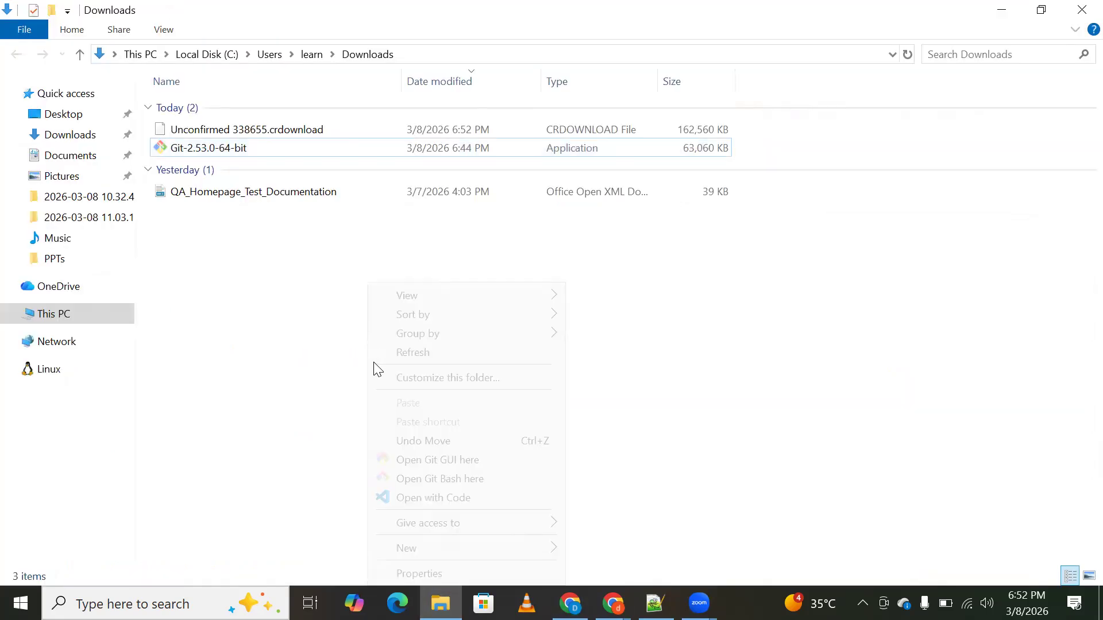
click(453, 357)
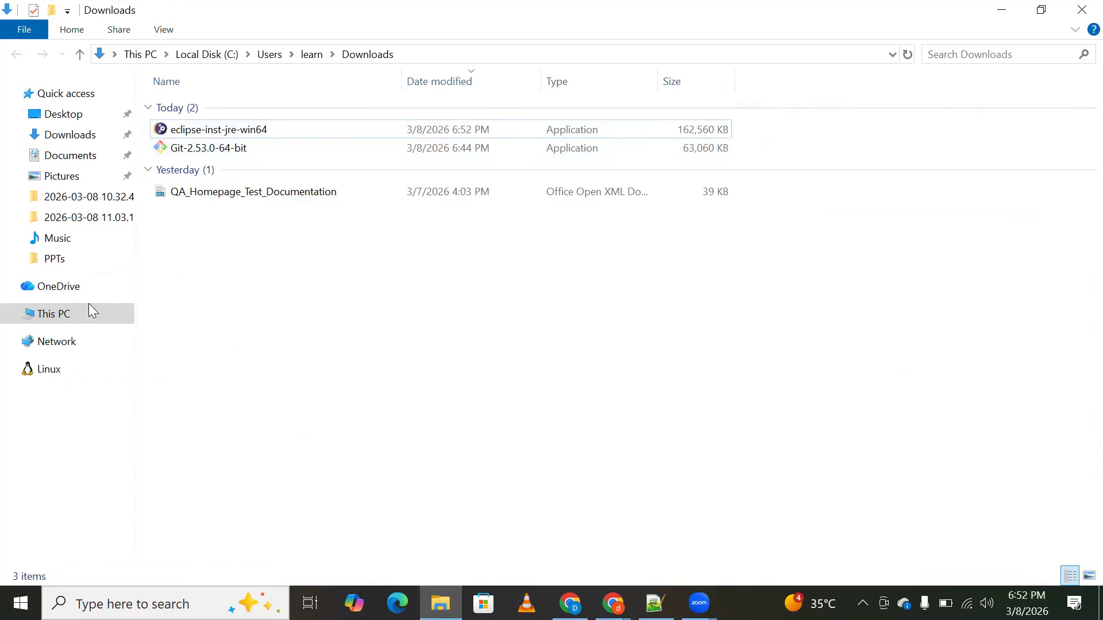
click(70, 135)
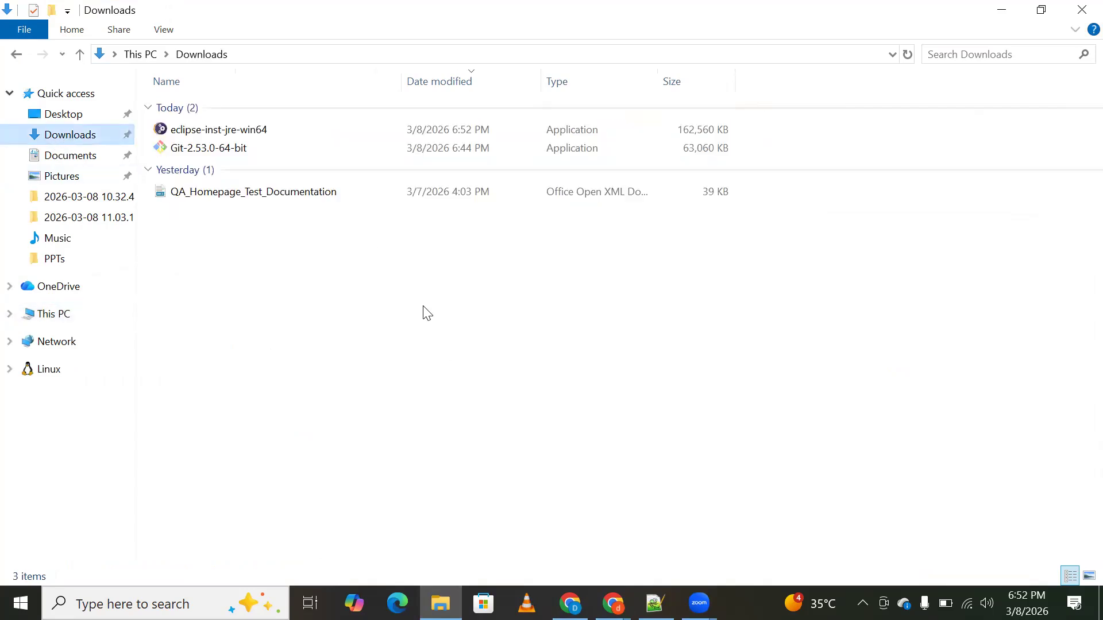
Launch the eclipse-inst-jre-win64 installer from the Downloads folder
click(209, 136)
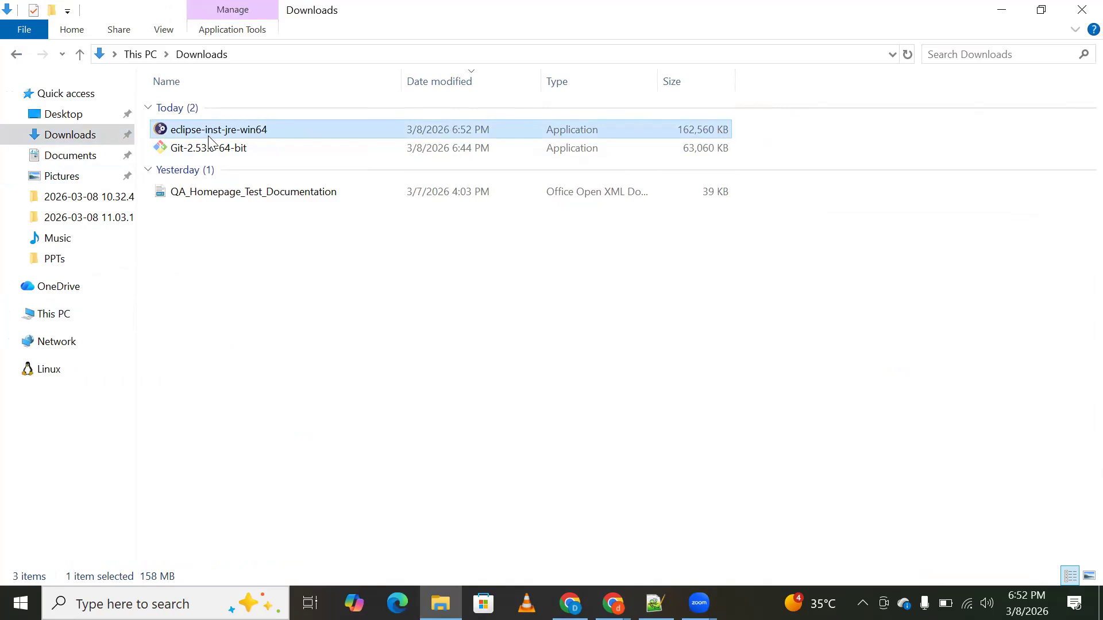
right_click(232, 128)
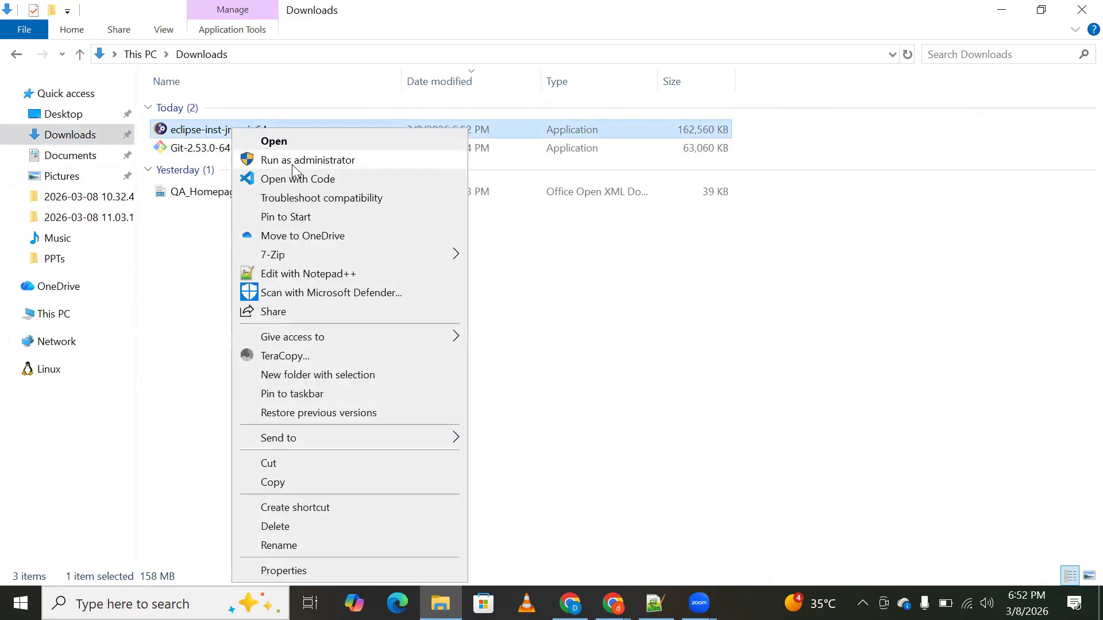
click(397, 181)
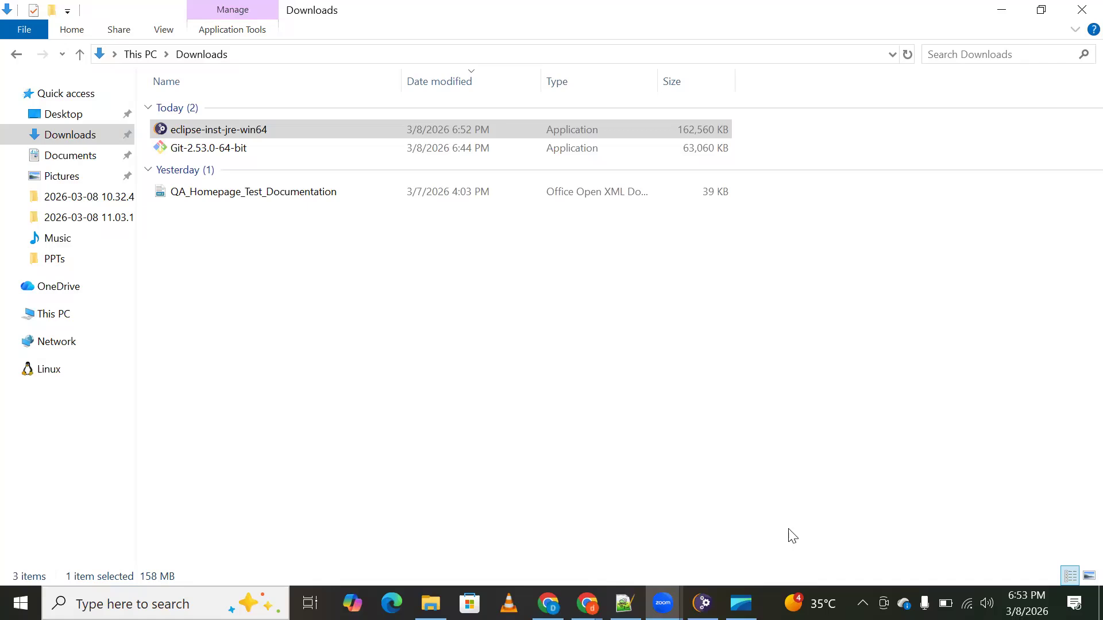
click(704, 262)
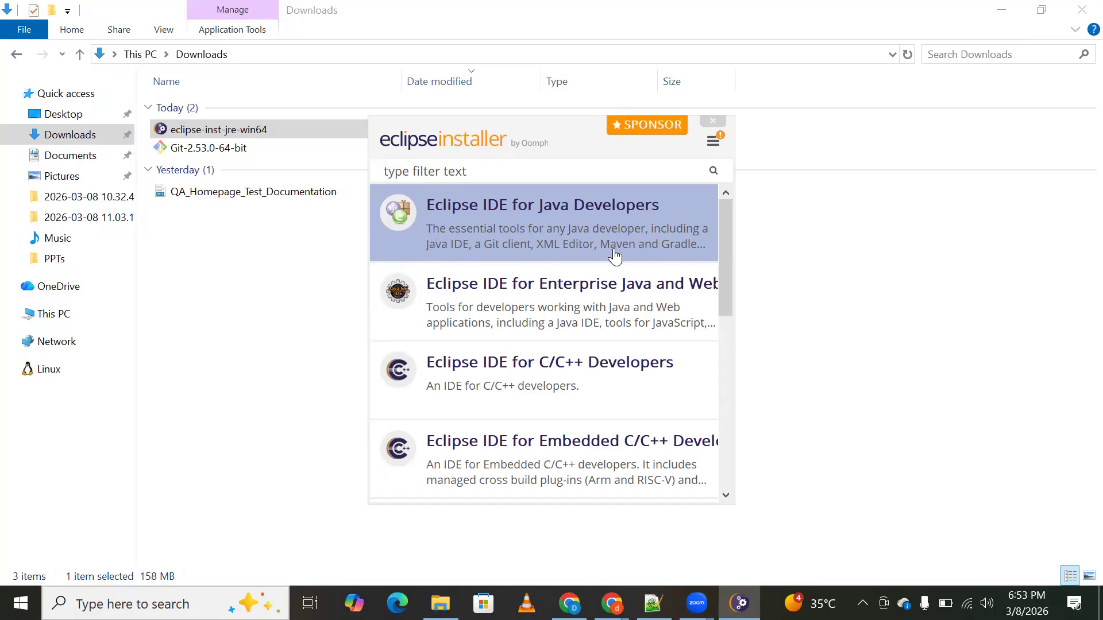
Install Eclipse IDE for Java Developers in the default java-2025-12 folder, with a start menu entry and desktop shortcut
click(581, 243)
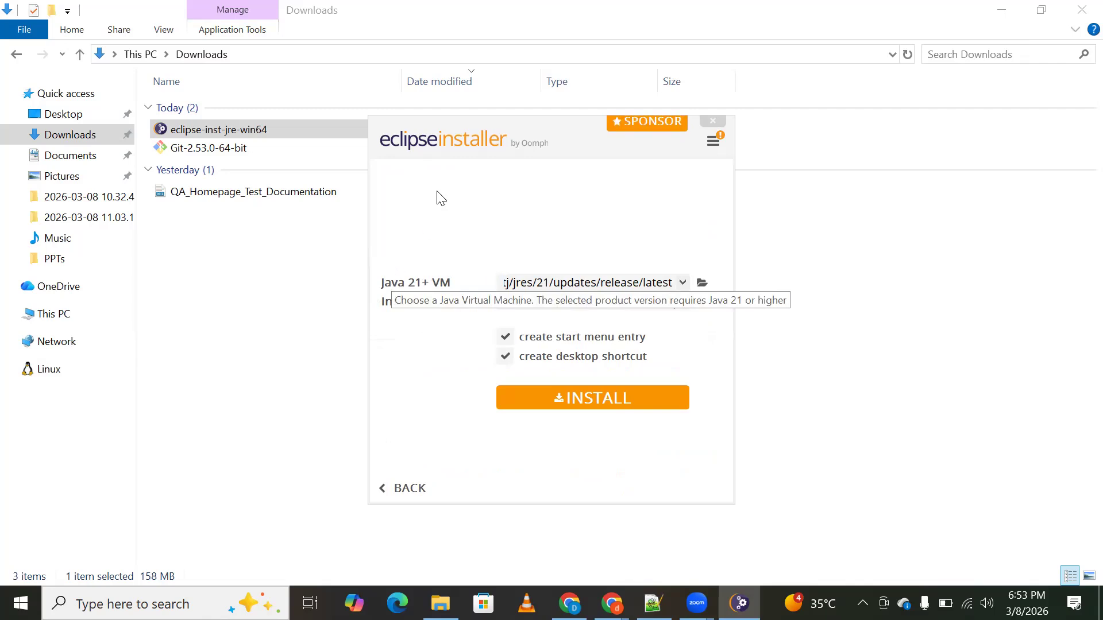
drag(472, 125, 388, 122)
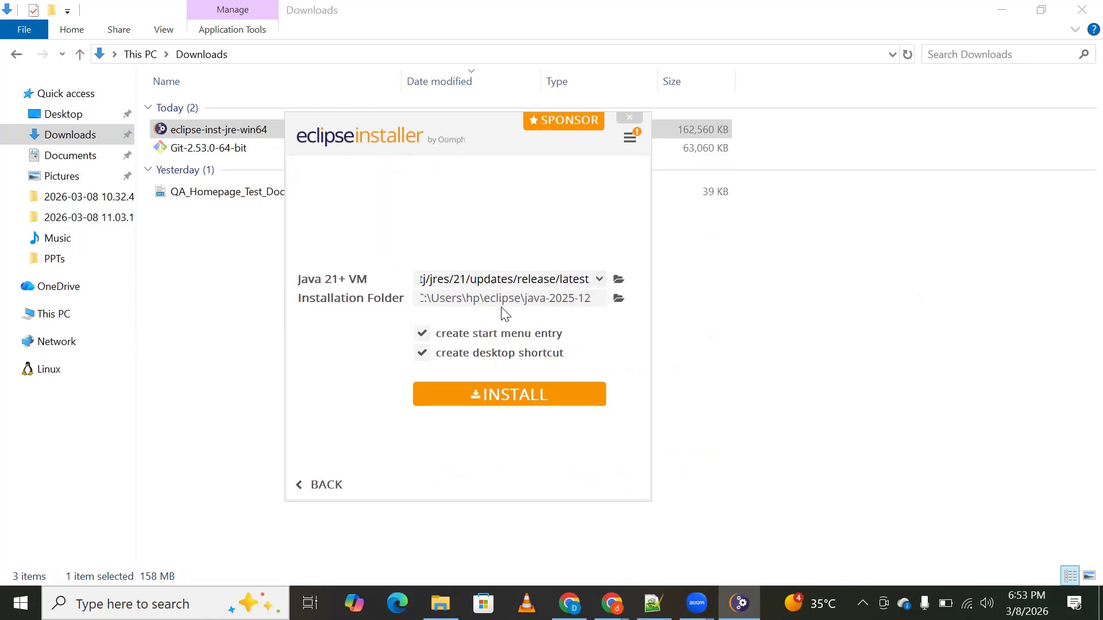
key(ctrl+a)
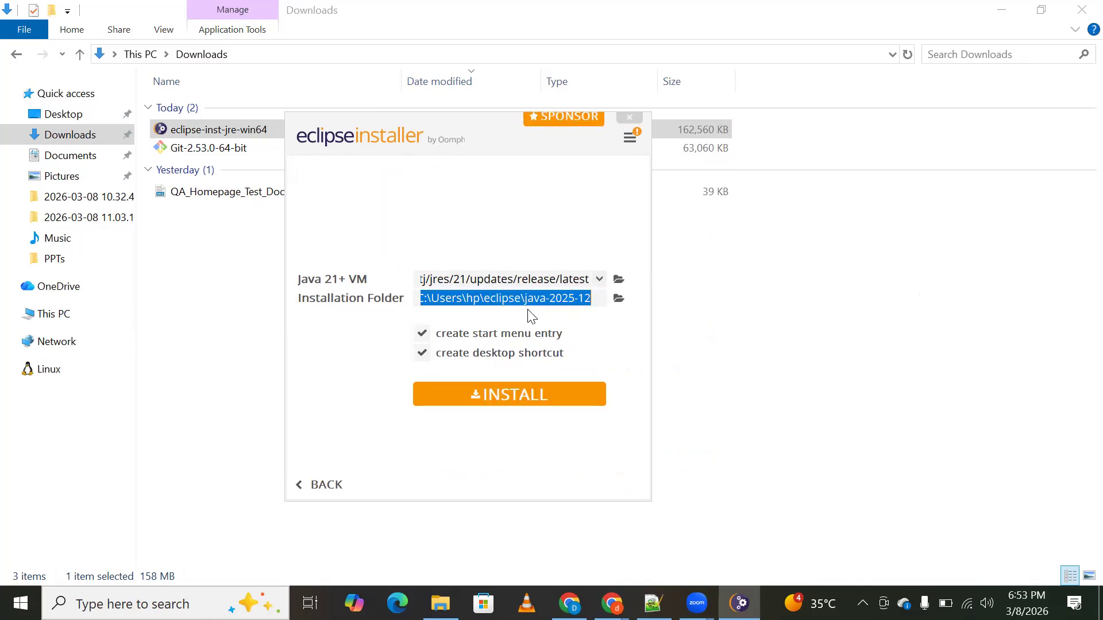
click(558, 394)
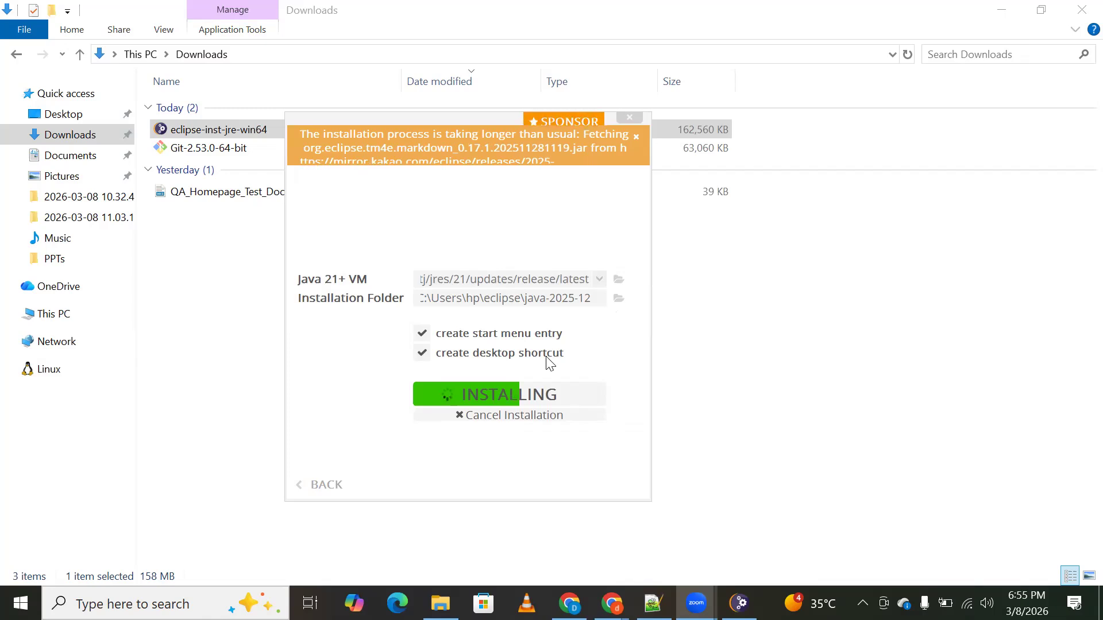
mouse_move(509, 397)
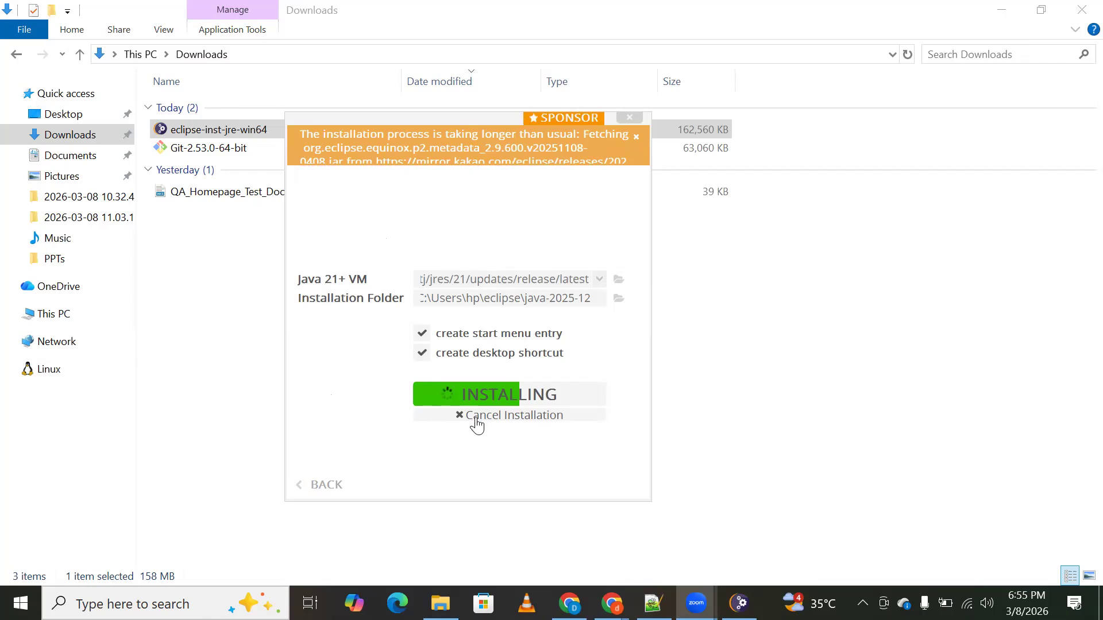
Switch to the Notepad++ notes, review the "Programming - Java" entry and select "JDK install"
click(653, 603)
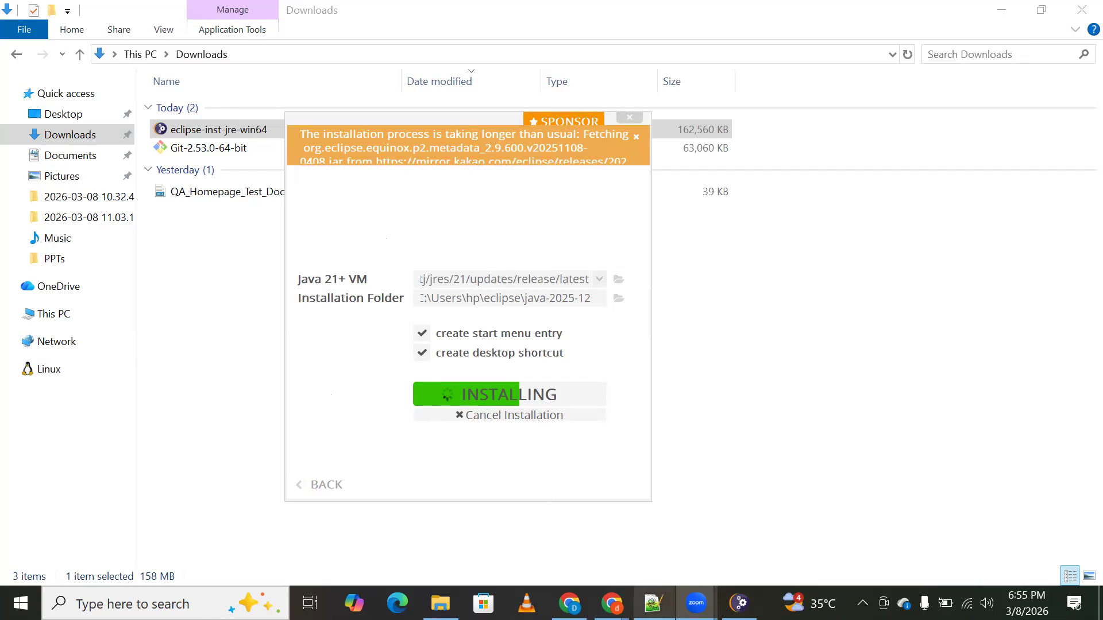
key(Down)
key(Down)
key(Down)
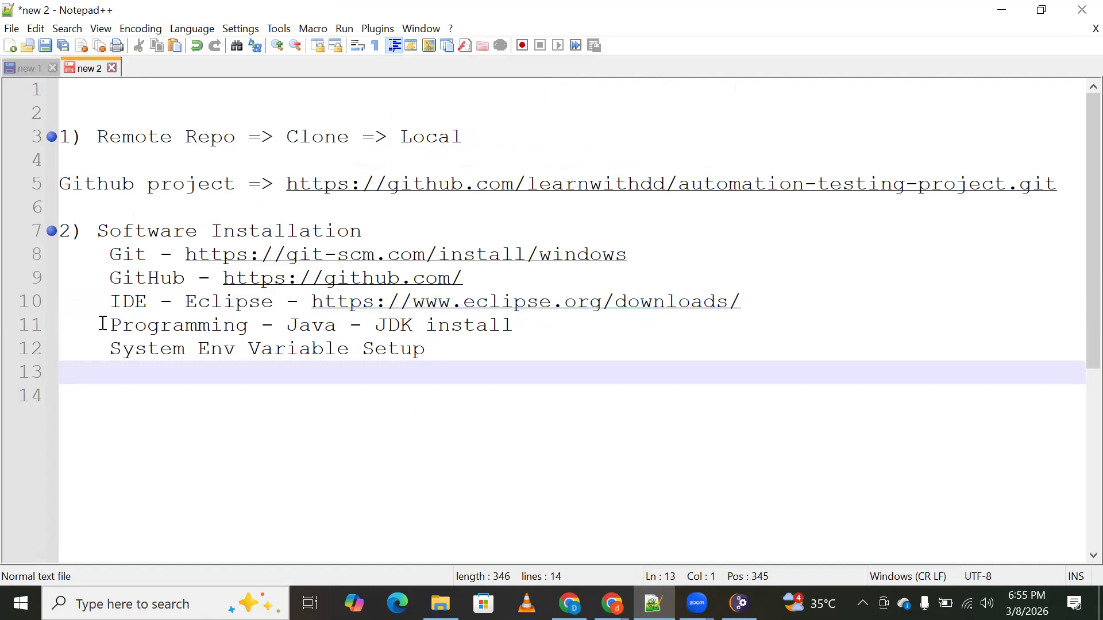
double_click(247, 330)
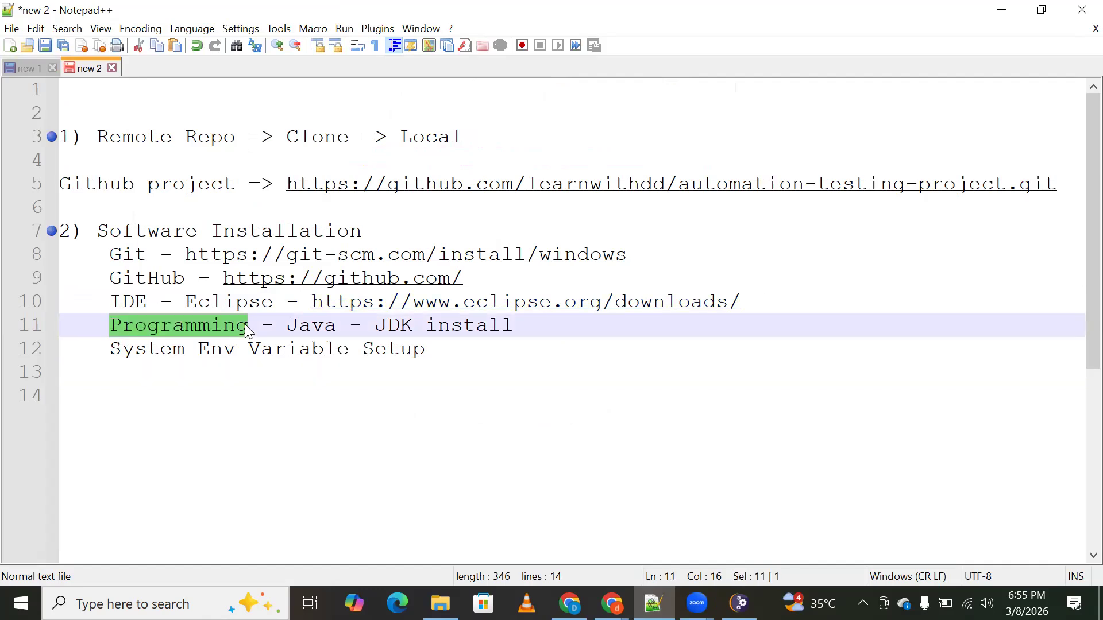
double_click(338, 329)
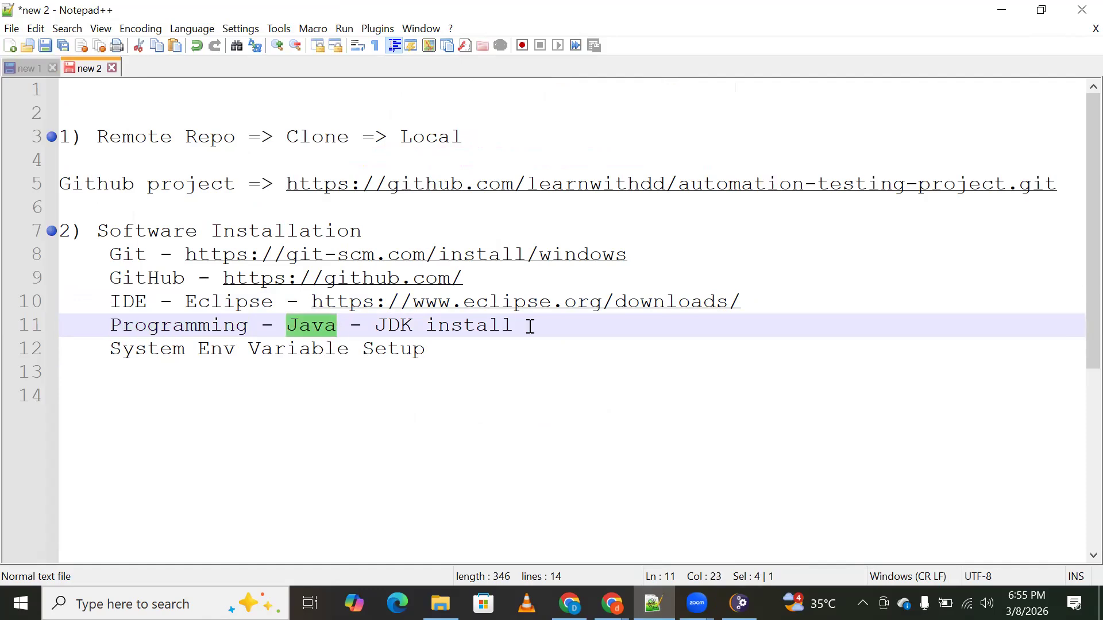
drag(375, 327, 514, 330)
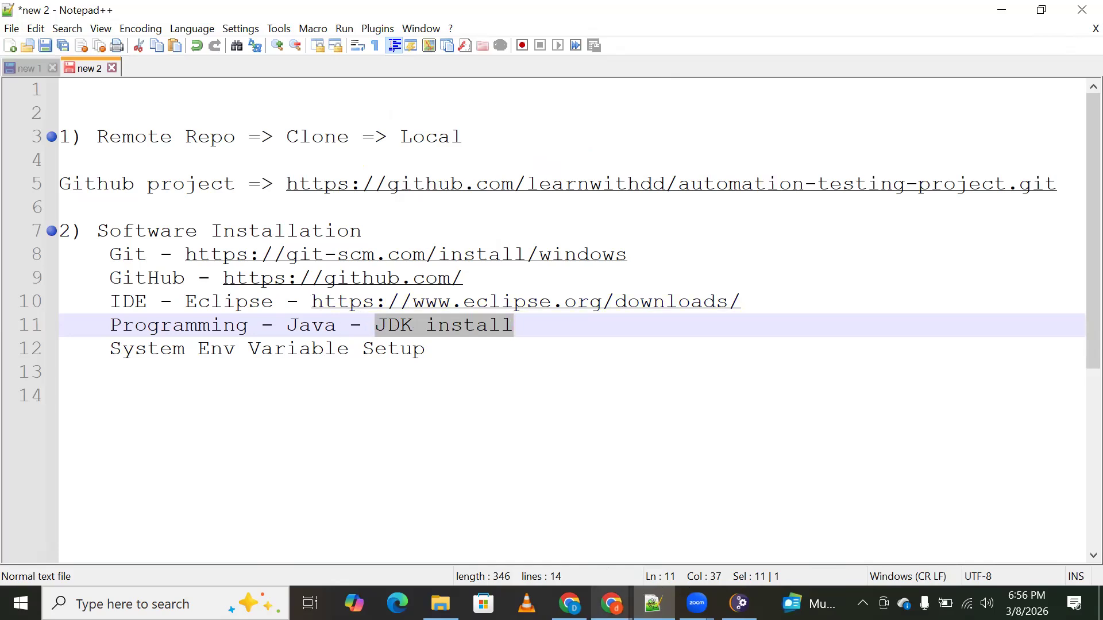
Switch to Chrome and replace the Eclipse page with a web search for "google"
click(570, 603)
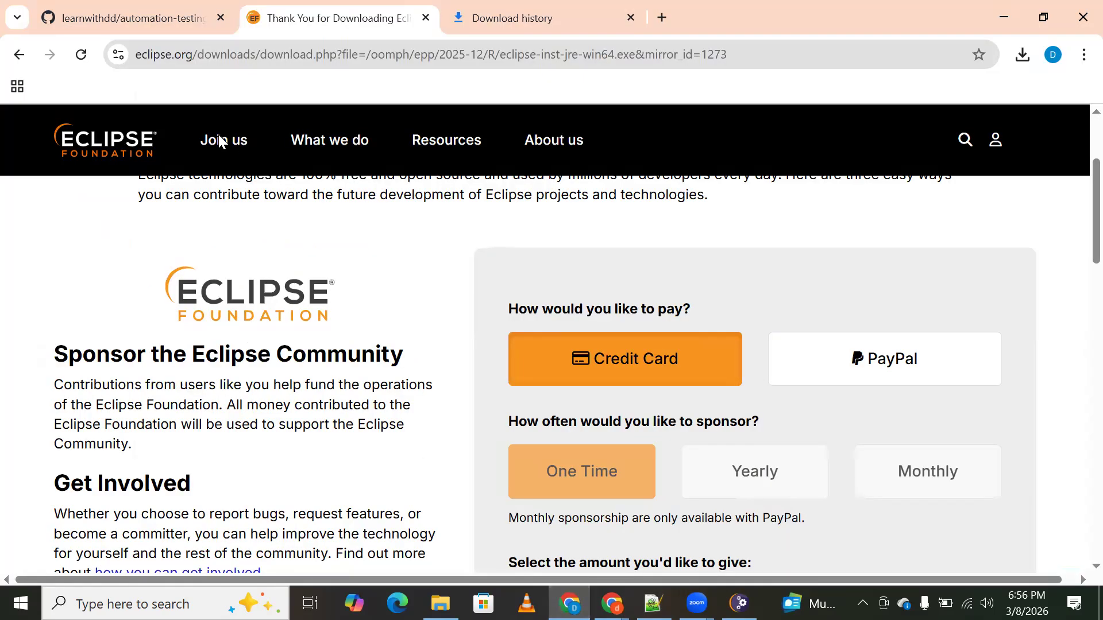
click(142, 60)
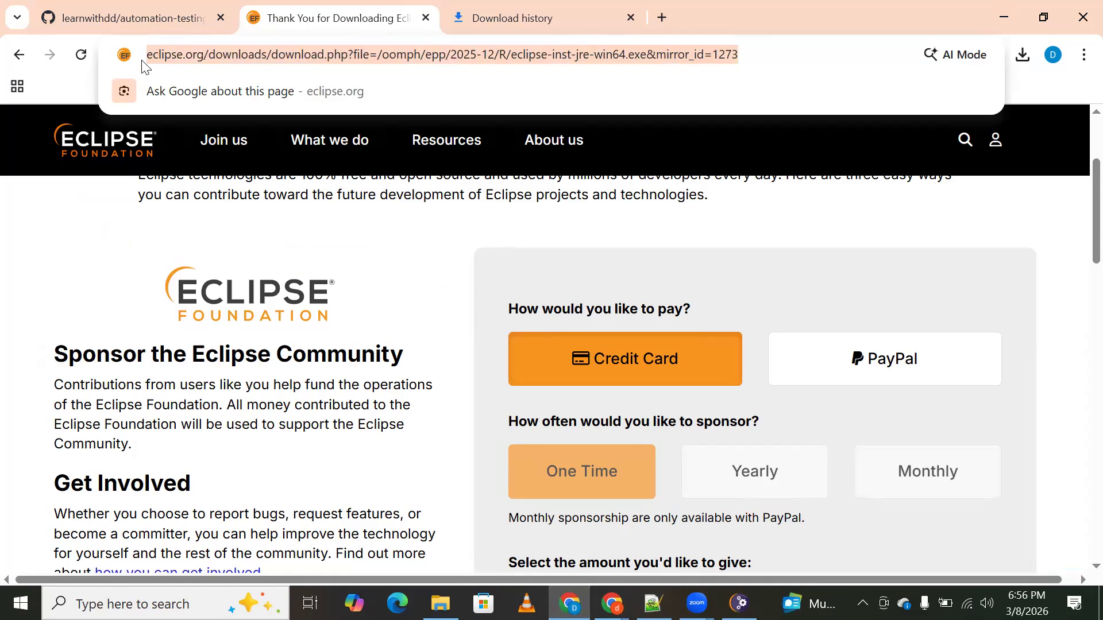
text(github.com)
key(Return)
click(144, 55)
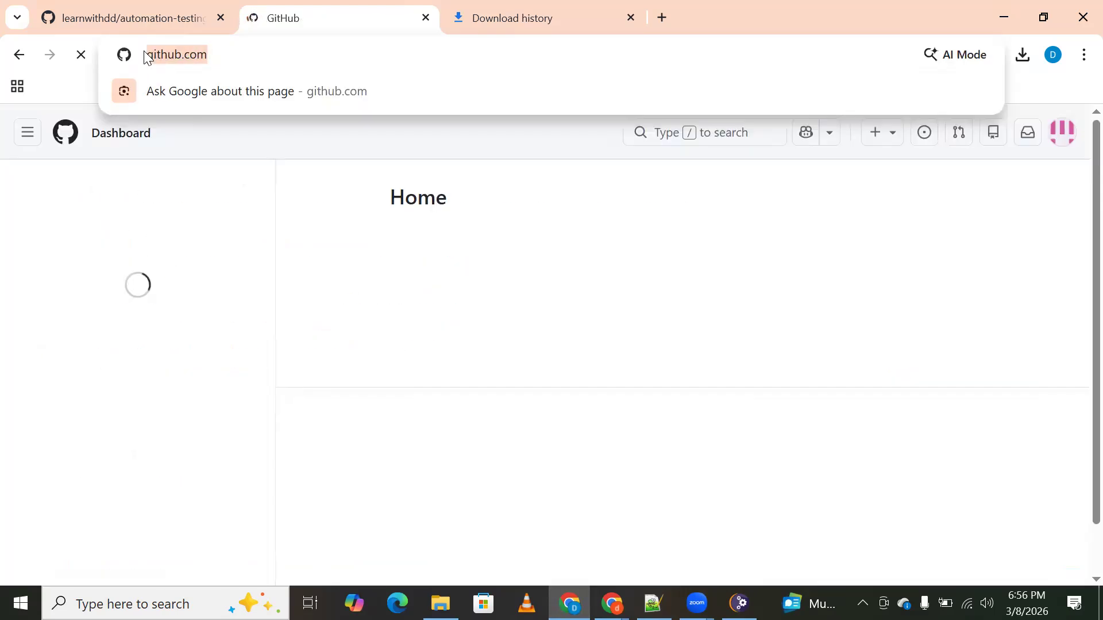
text(google)
key(Return)
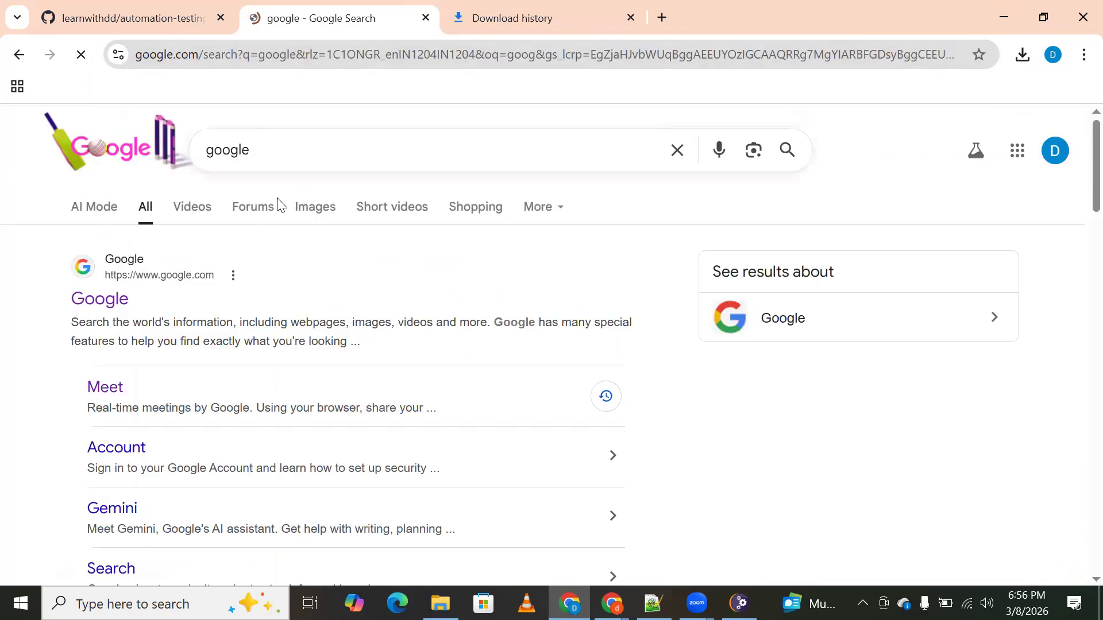
Search Google for "JDK install" and open the "Java Downloads | Oracle India" result
double_click(328, 157)
text(JDK install)
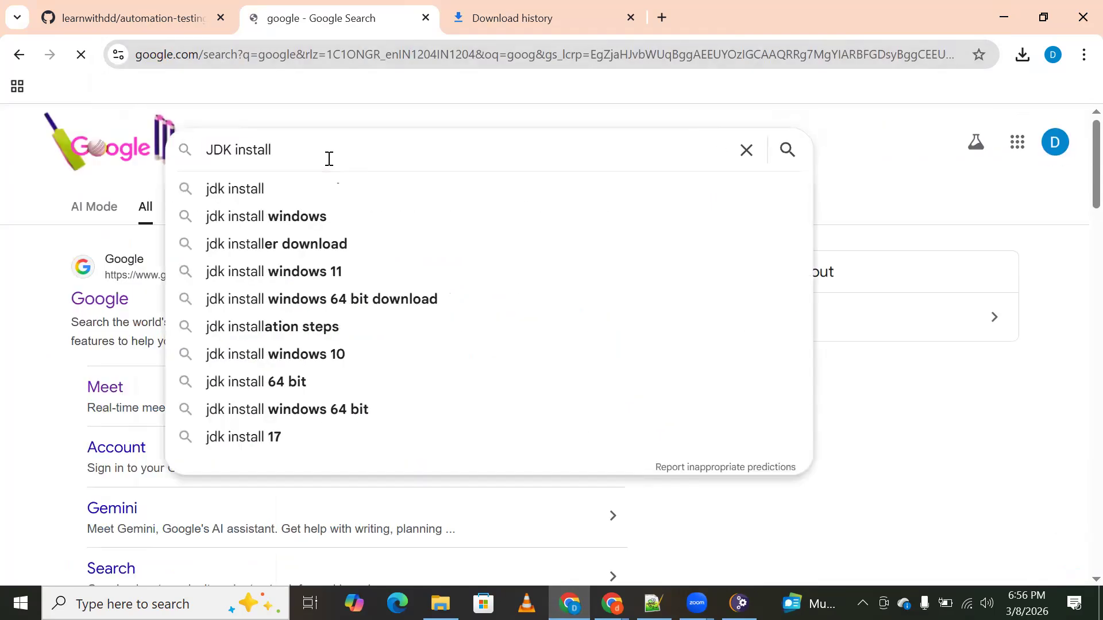
key(Return)
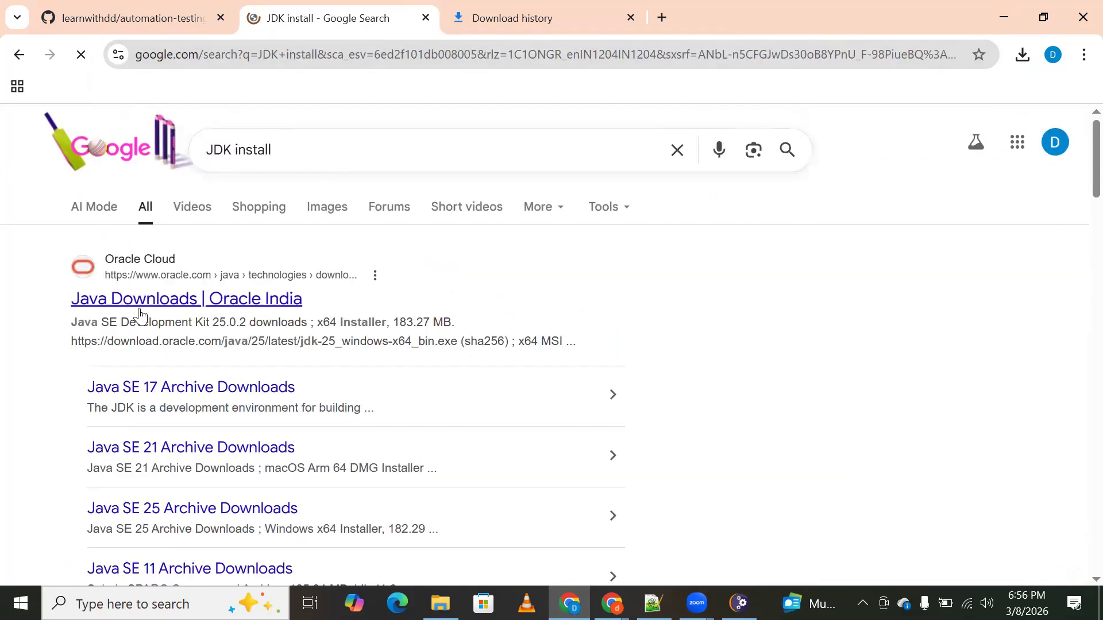
click(405, 333)
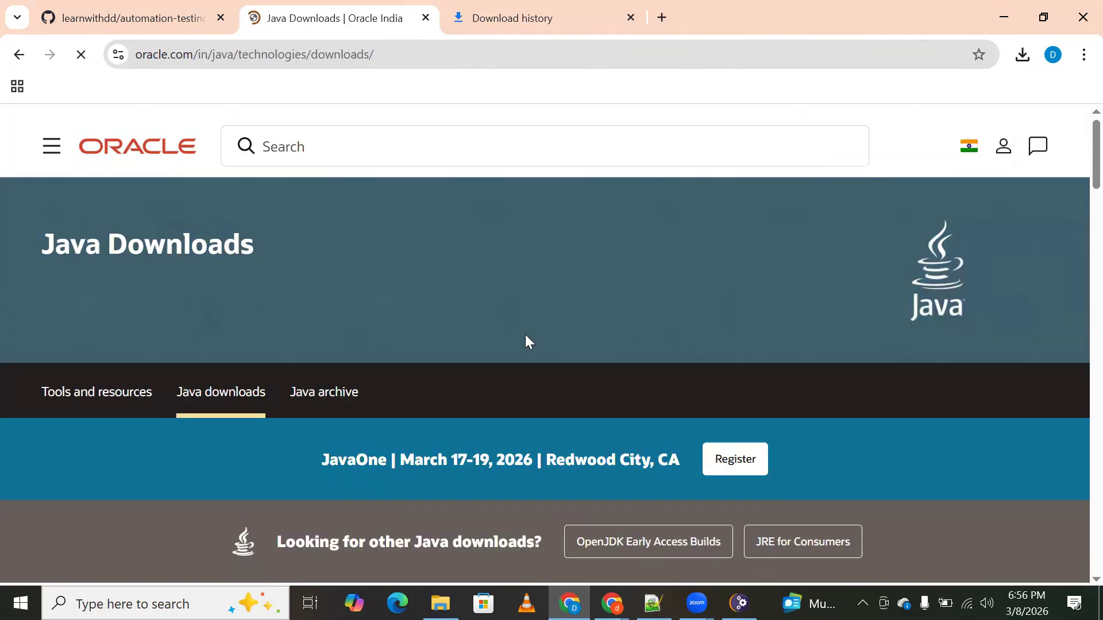
Examine the available Java versions and the JDK 25 release description on Oracle's Java Downloads page
scroll(300, 371, down, 4)
scroll(245, 373, down, 1)
drag(39, 270, 483, 287)
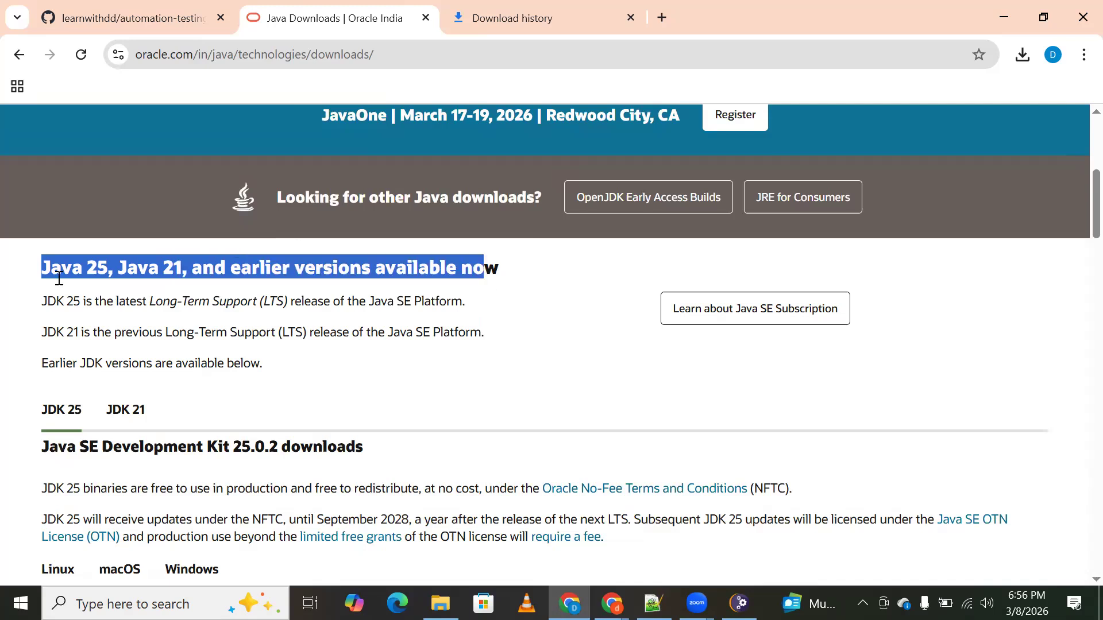
click(104, 286)
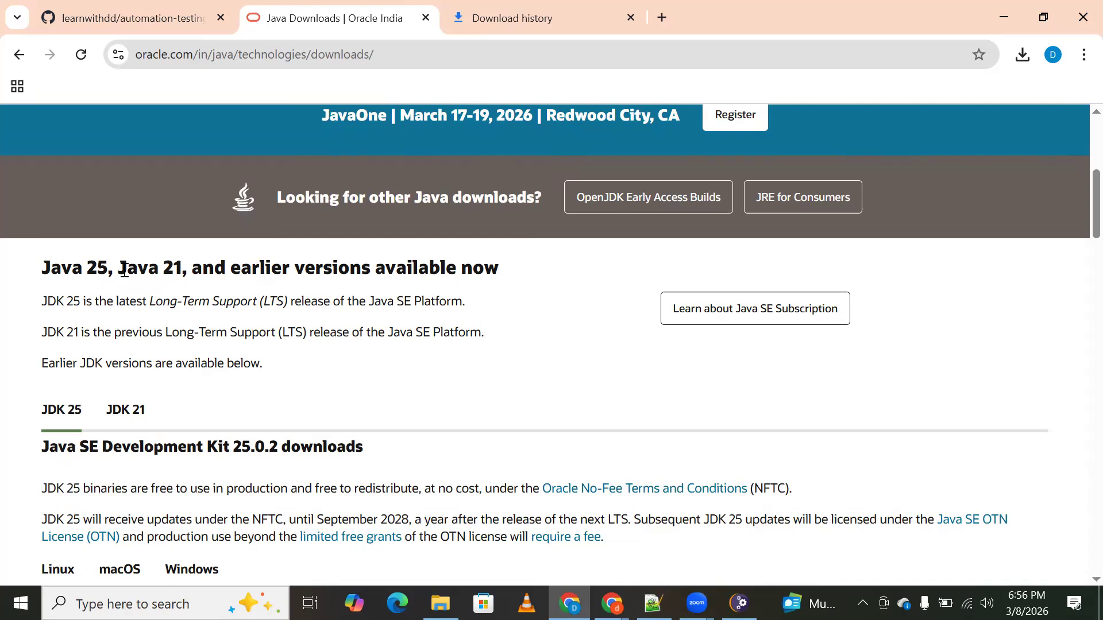
drag(42, 299, 82, 300)
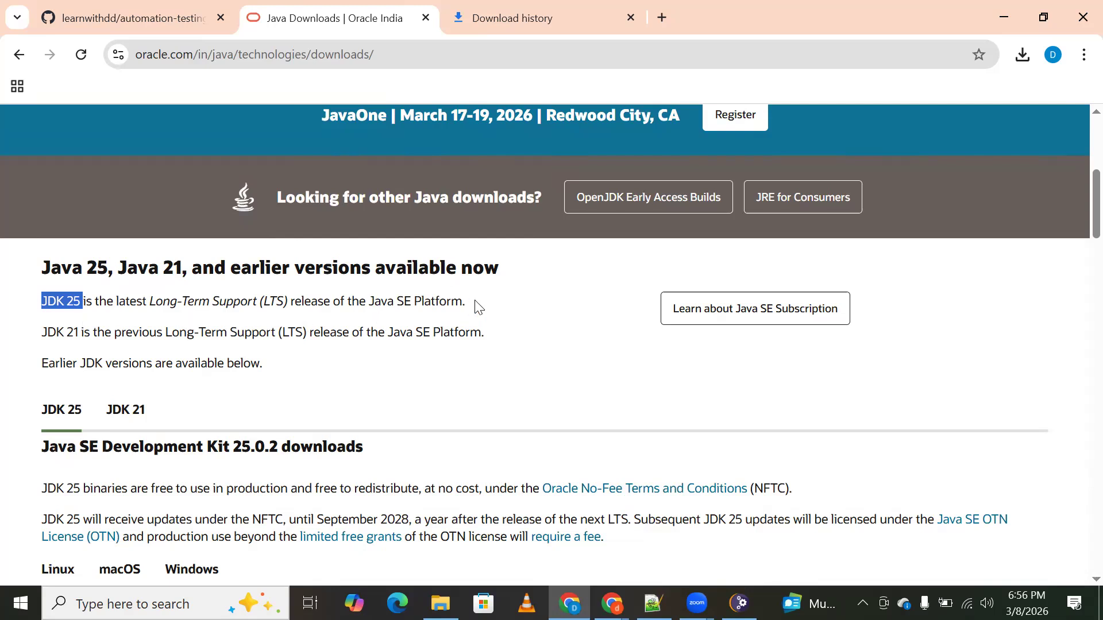
drag(369, 301, 482, 307)
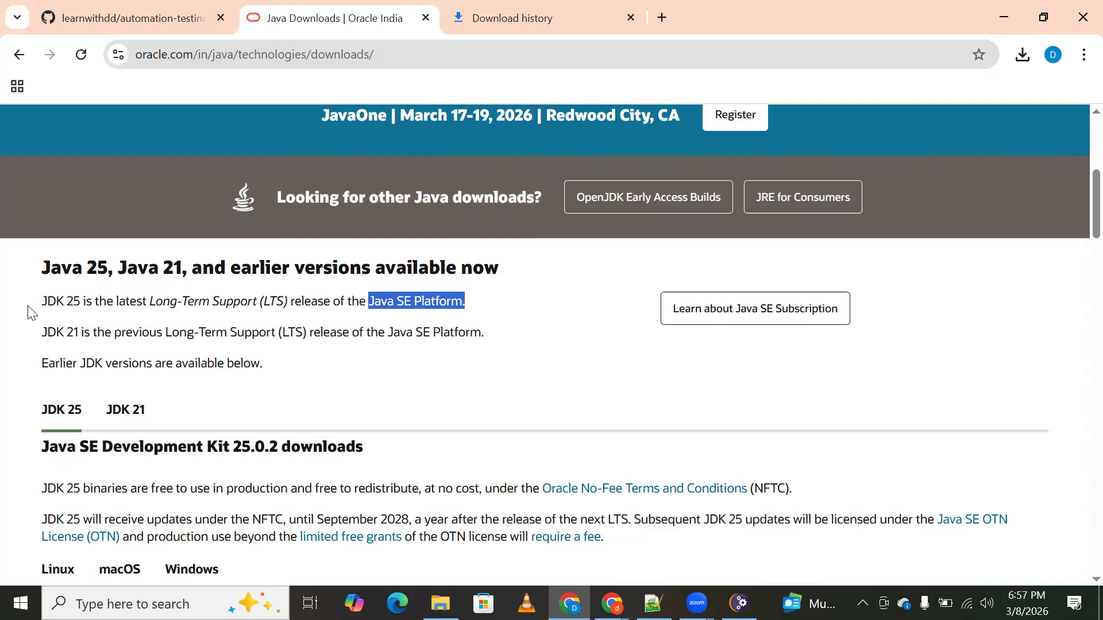
Review the operating system options for Java SE Development Kit 25.0.2 and show its Windows downloads
scroll(35, 321, down, 3)
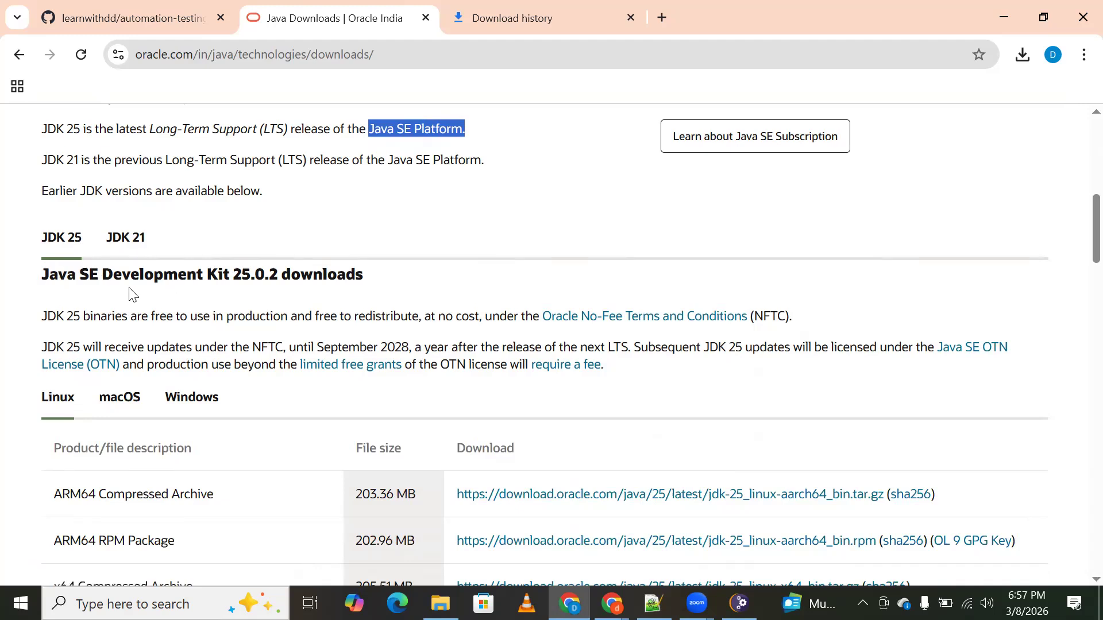
scroll(344, 325, down, 3)
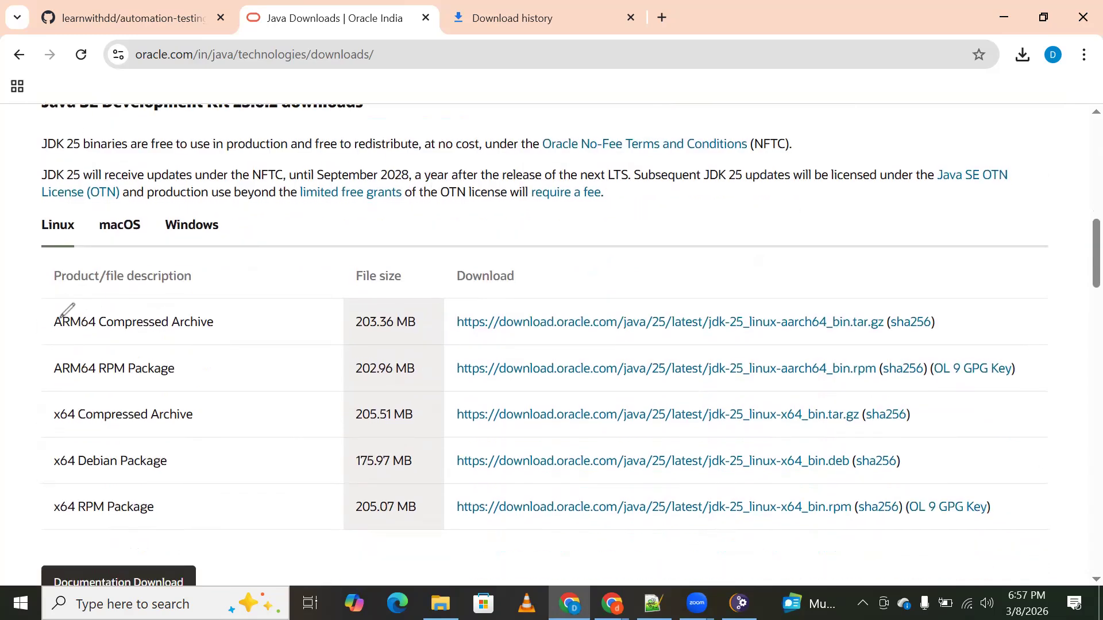
drag(43, 205, 221, 216)
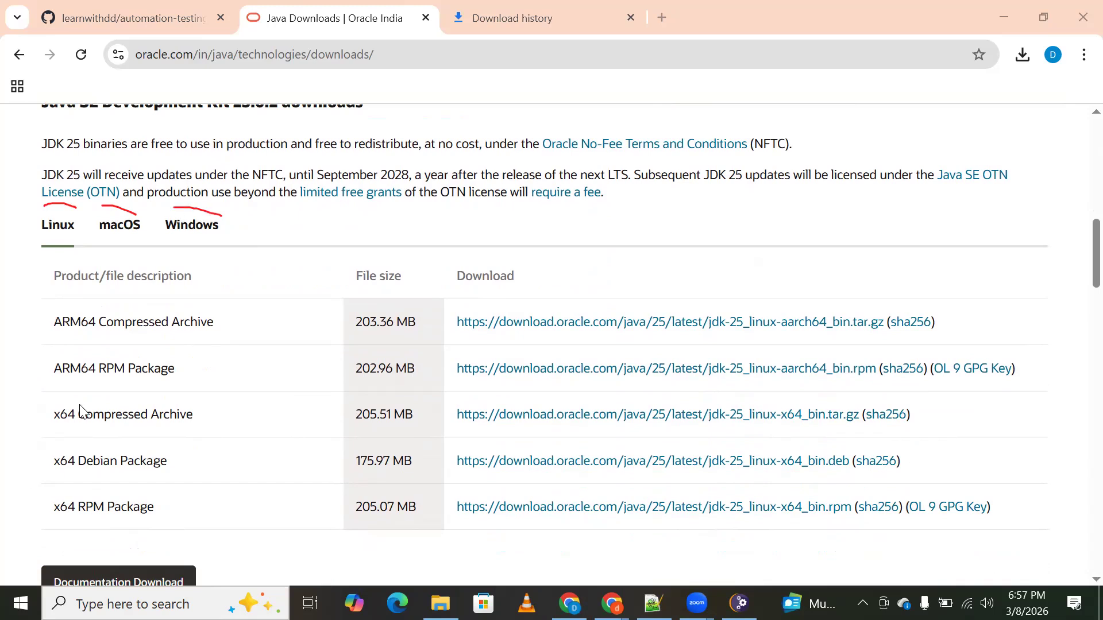
click(184, 233)
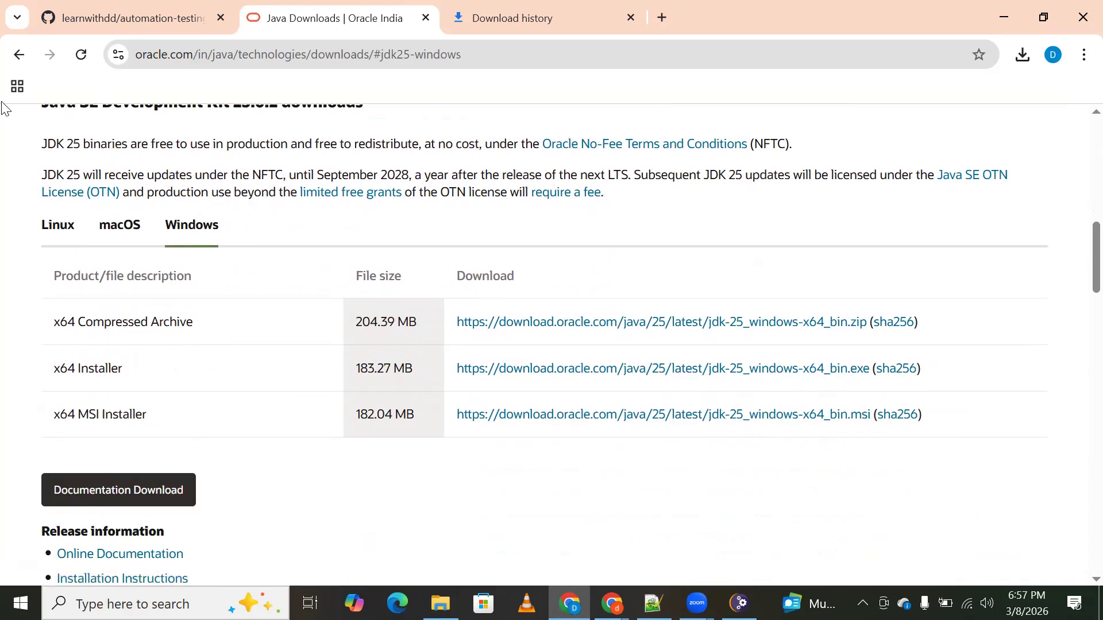
scroll(97, 337, down, 1)
scroll(97, 337, up, 1)
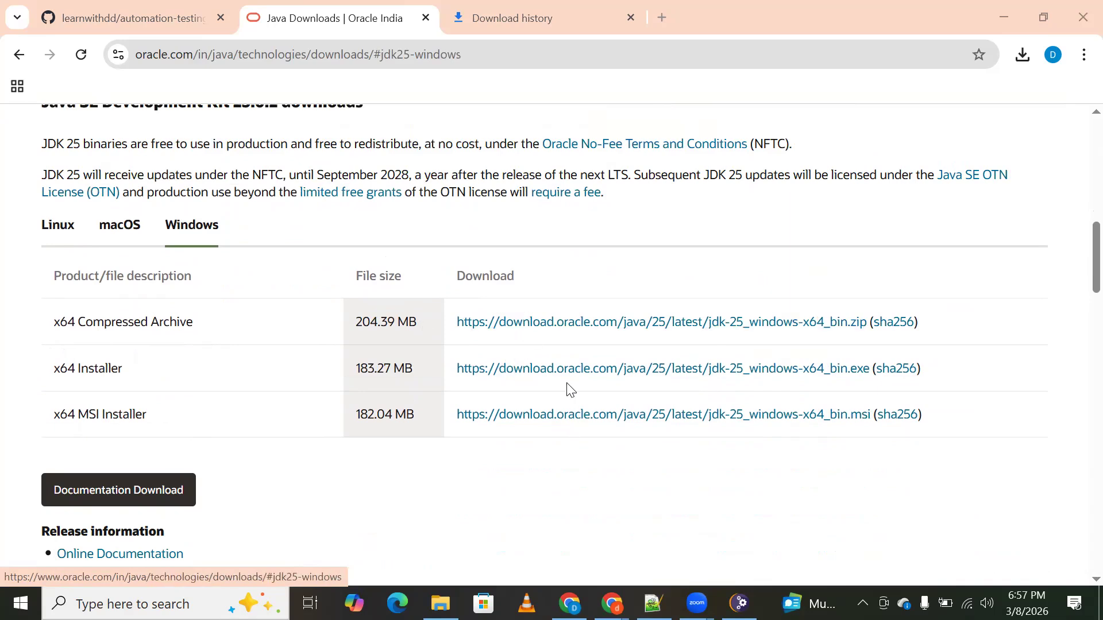
Download the JDK 25 x64 Compressed Archive for Windows, jdk-25_windows-x64_bin.zip, from Oracle's downloads page
click(550, 319)
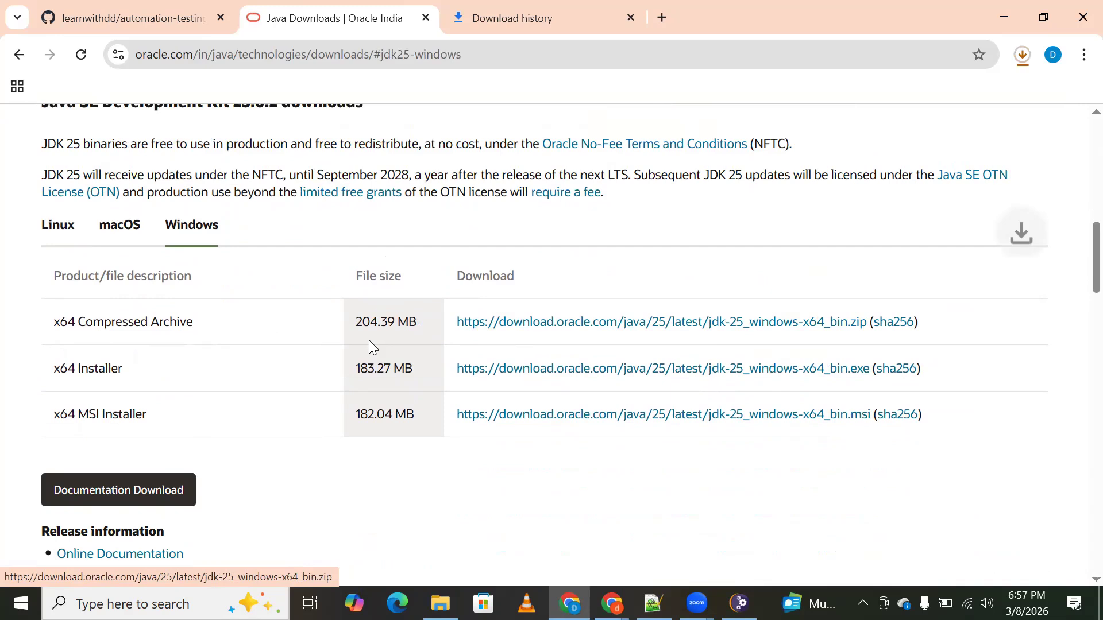
click(1024, 62)
Check the java-2025-12 installation folder in the Eclipse installer and launch the installed Eclipse IDE
click(596, 473)
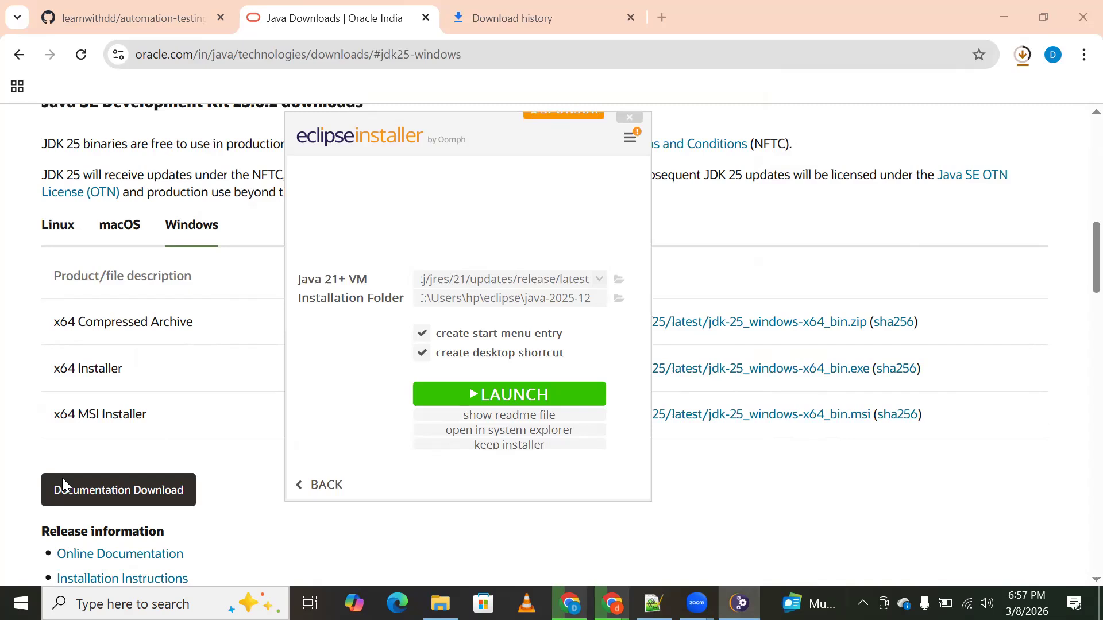
mouse_move(602, 294)
mouse_down()
mouse_move(523, 285)
mouse_move(402, 297)
mouse_move(610, 303)
mouse_move(587, 306)
mouse_up()
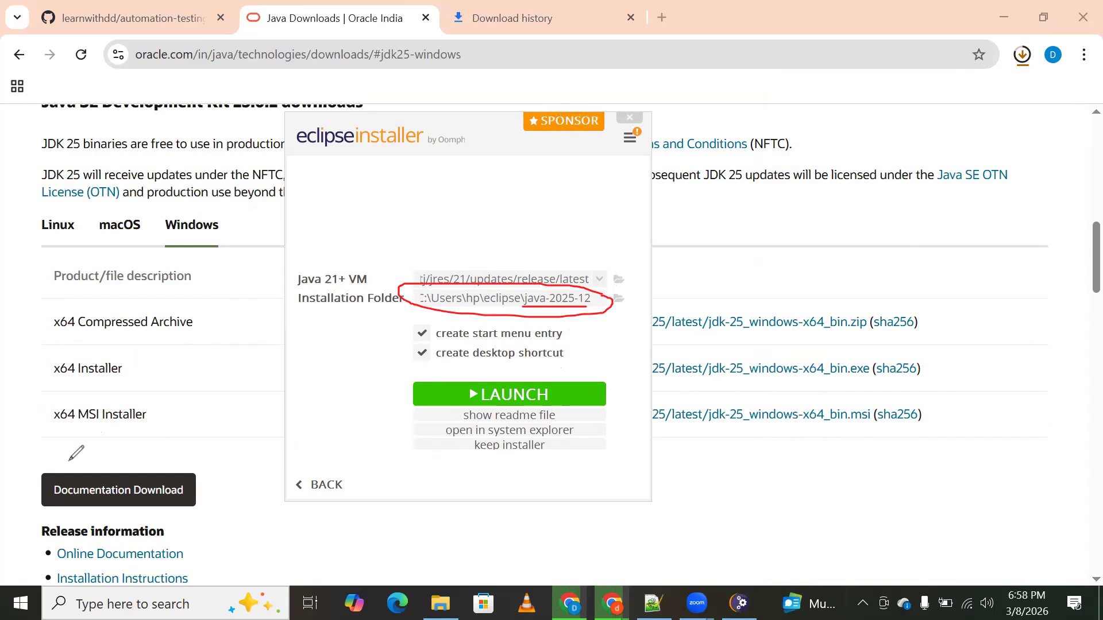
click(84, 308)
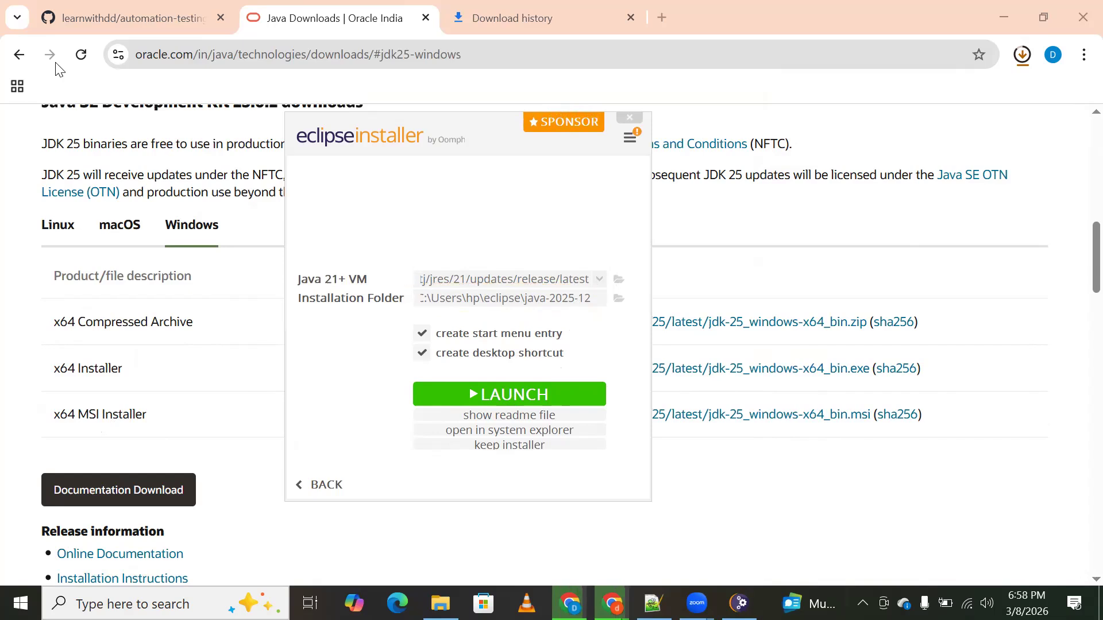
click(481, 391)
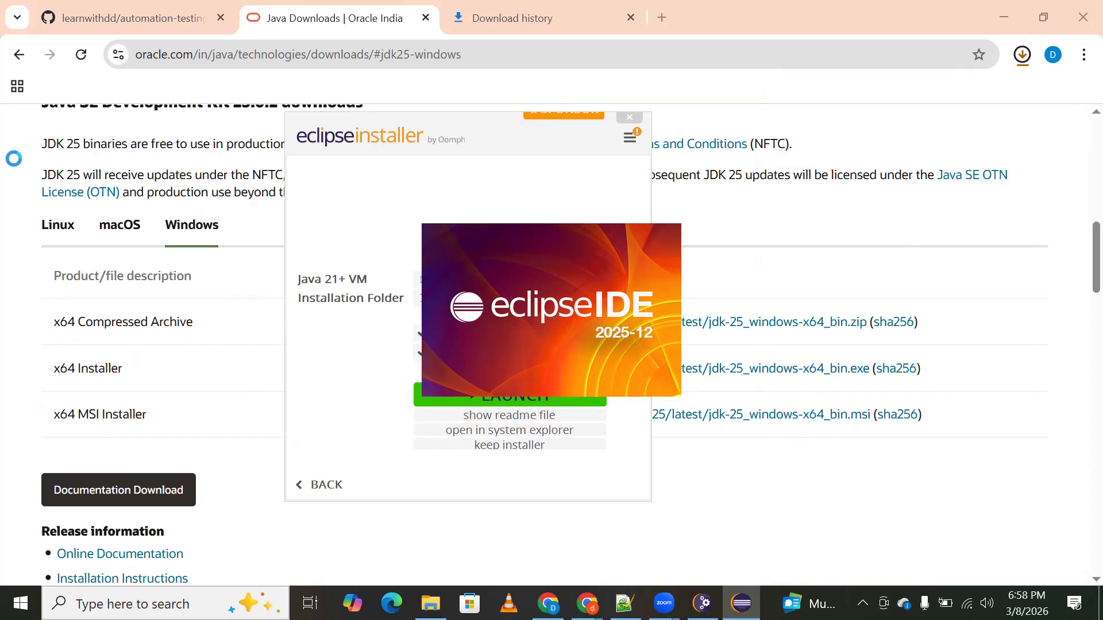
mouse_move(565, 330)
mouse_down()
mouse_move(696, 347)
mouse_move(661, 322)
mouse_up()
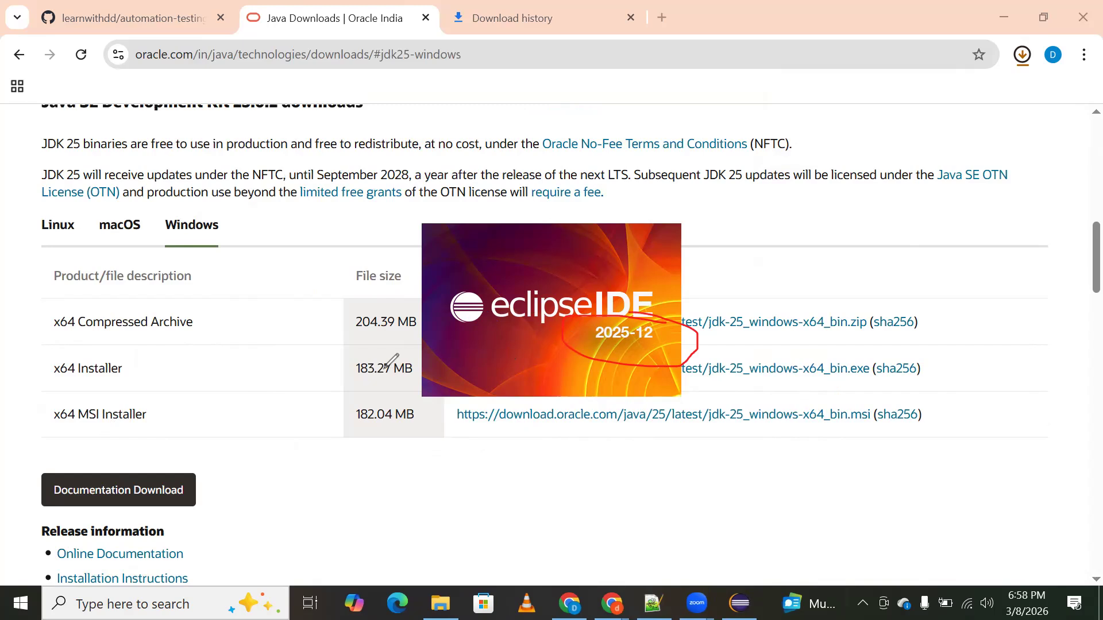
click(94, 401)
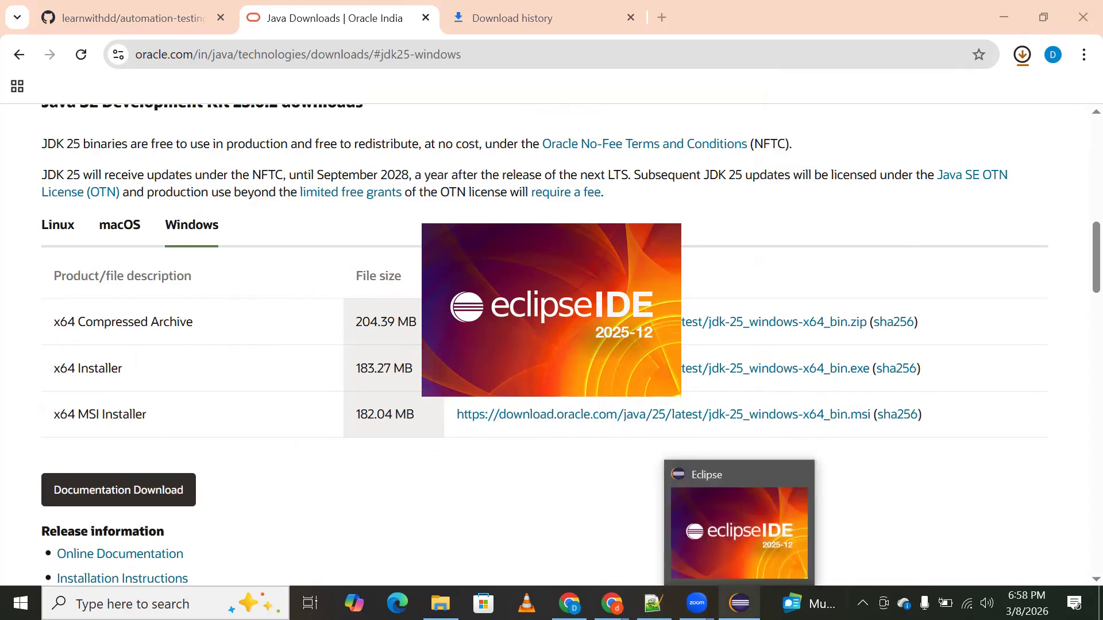
Check the recent downloads in Chrome and extract jdk-25_windows-x64_bin in the Downloads folder to the proposed destination folder
click(1022, 54)
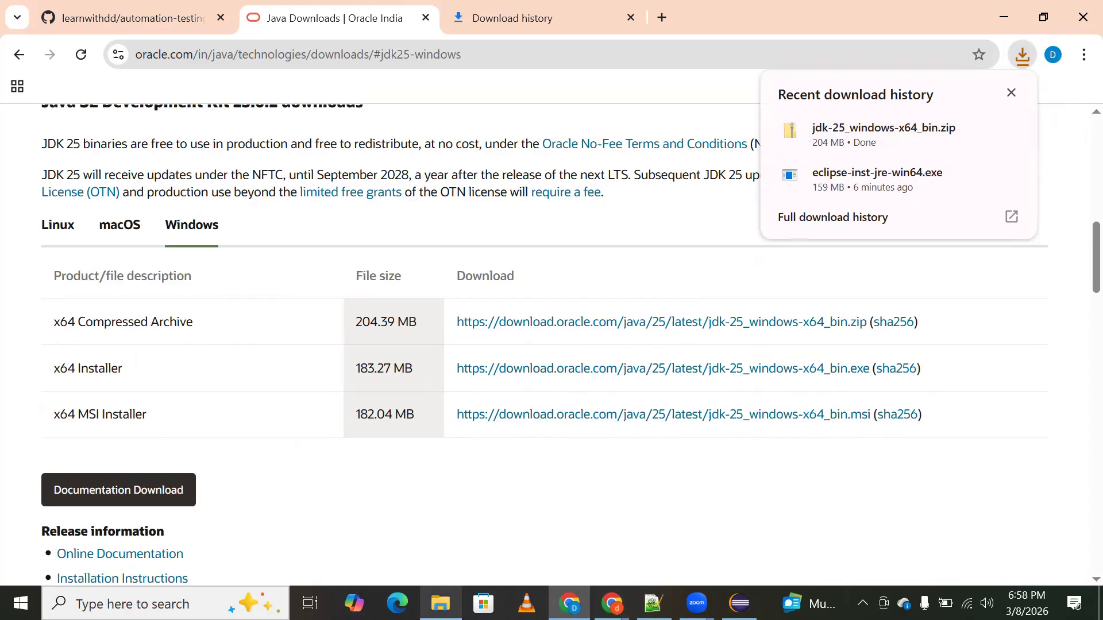
click(440, 603)
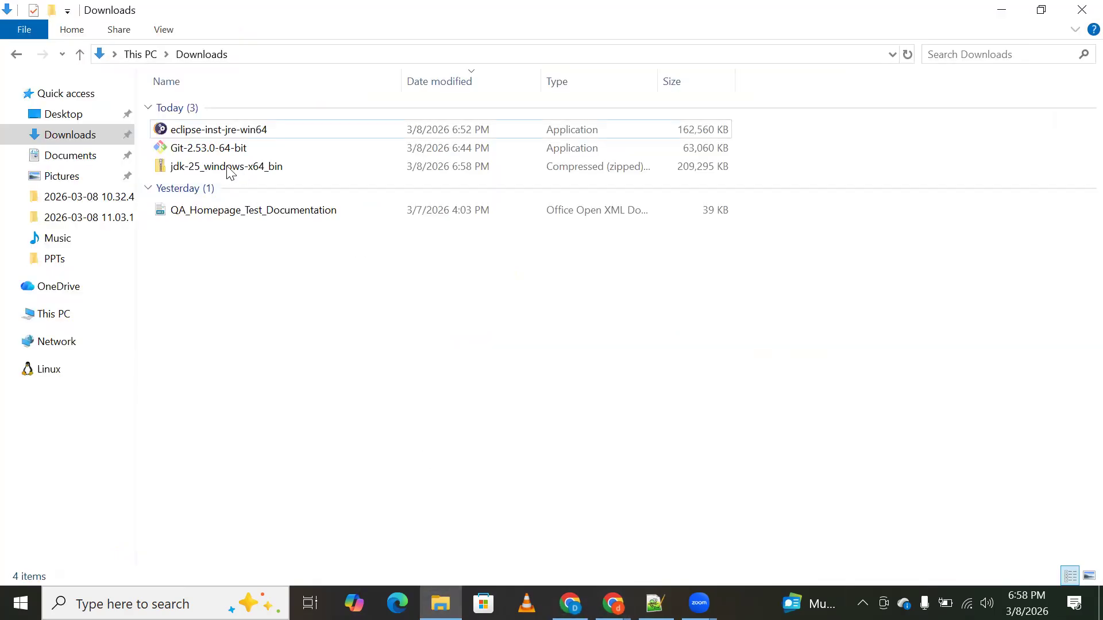
click(263, 174)
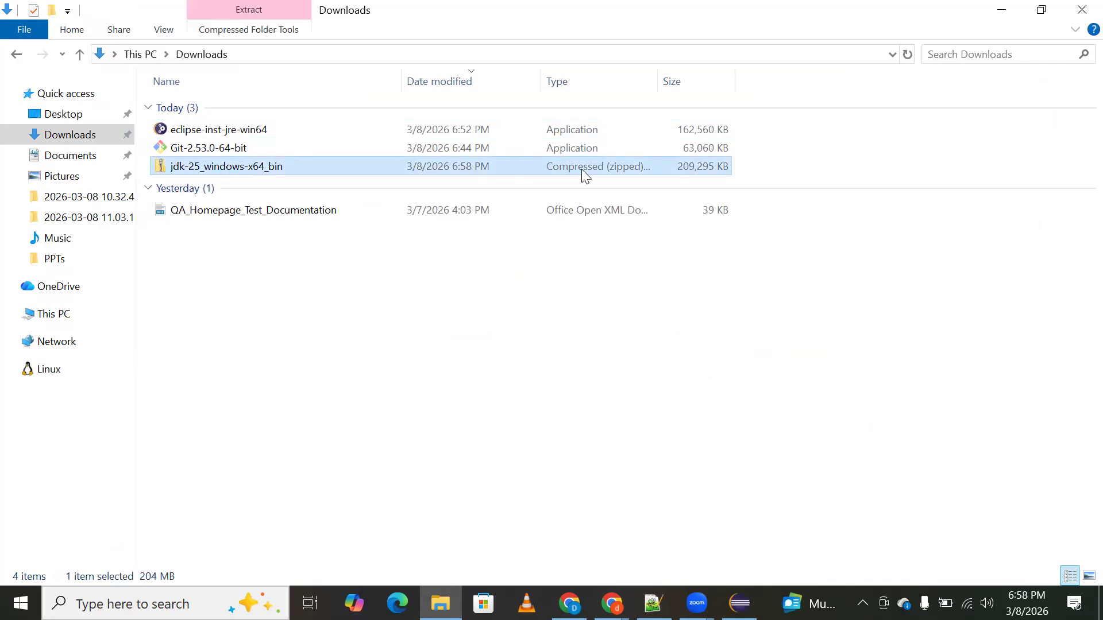
right_click(263, 168)
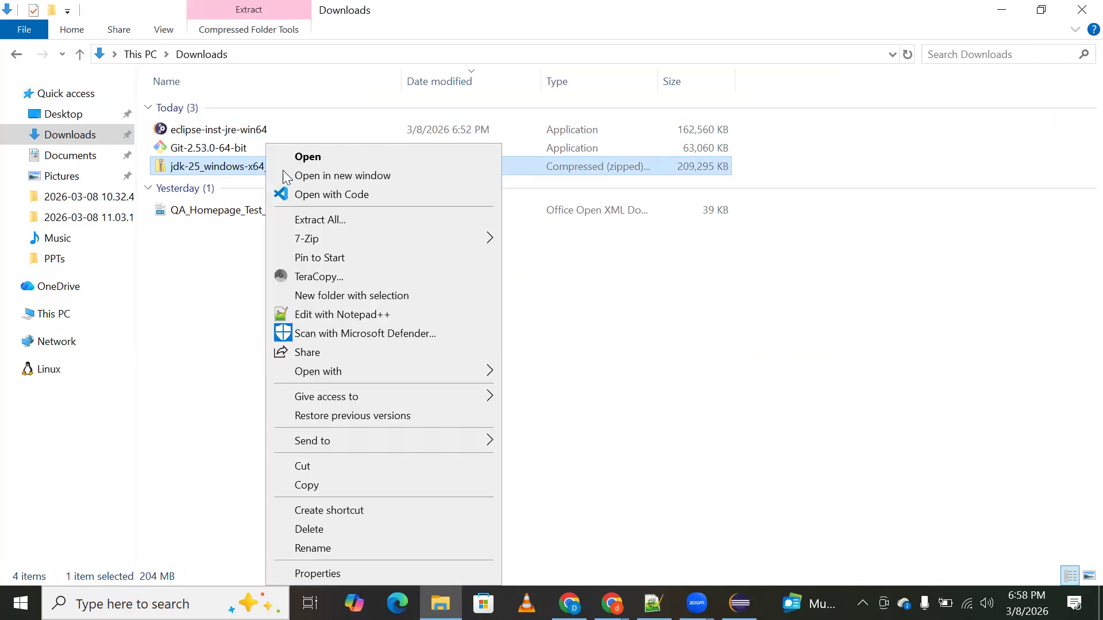
click(352, 220)
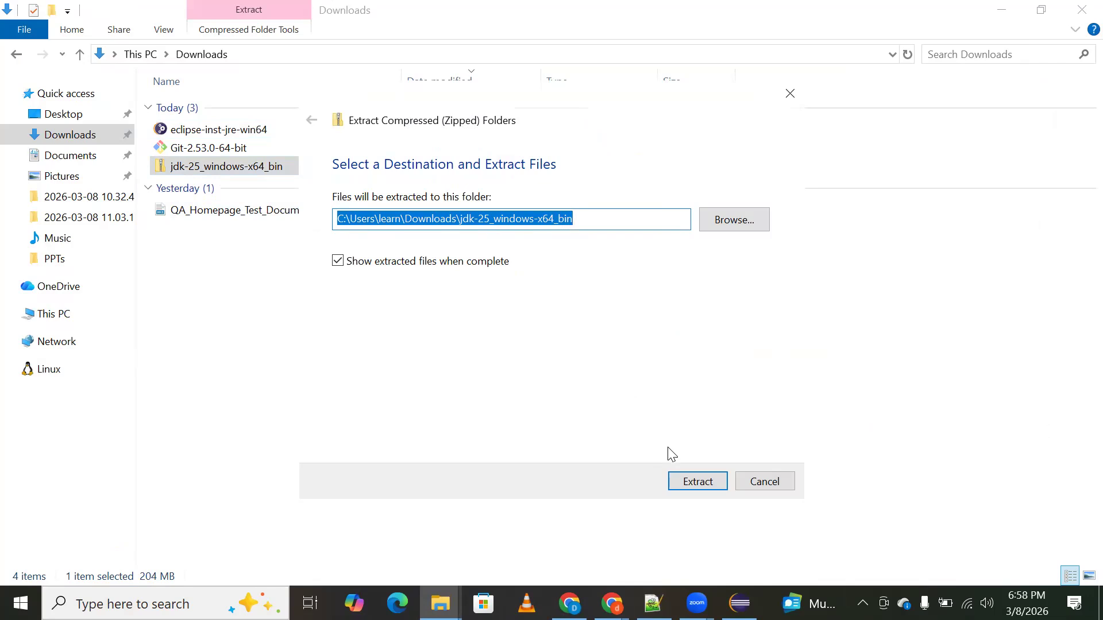
click(686, 480)
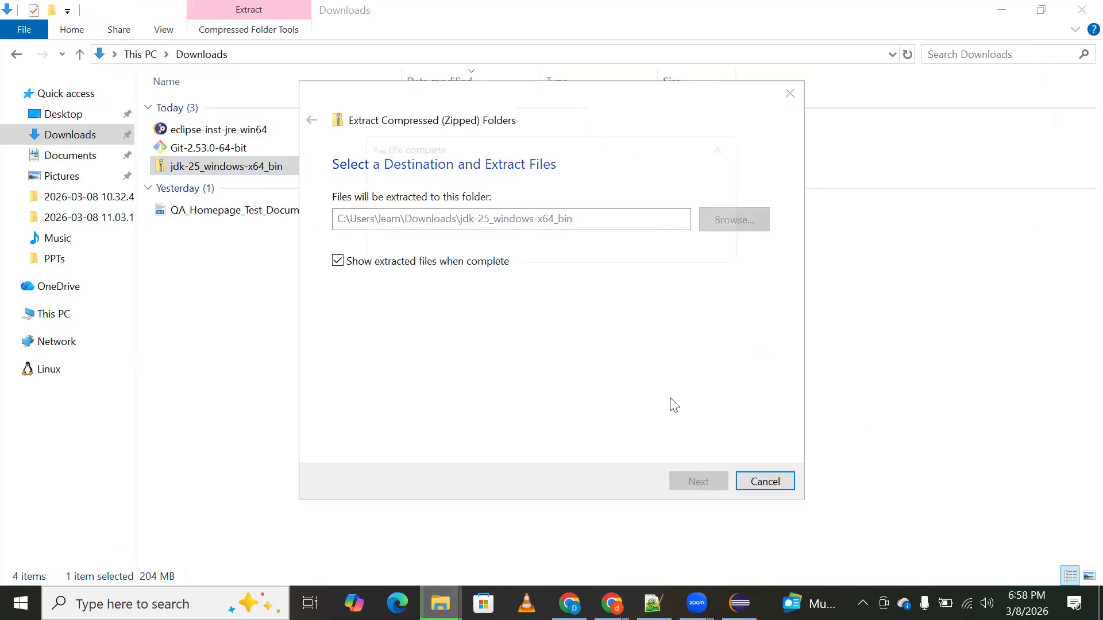
click(432, 268)
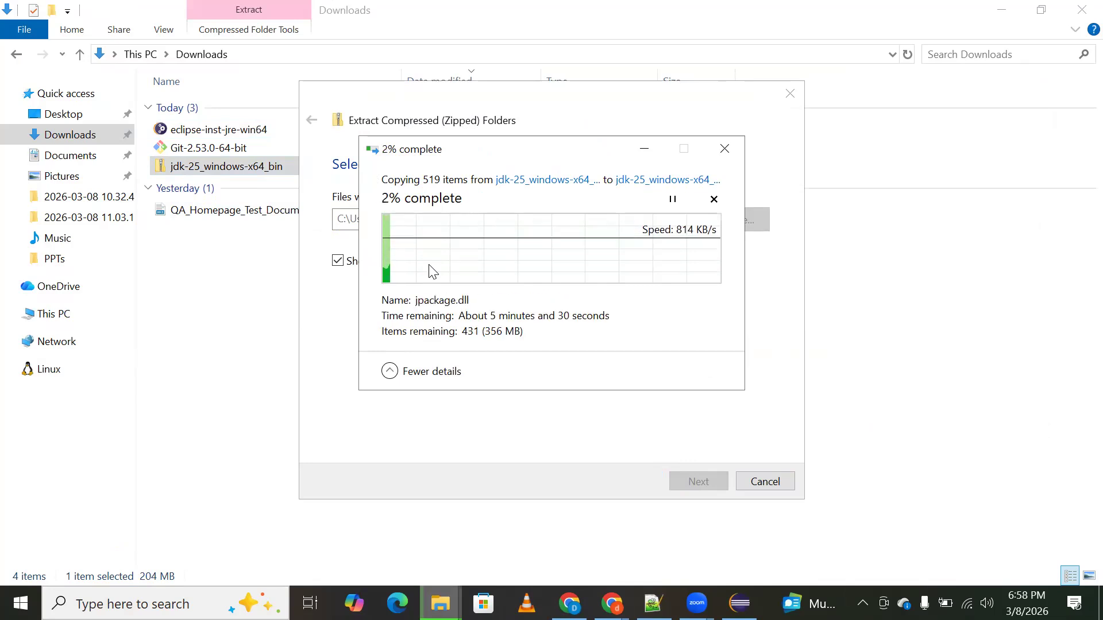
click(771, 119)
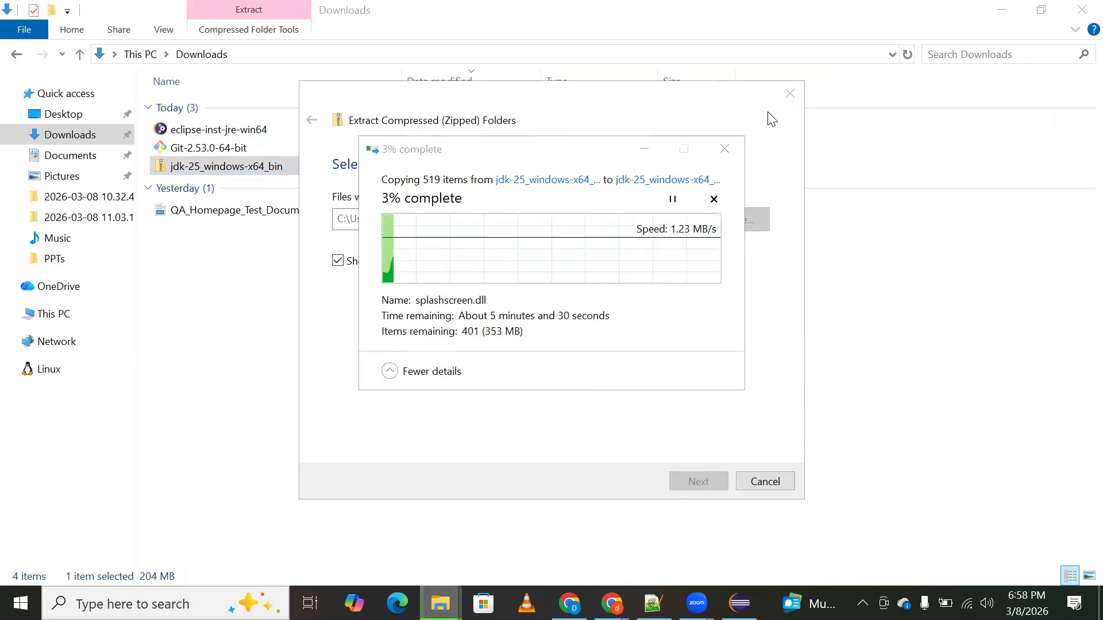
click(464, 284)
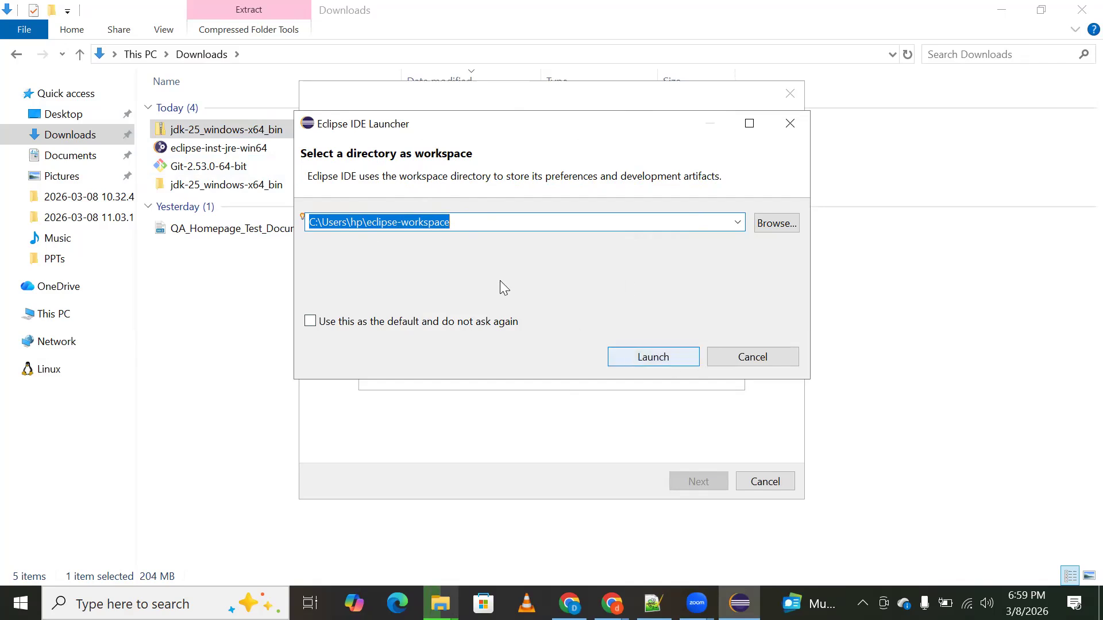
Decline to update the older eclipse-workspace and change the Eclipse workspace path to C:\Users\hp\eclipse-workspace-new
click(662, 356)
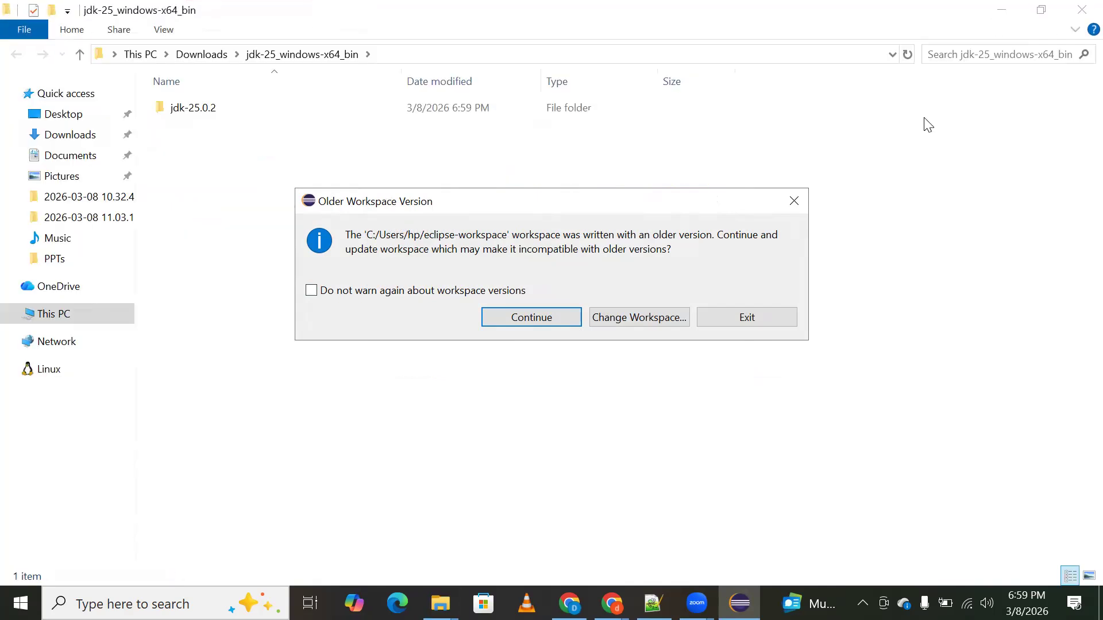
click(1001, 12)
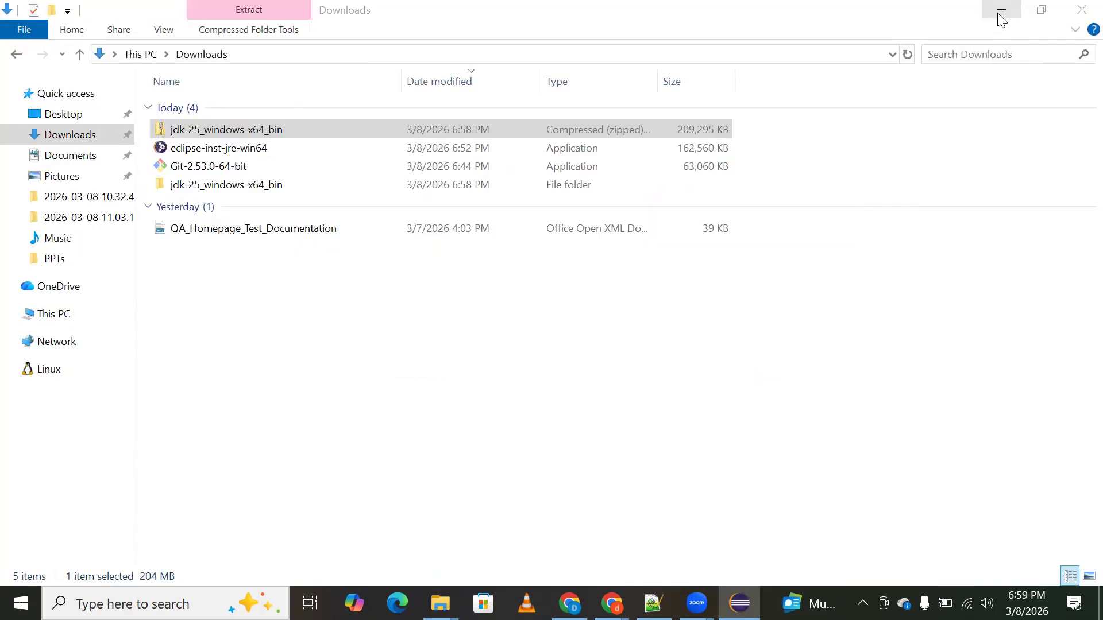
click(1000, 11)
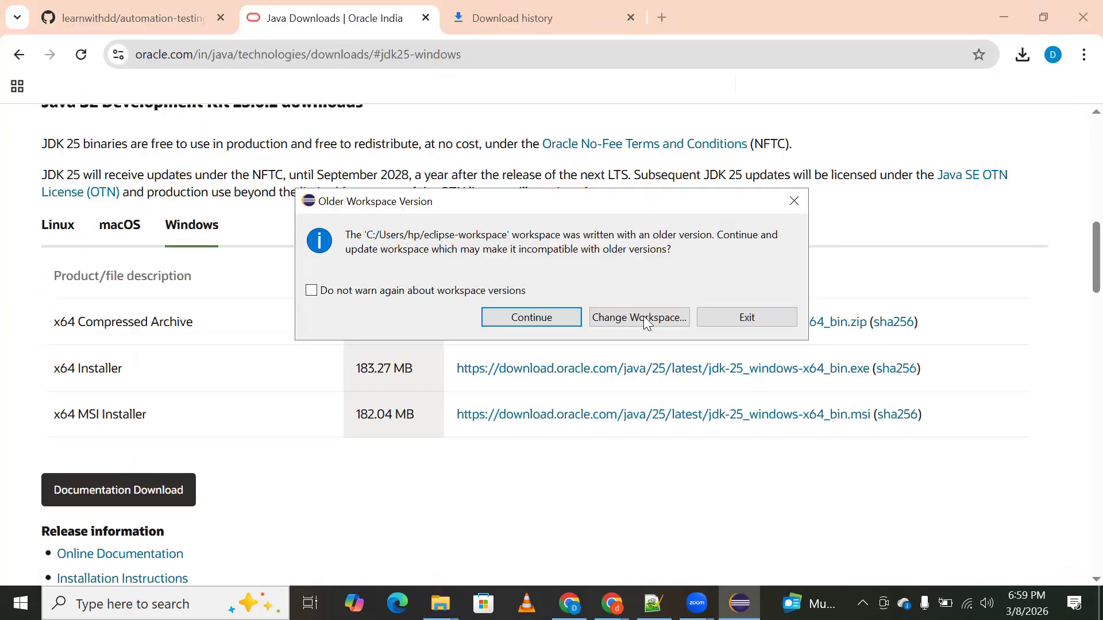
click(610, 319)
click(510, 222)
text(-new)
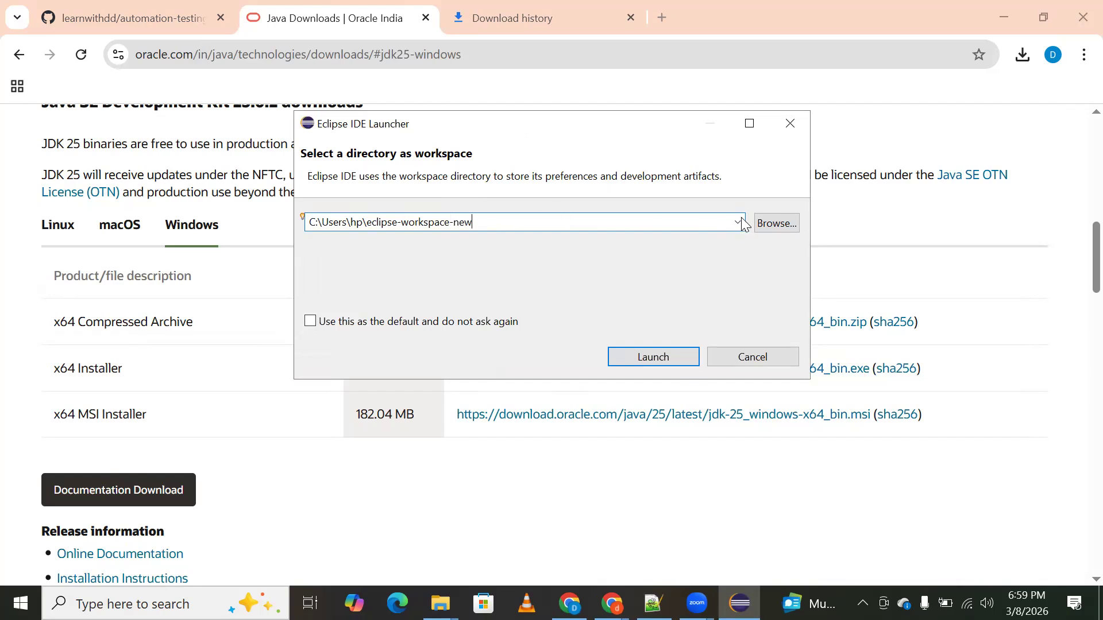
Browse for the workspace directory, create a folder named eclipse-workspace-new in the home directory, and open it
click(765, 225)
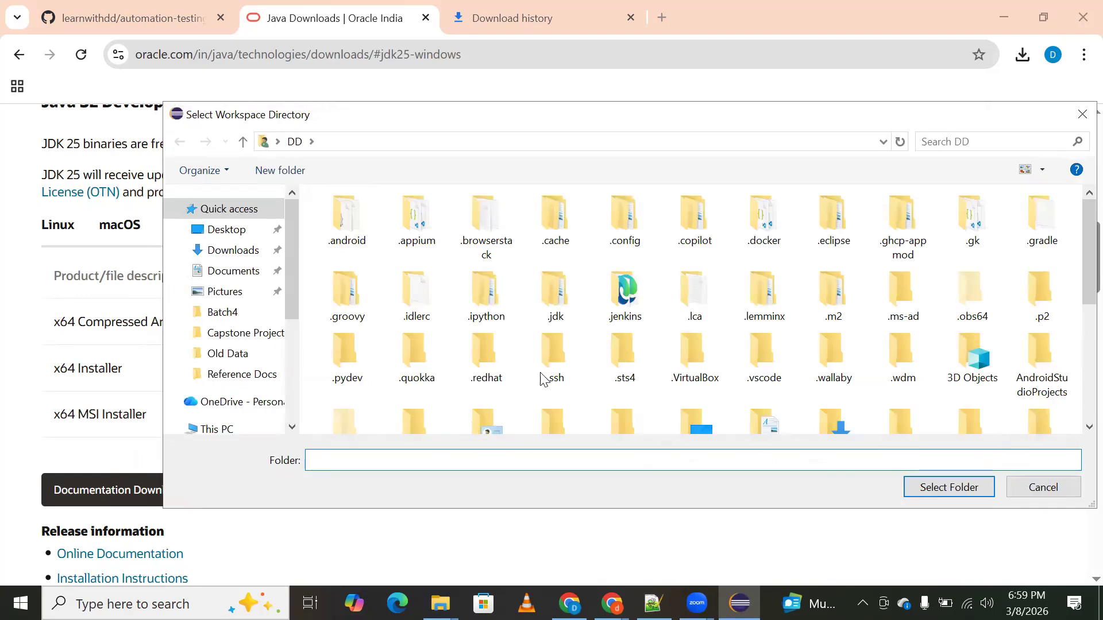
click(285, 171)
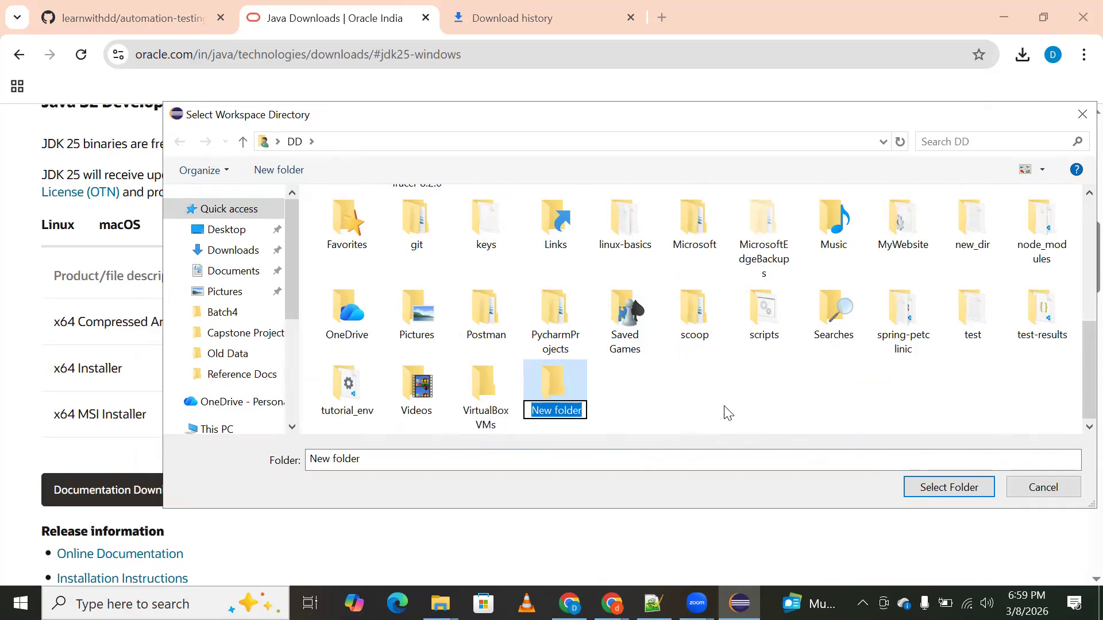
text(eclipse)
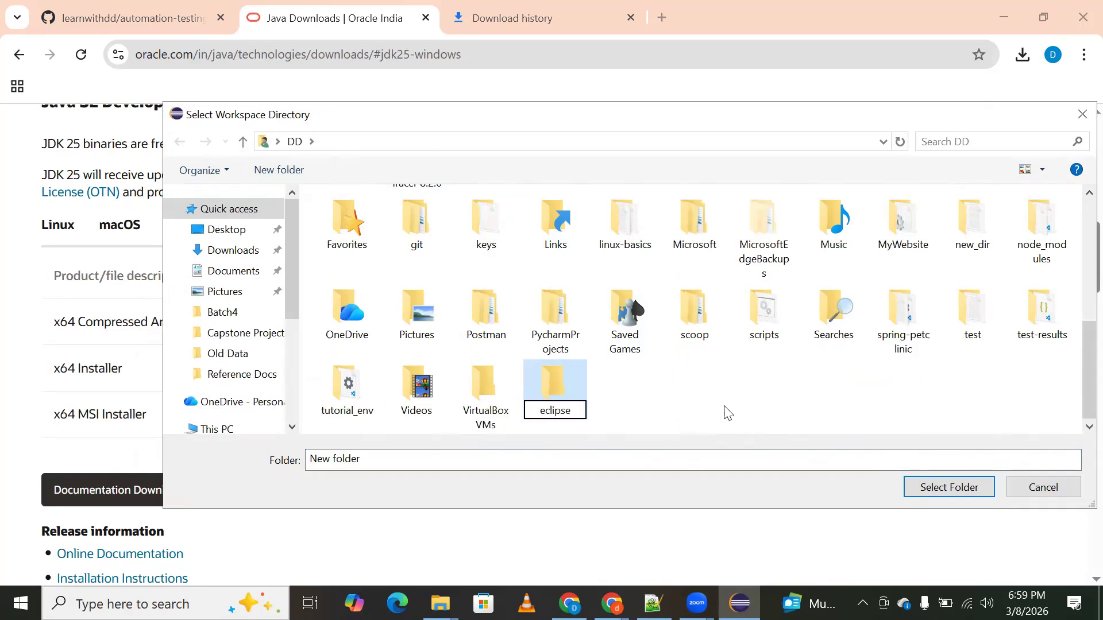
text(-workflow)
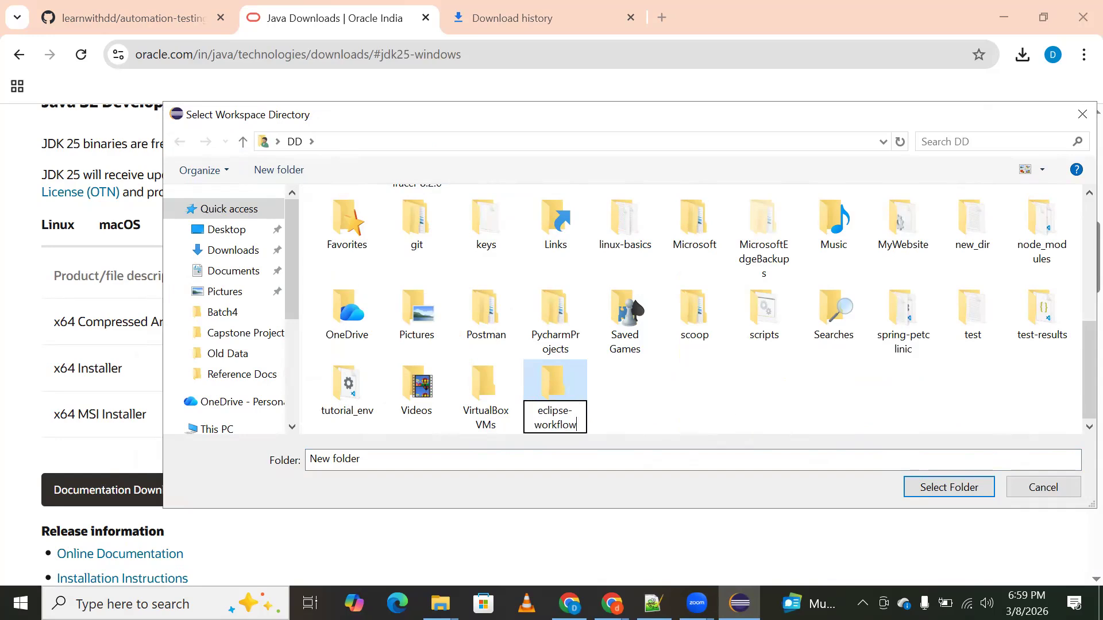
key(BackSpace)
key(BackSpace)
key(BackSpace)
key(BackSpace)
text(space-new)
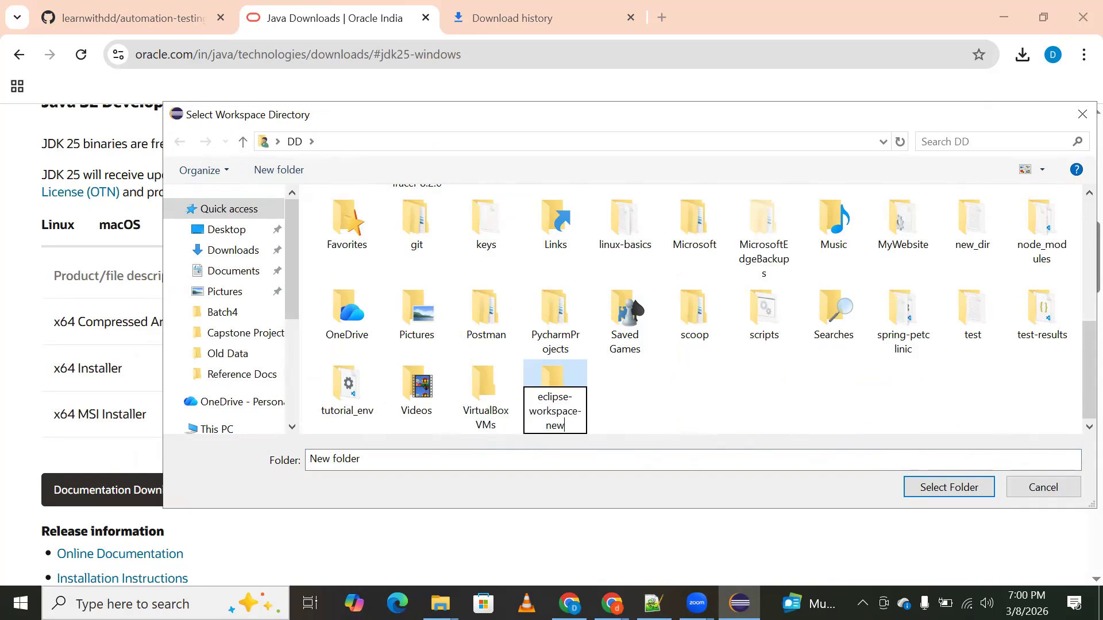
key(Return)
double_click(568, 383)
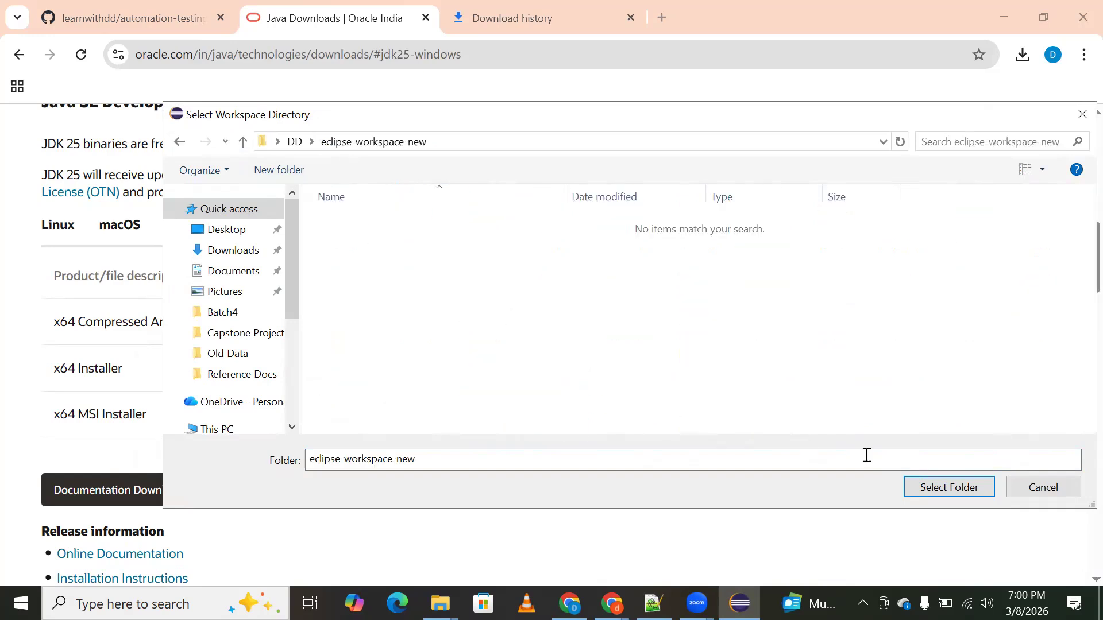
Choose eclipse-workspace-new as the default Eclipse workspace without asking again and launch the IDE
click(948, 487)
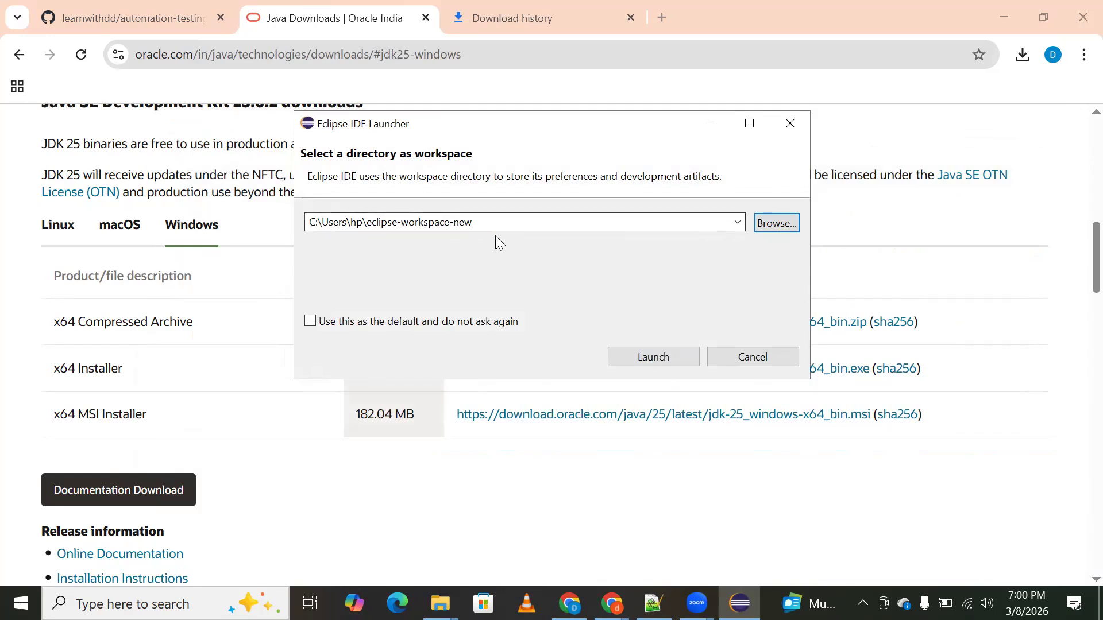
click(311, 322)
click(645, 362)
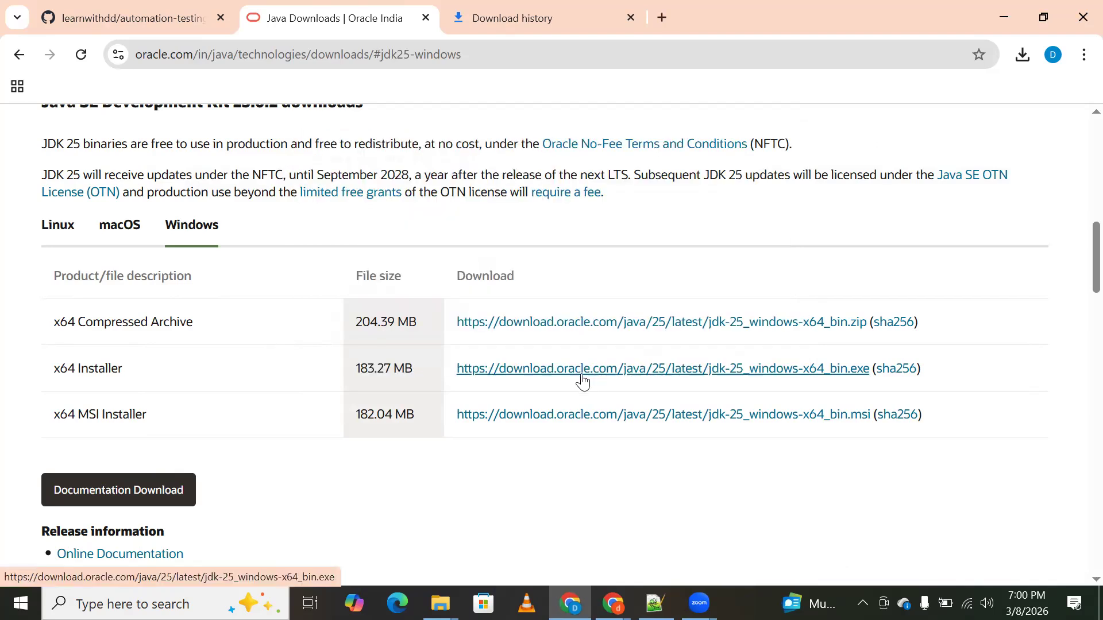
Return to the Notepad++ software installation list and review the System Env Variable Setup line
click(1014, 22)
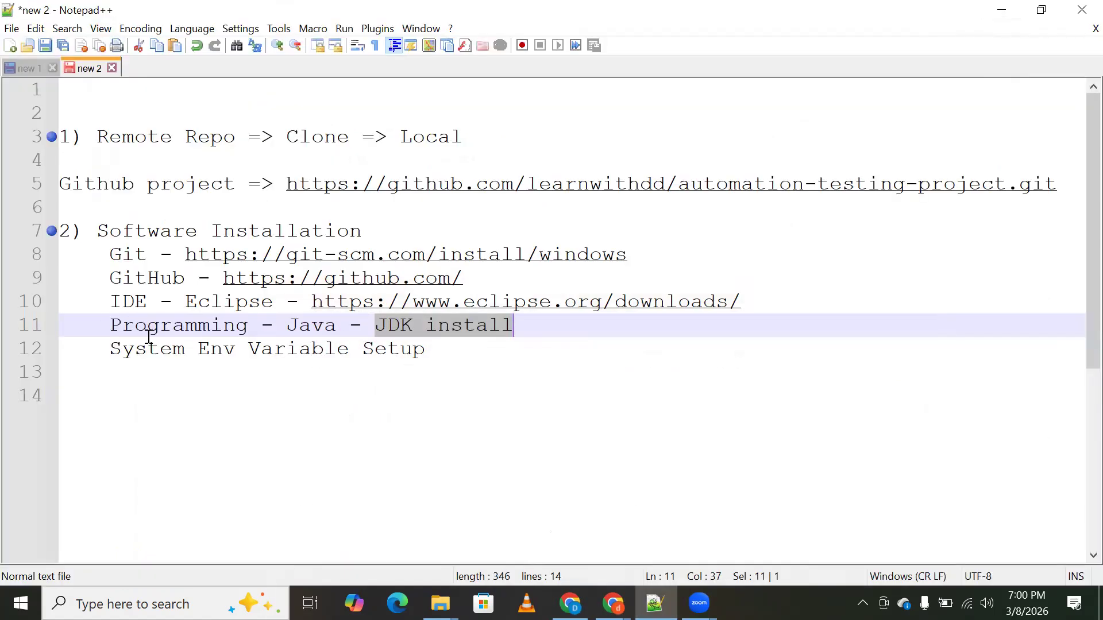
click(1002, 10)
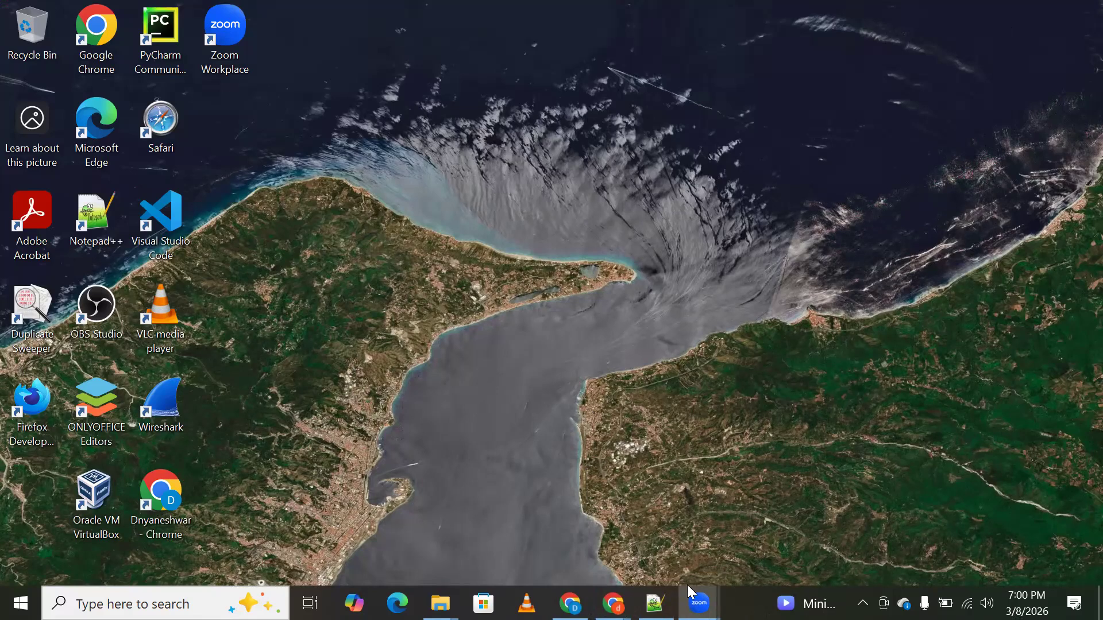
click(655, 603)
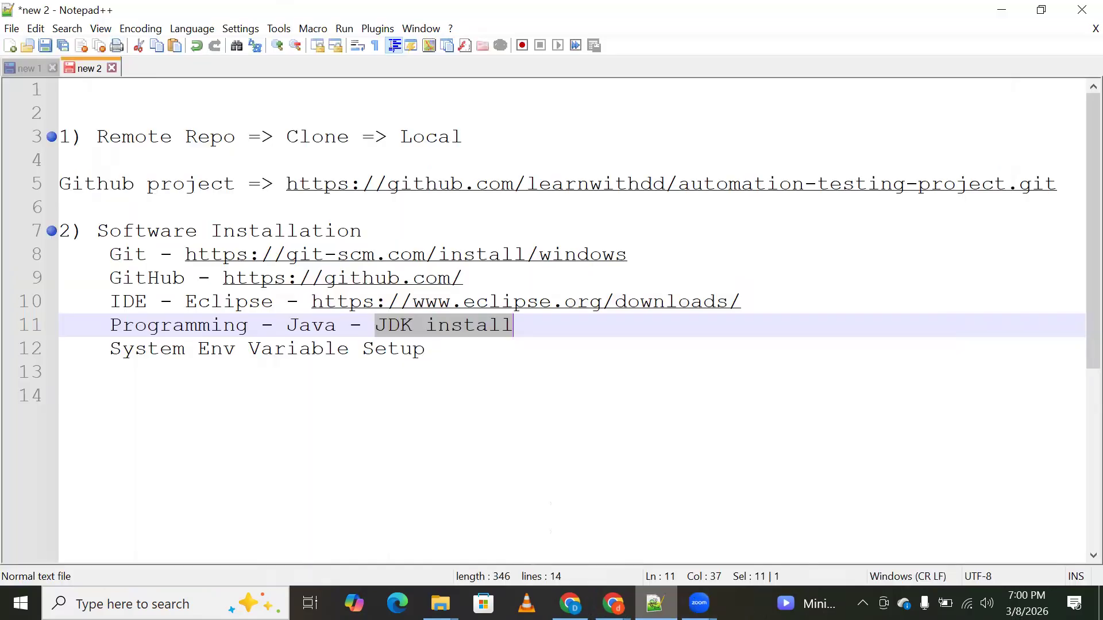
click(396, 353)
Switch to Eclipse, dismiss the error dialogs and Defender exclusion check without exiting the workbench, and maximize the window
click(740, 603)
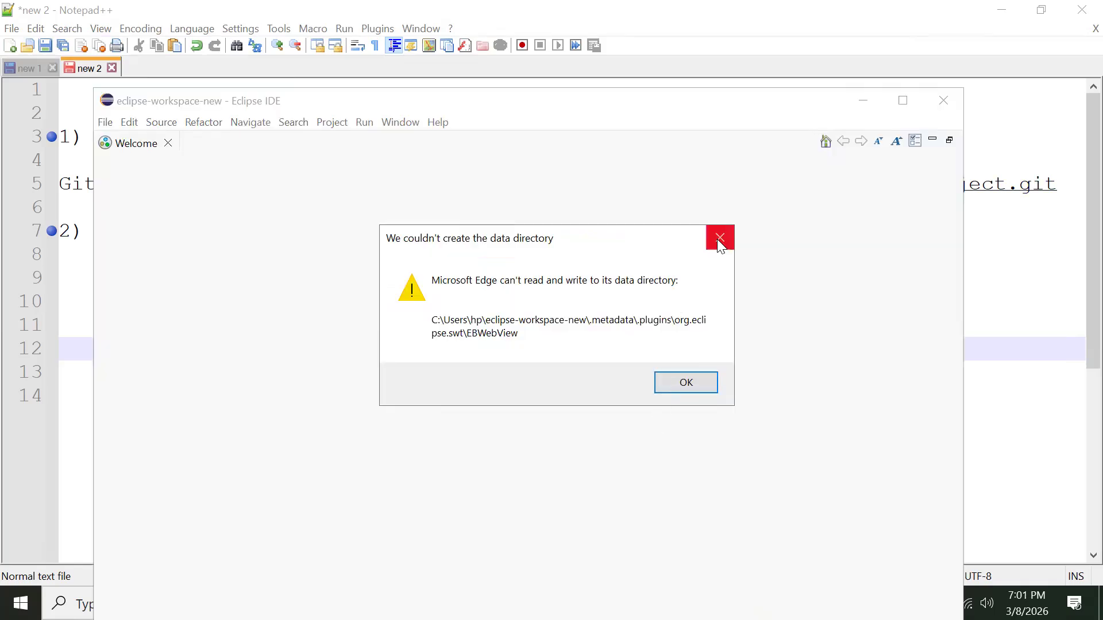
click(719, 238)
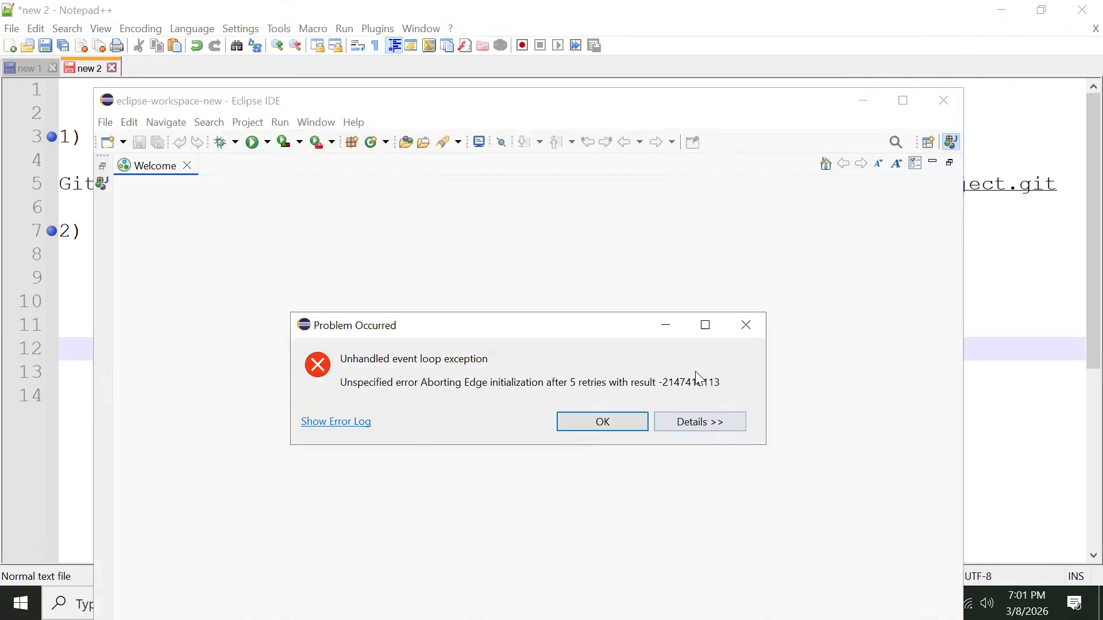
click(753, 328)
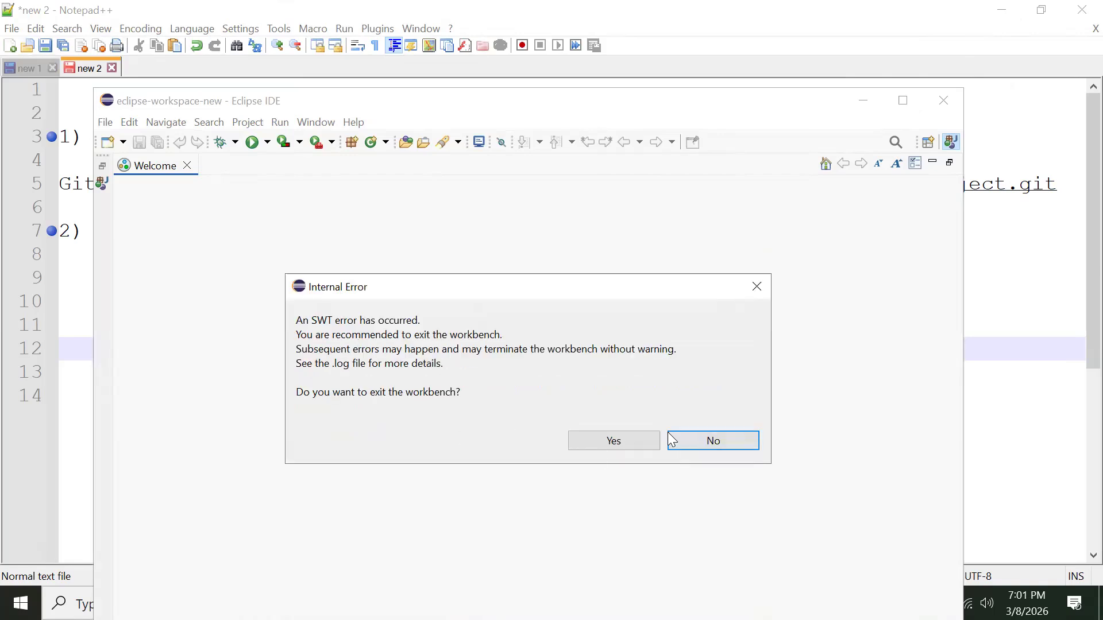
click(672, 440)
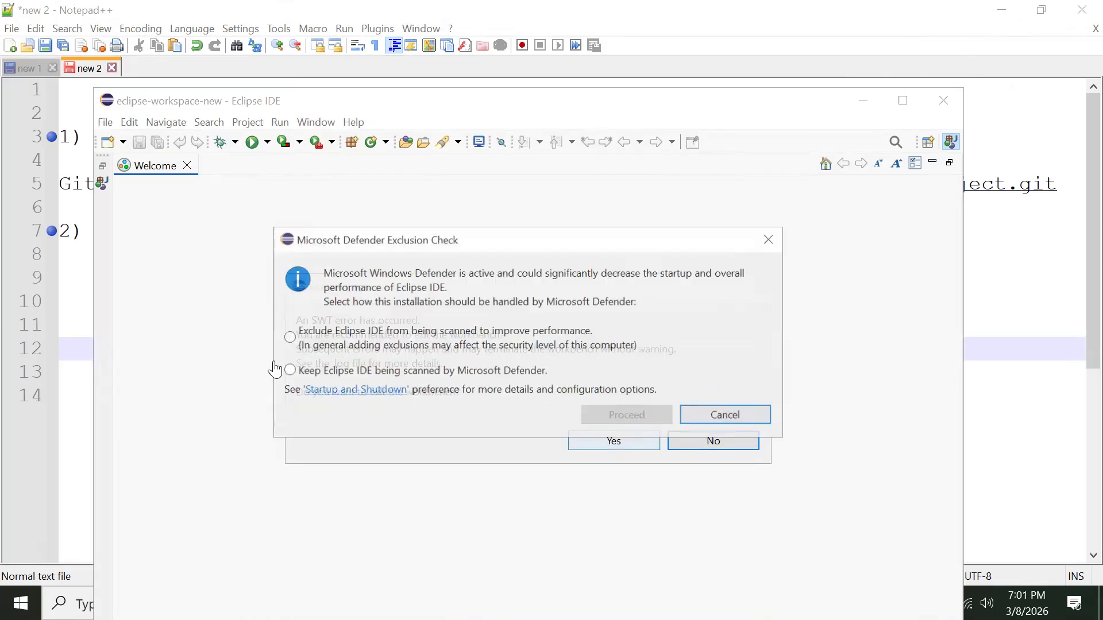
click(724, 418)
click(720, 445)
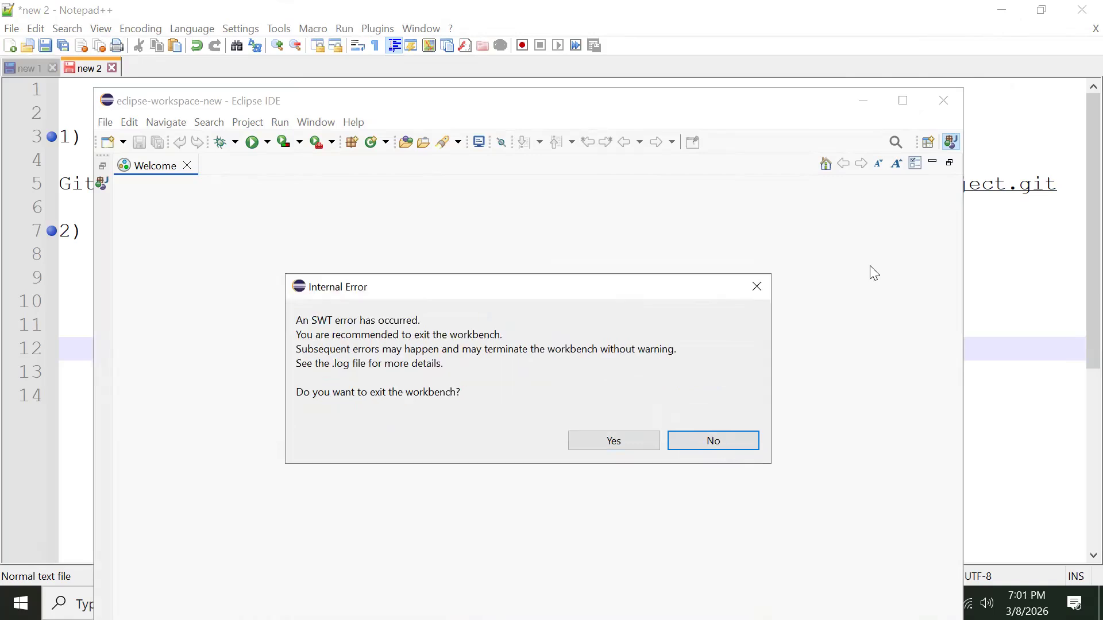
click(902, 102)
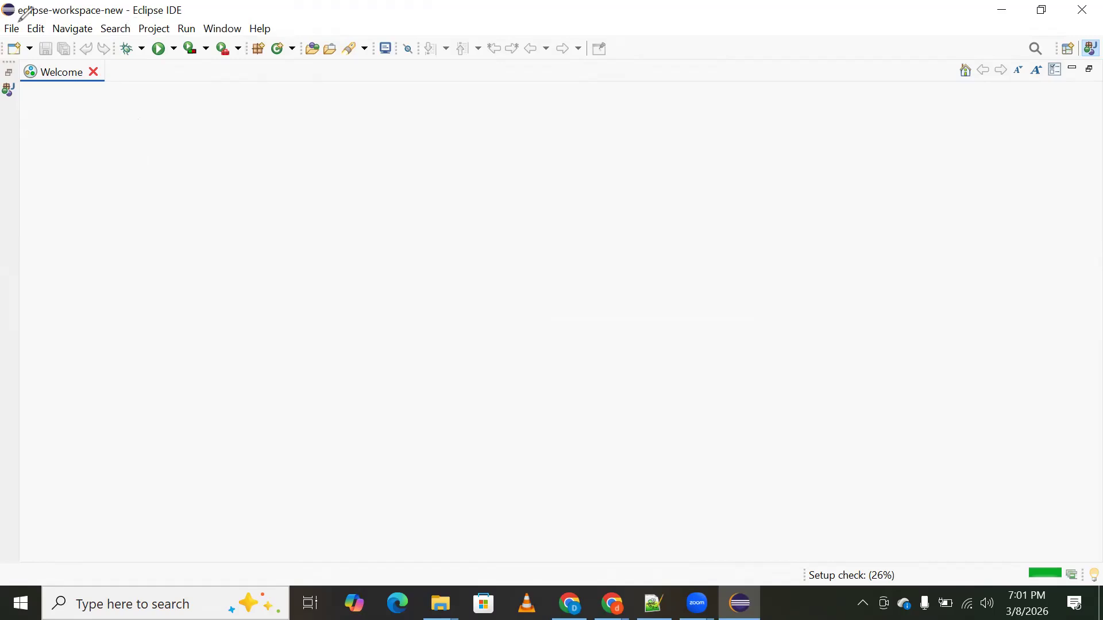
drag(17, 16, 117, 20)
drag(19, 15, 104, 34)
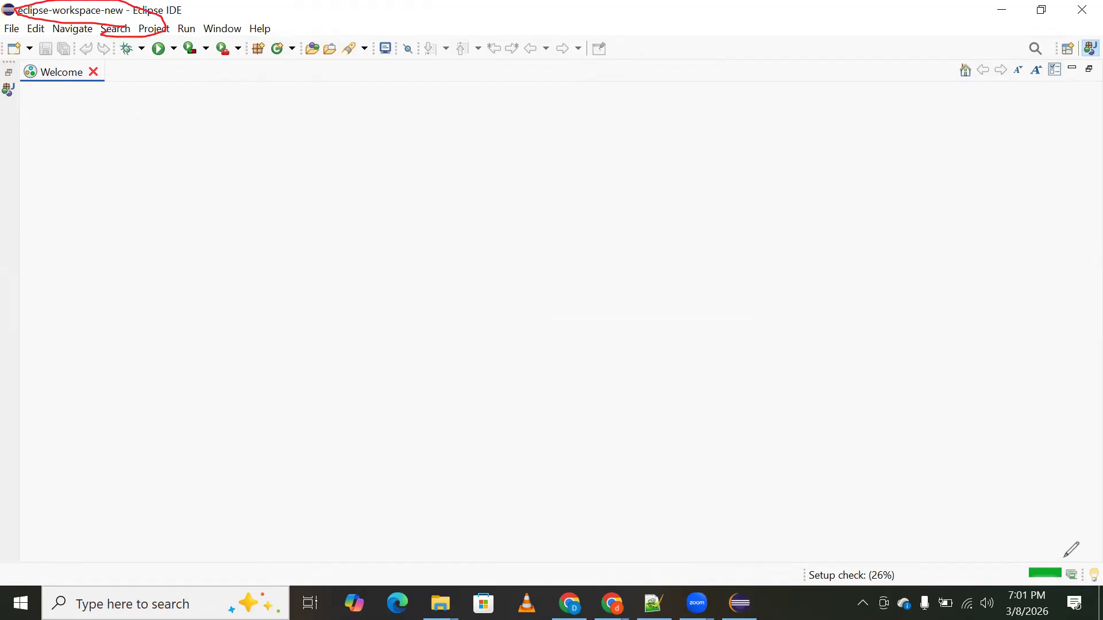
mouse_move(1061, 556)
mouse_down()
mouse_move(1088, 569)
mouse_move(1019, 540)
mouse_up()
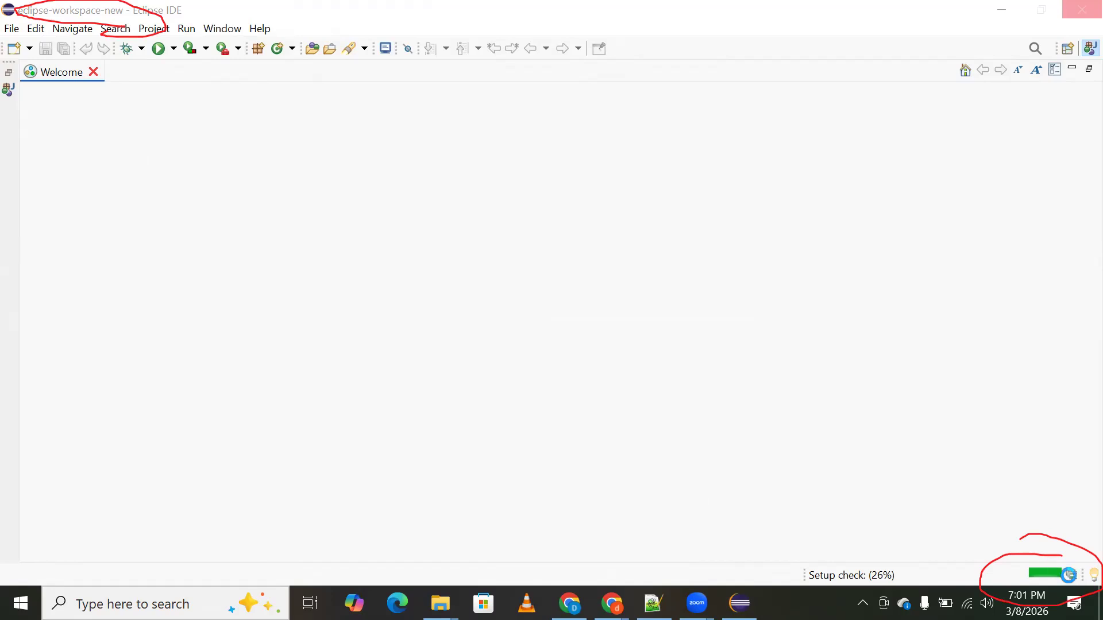
key(Escape)
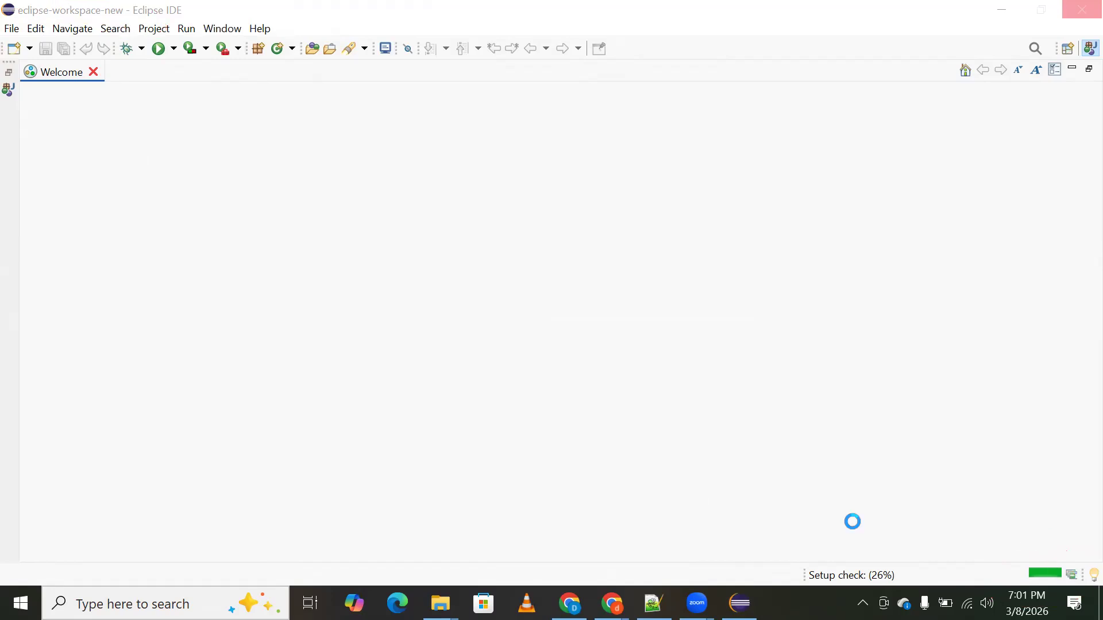